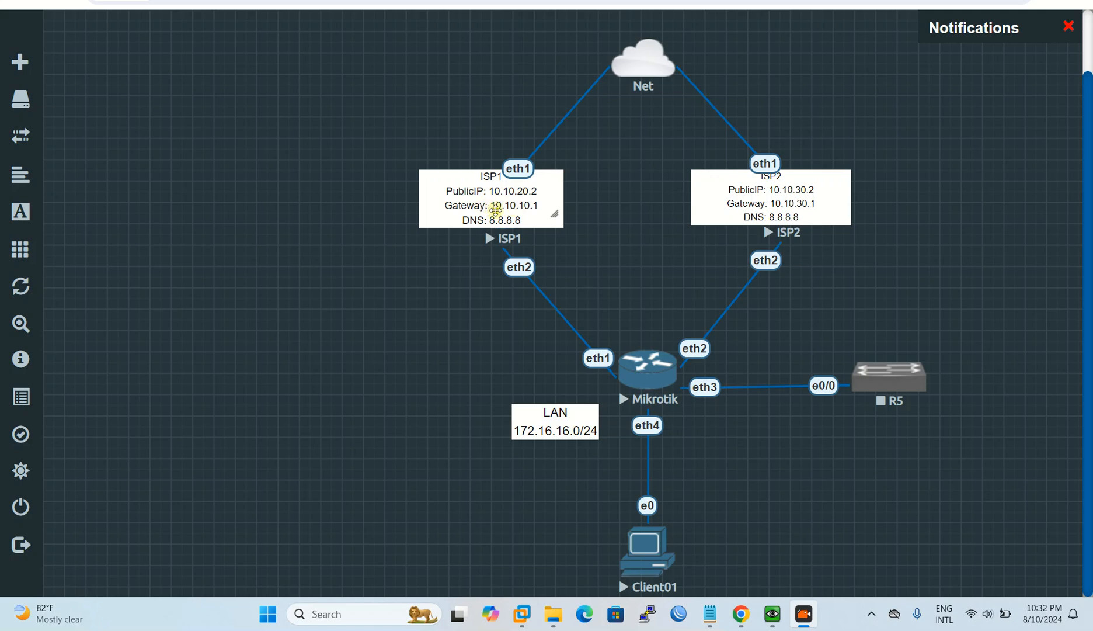
Step: Switch to the QEMU console of Client01 and close the open WinBox session
left_click(525, 207)
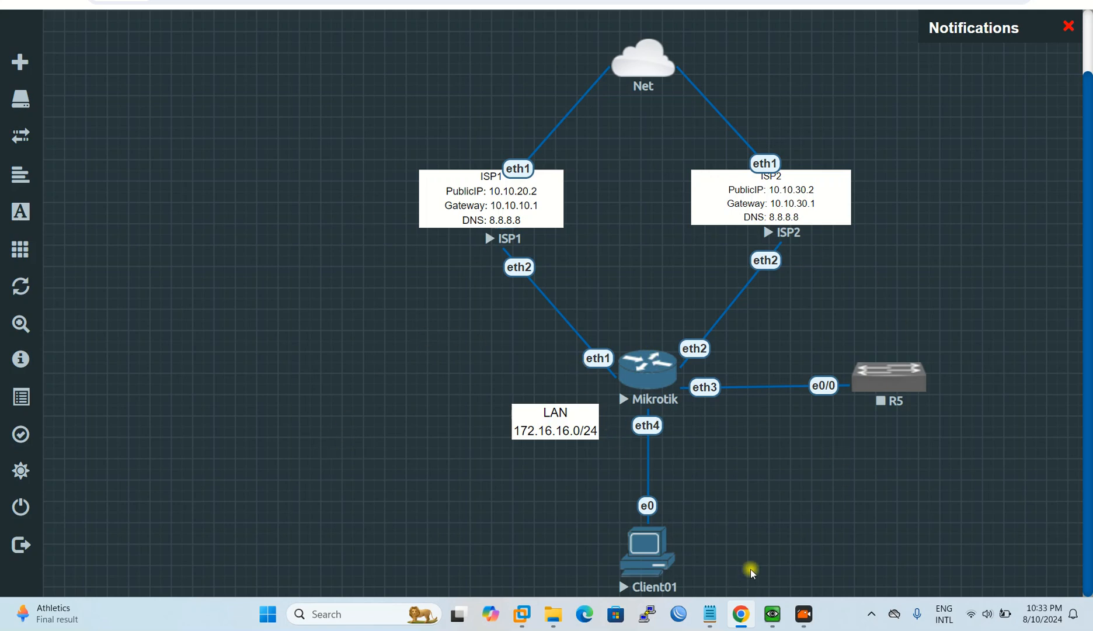
mouse_move(773, 613)
left_click(853, 526)
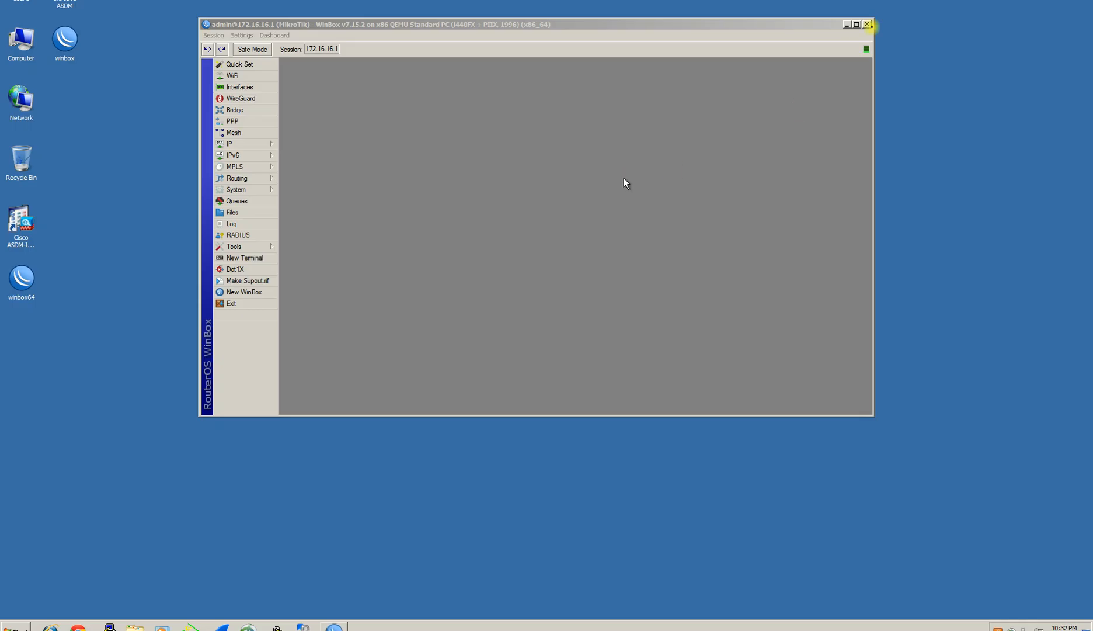
left_click(867, 24)
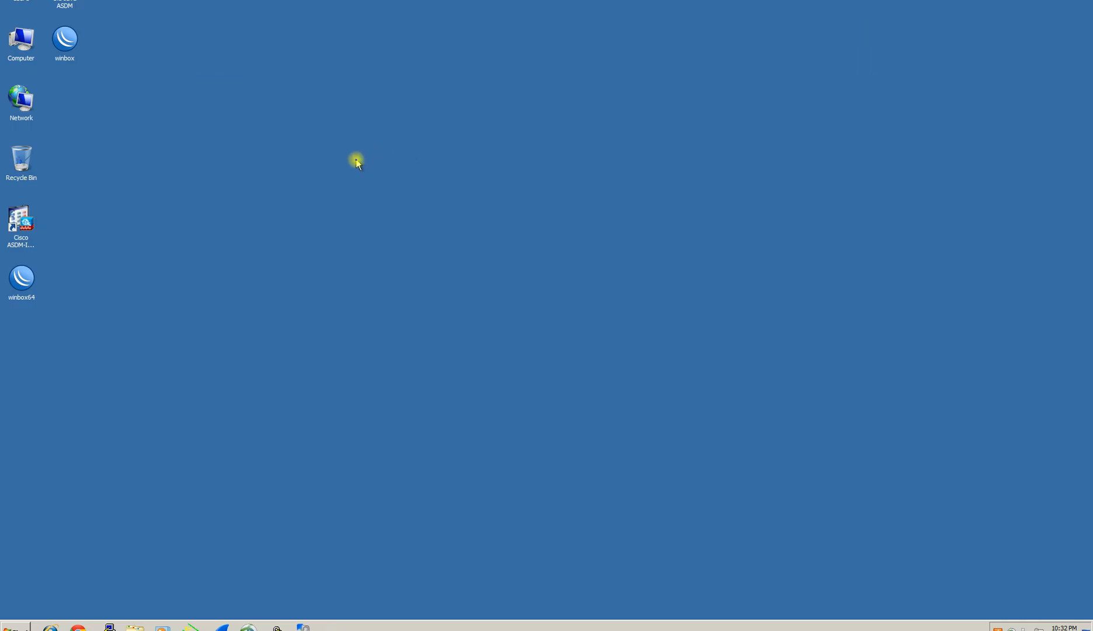
Step: Run winbox from the desktop, connect to the router at 172.16.16.1 and dismiss the RouterOS welcome notice
left_click(76, 35)
double_click(75, 51)
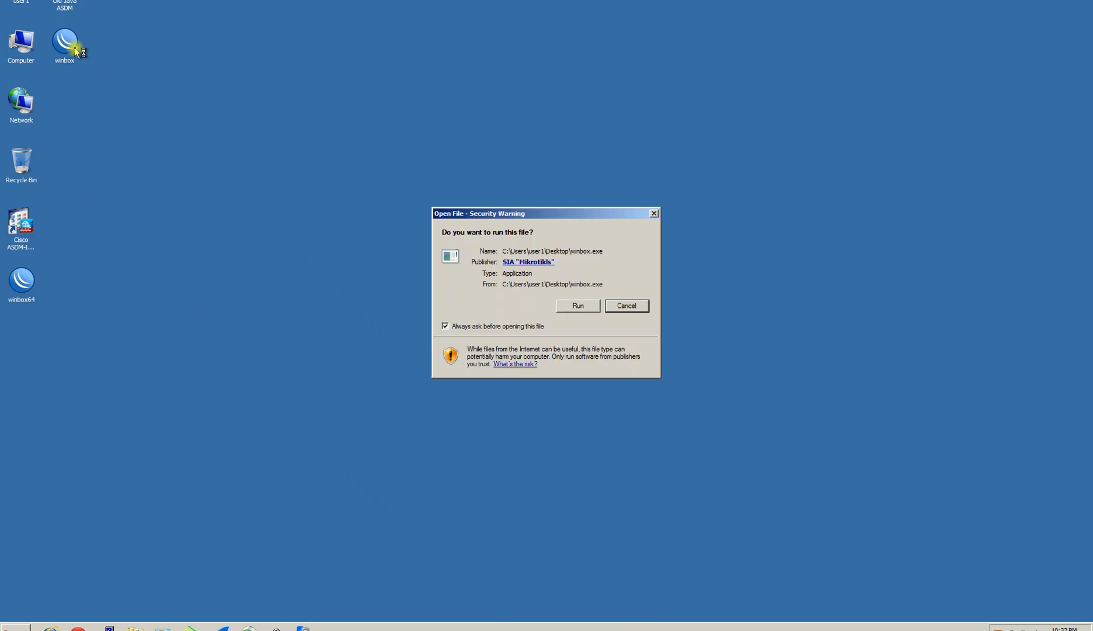
left_click(576, 305)
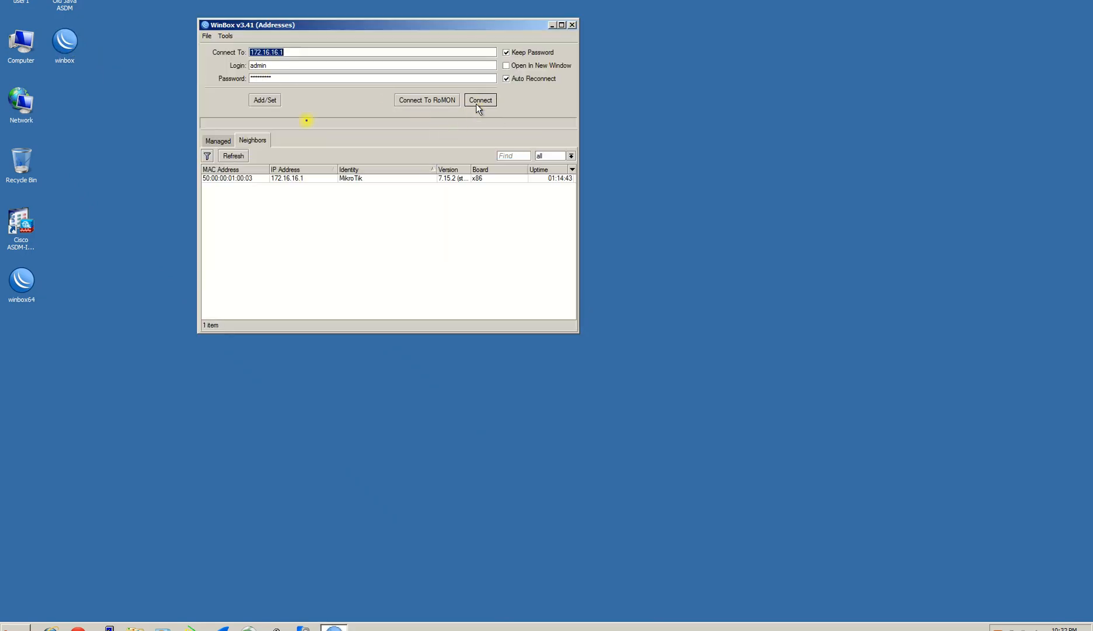
left_click(290, 179)
left_click(485, 99)
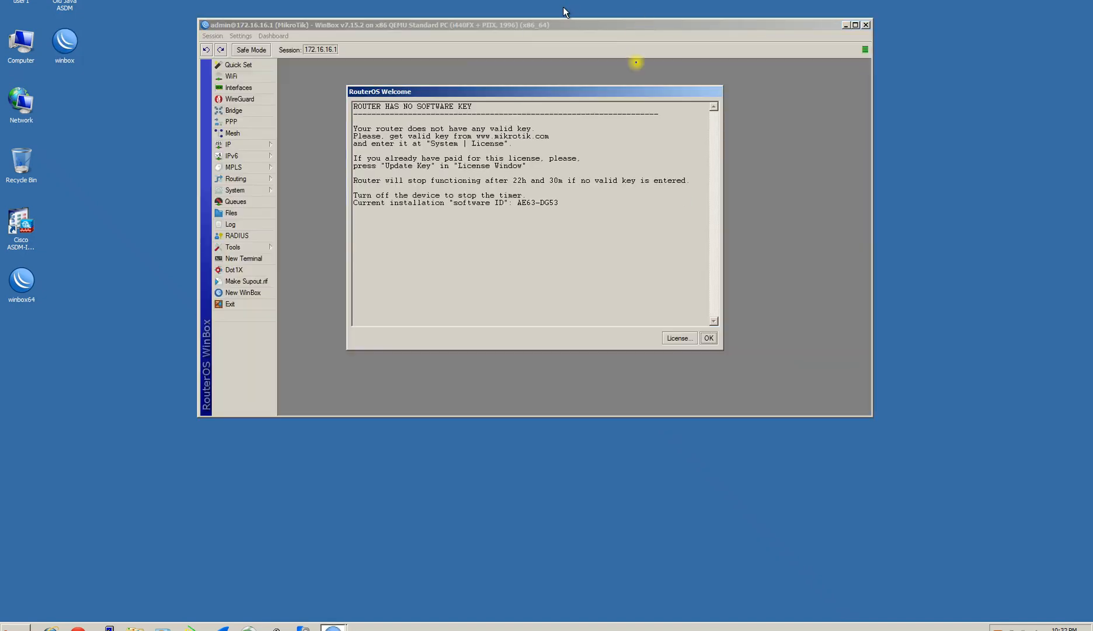
left_click(709, 338)
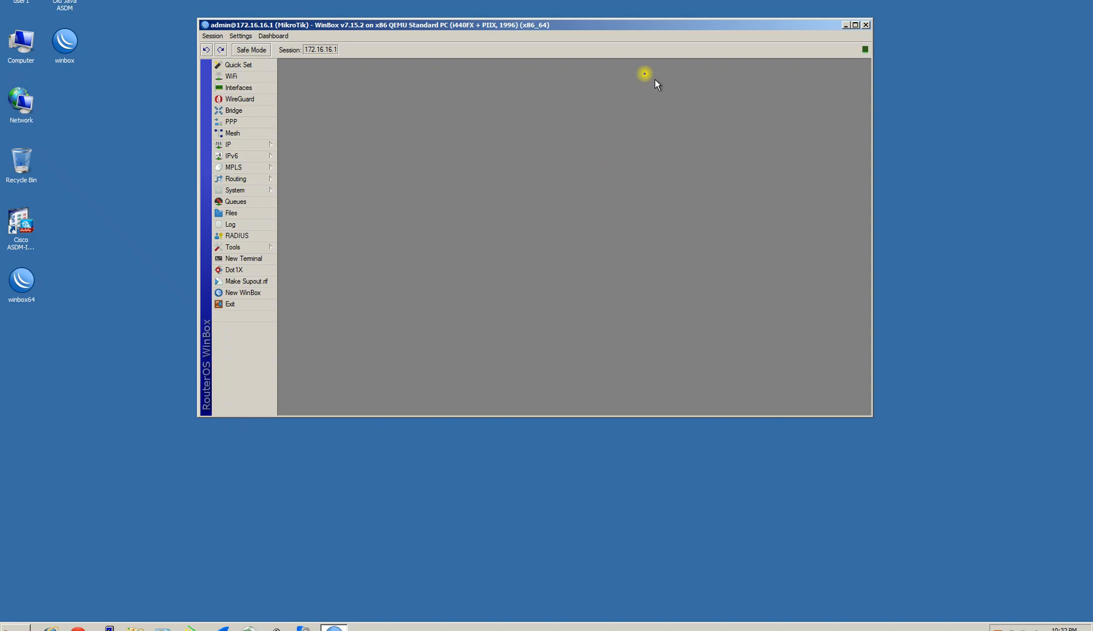
Step: Open the router's interface list and rename the ether1 interface to ISP1
left_click_drag(626, 29, 591, 25)
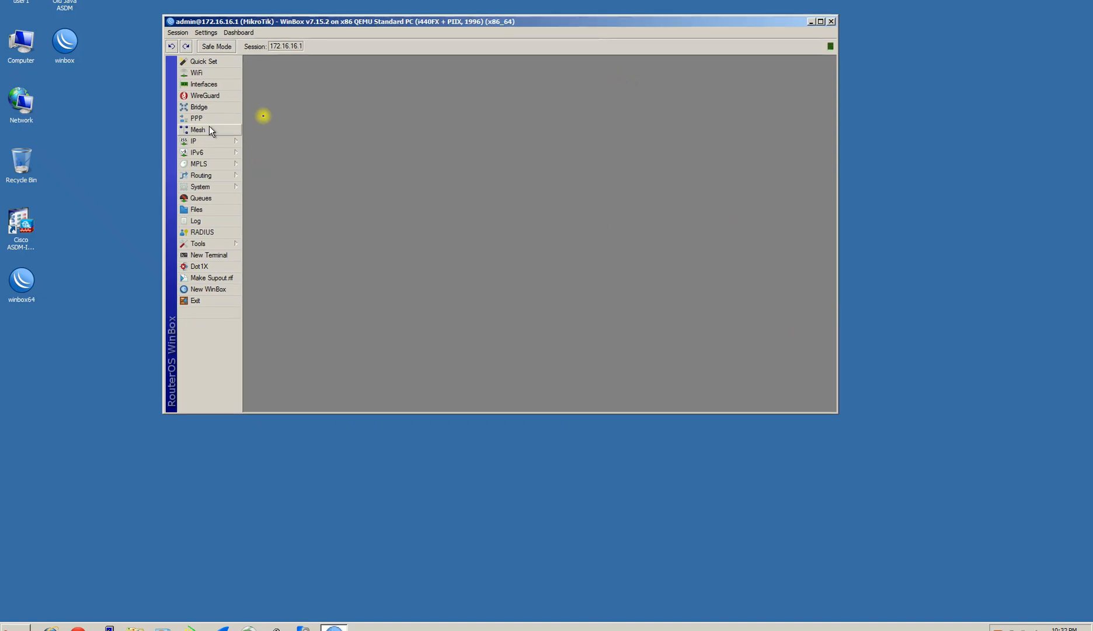
left_click(205, 84)
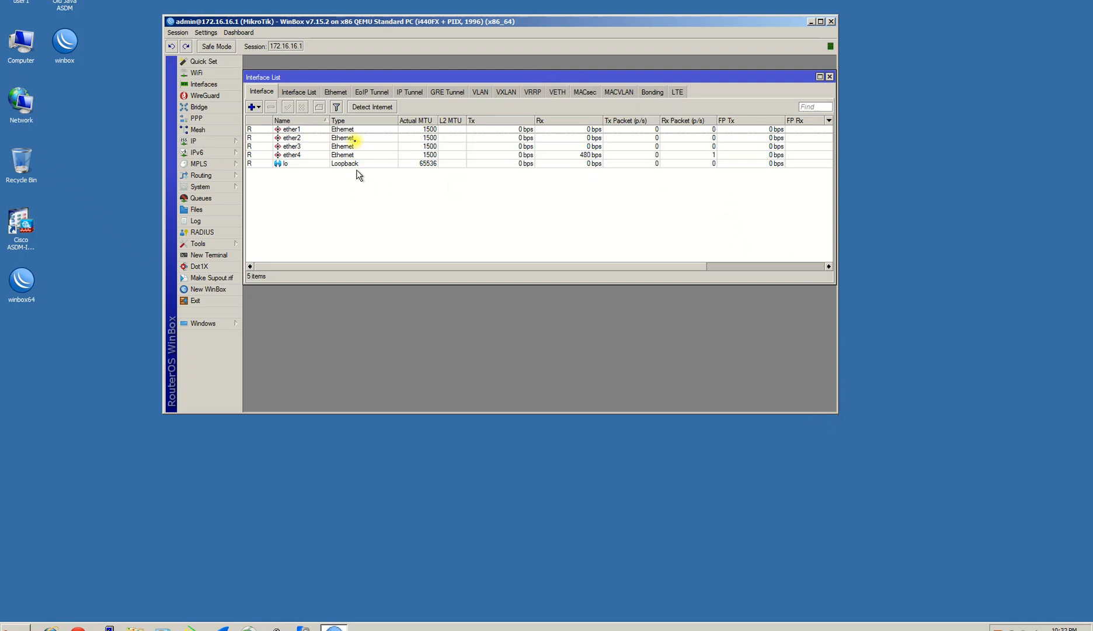
double_click(305, 132)
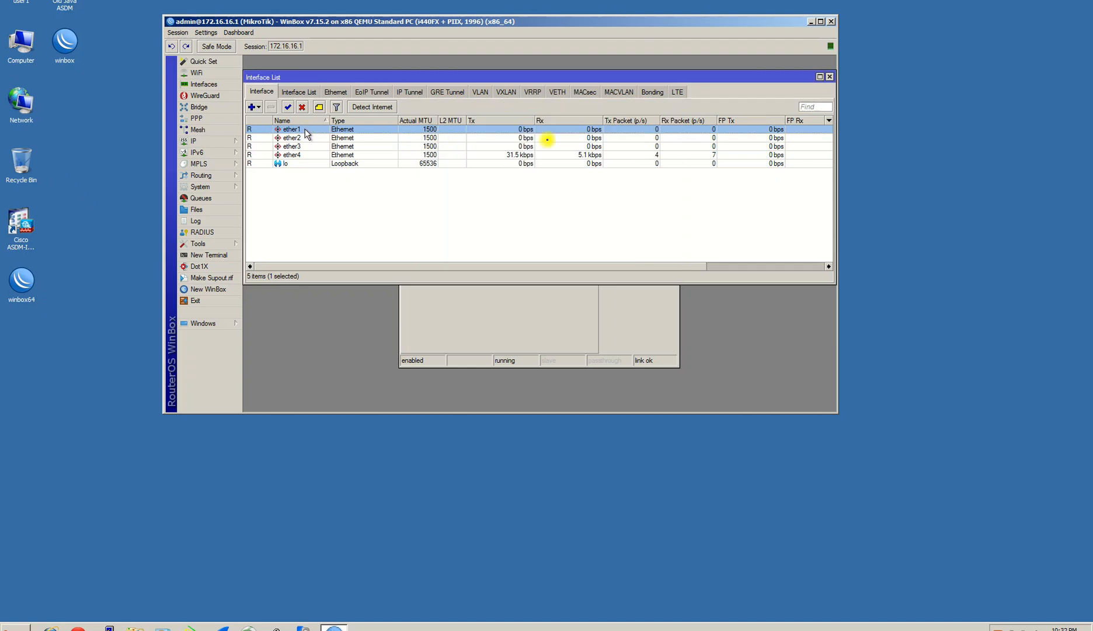
left_click(517, 138)
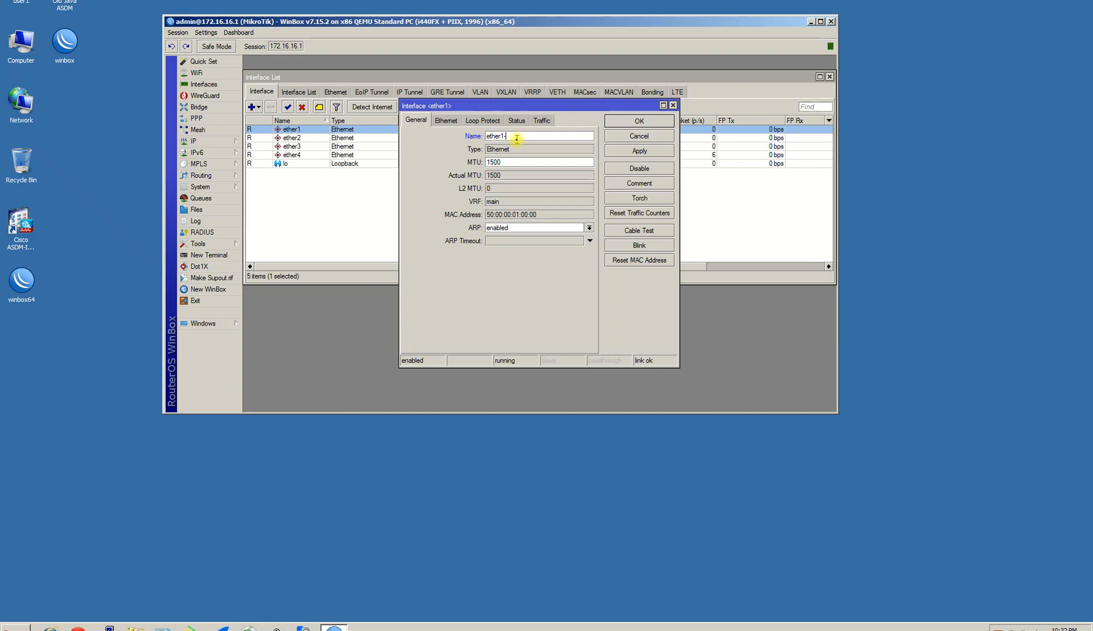
key("BackSpace")
key("BackSpace")
key("BackSpace")
key("BackSpace")
key("BackSpace")
key("BackSpace")
type("ISP1")
left_click(657, 123)
Step: Rename the ether2 interface to ISP2
double_click(319, 141)
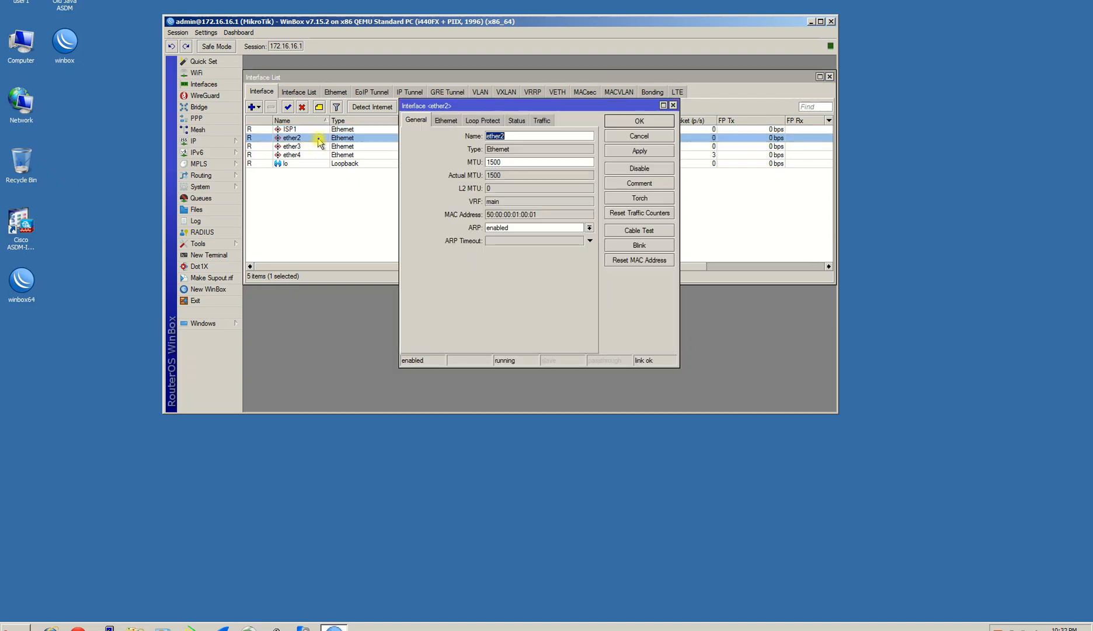
type("ISP2")
left_click(655, 122)
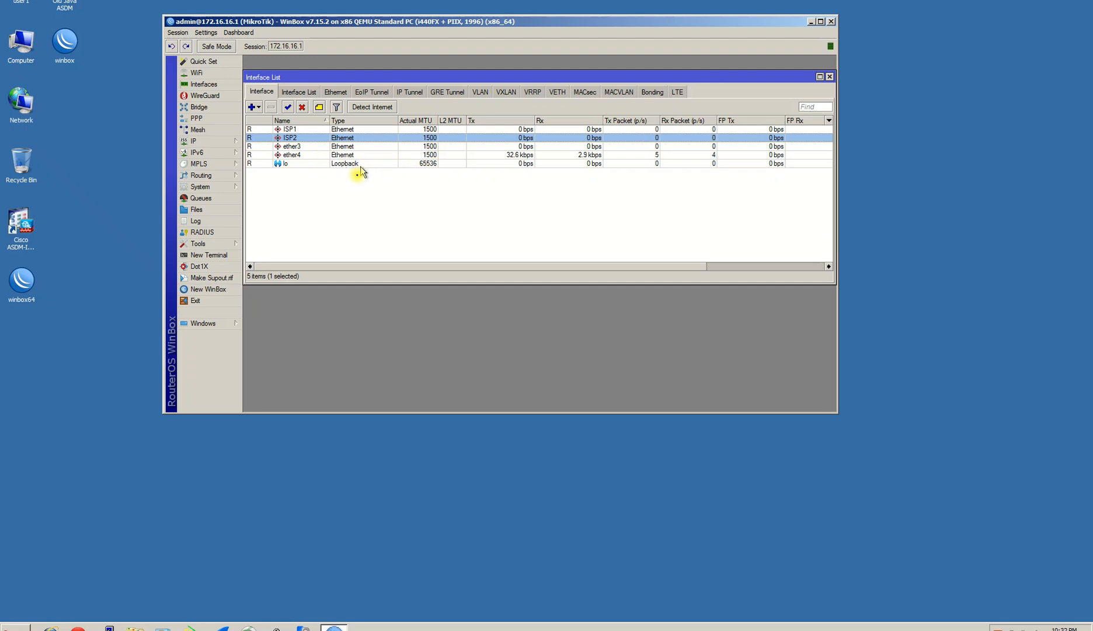
Step: Rename the ether4 interface to LAN and apply the change
double_click(306, 155)
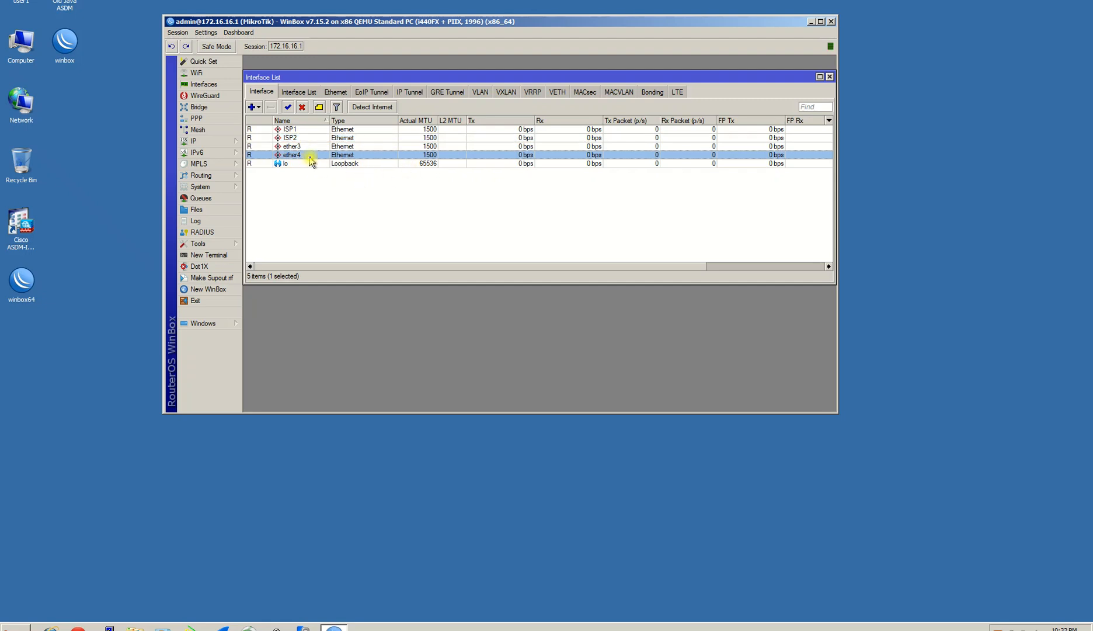
type("LAN")
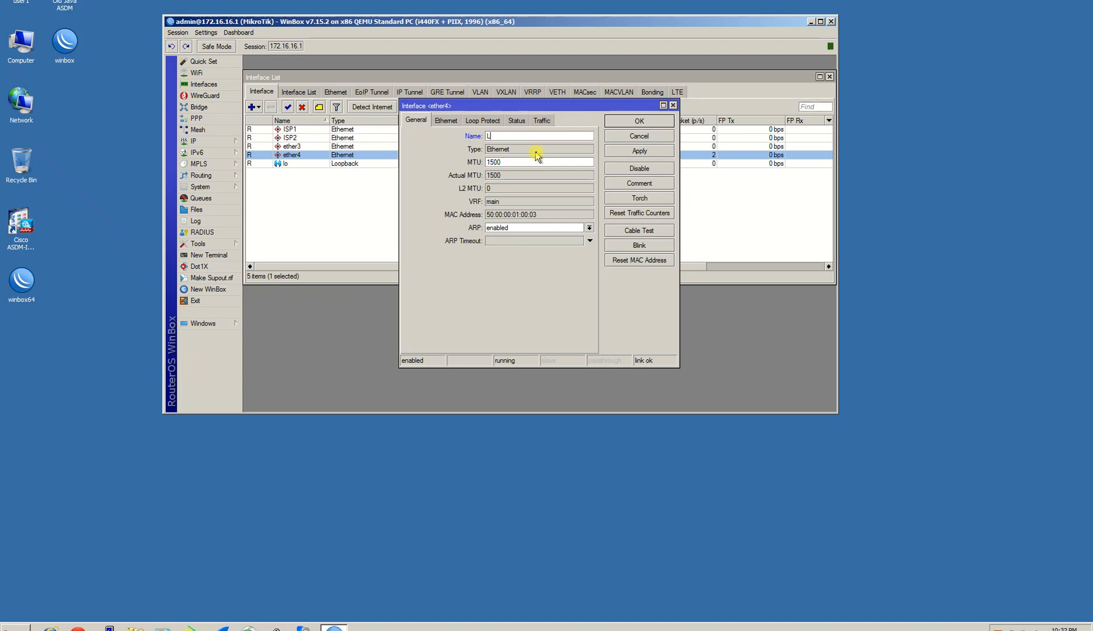
left_click(652, 151)
left_click(642, 121)
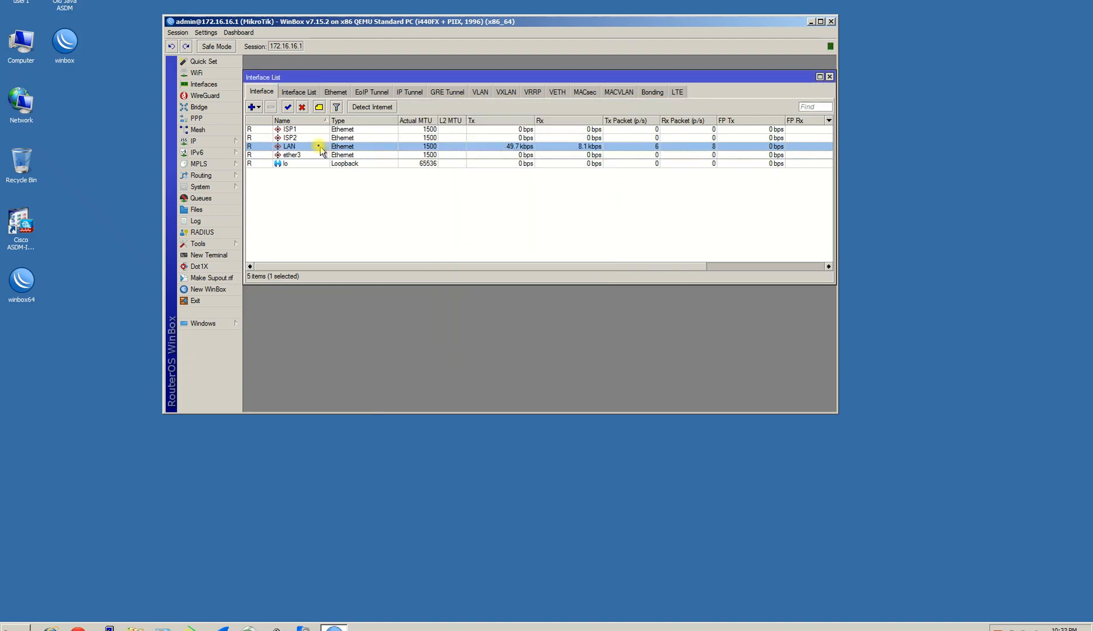
left_click(315, 132)
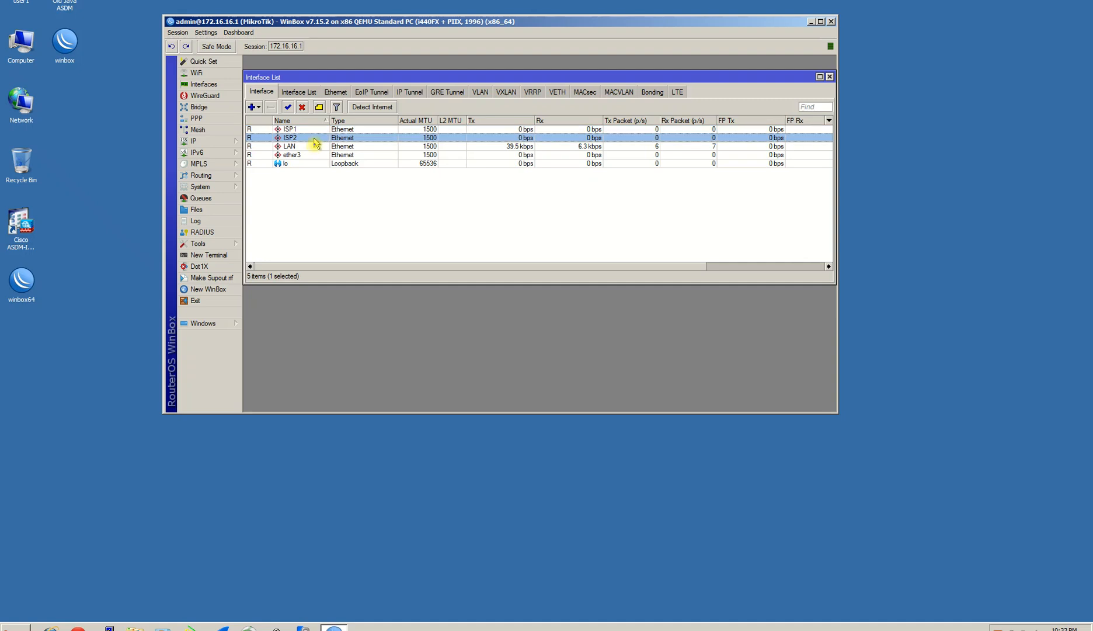
left_click(313, 146)
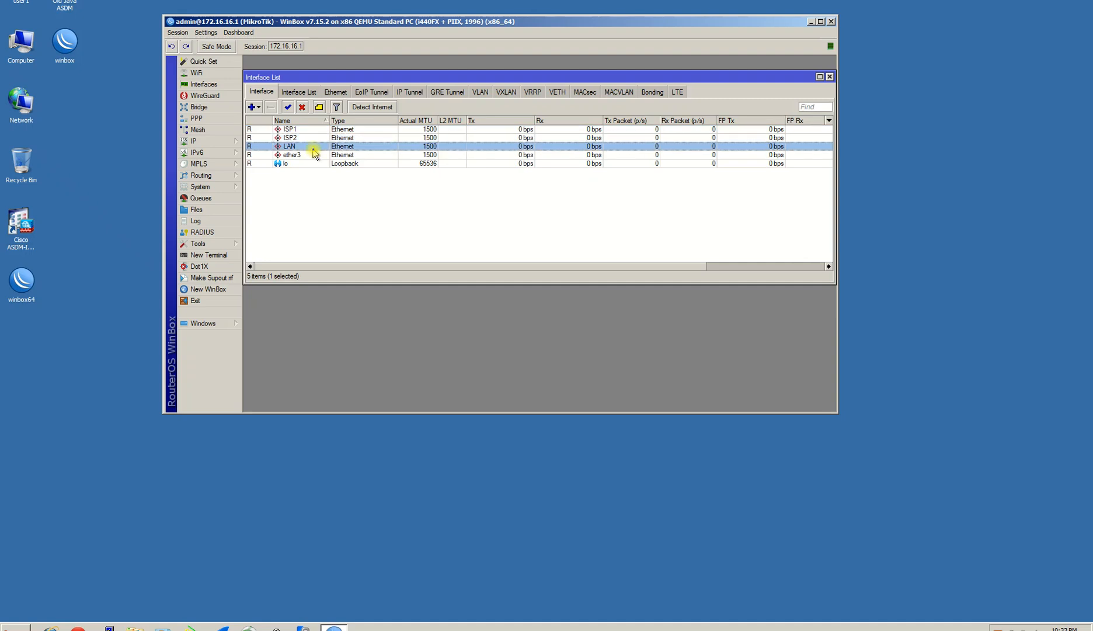
Step: Examine the IP address entry already assigned to the LAN interface, then close it and the address list
left_click(201, 145)
left_click(263, 152)
left_click_drag(514, 98, 578, 149)
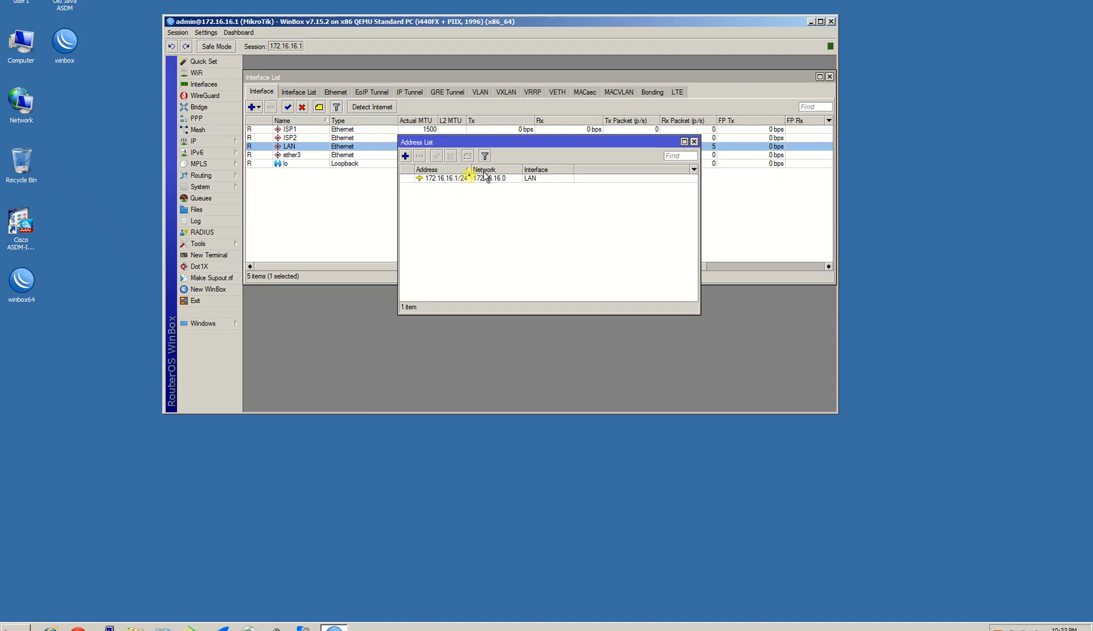
double_click(440, 180)
left_click_drag(440, 126, 547, 204)
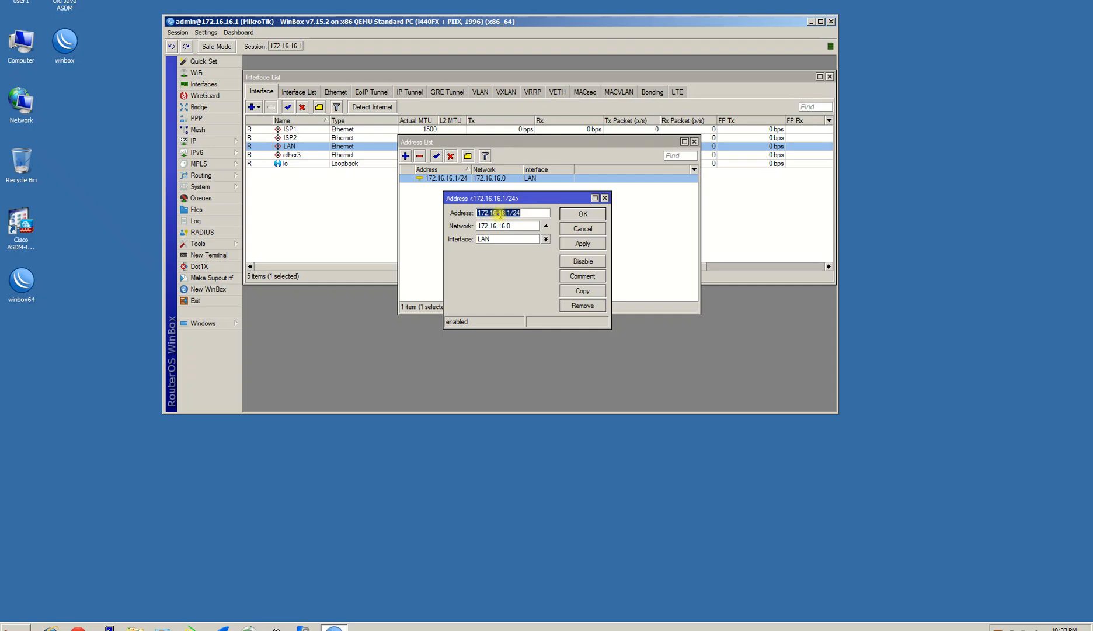
left_click_drag(528, 214, 421, 214)
left_click(488, 212)
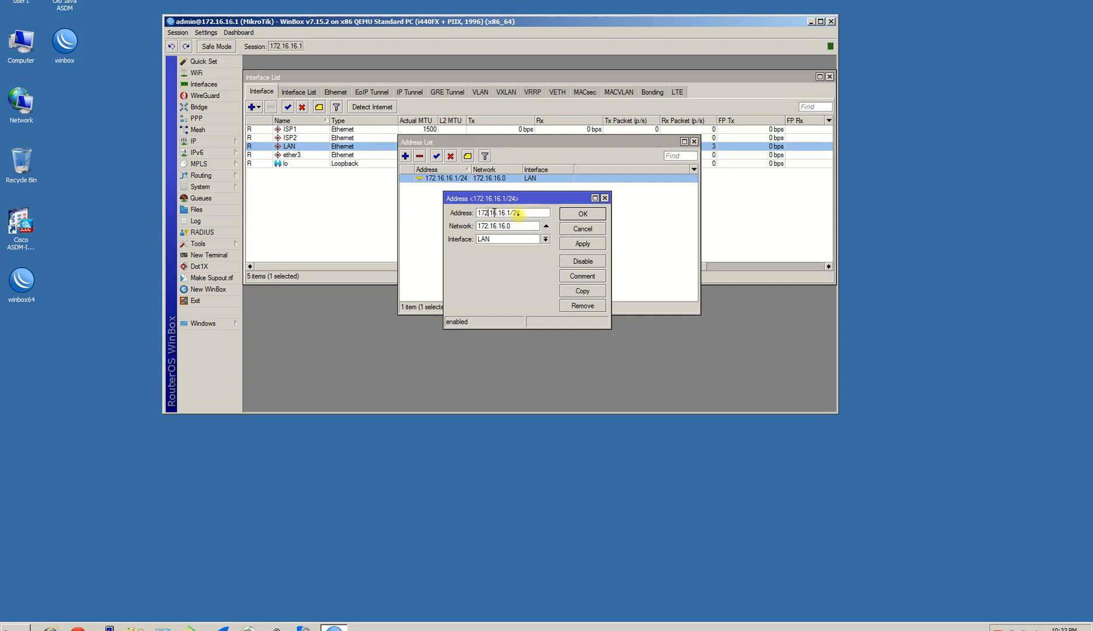
left_click(605, 198)
left_click(694, 142)
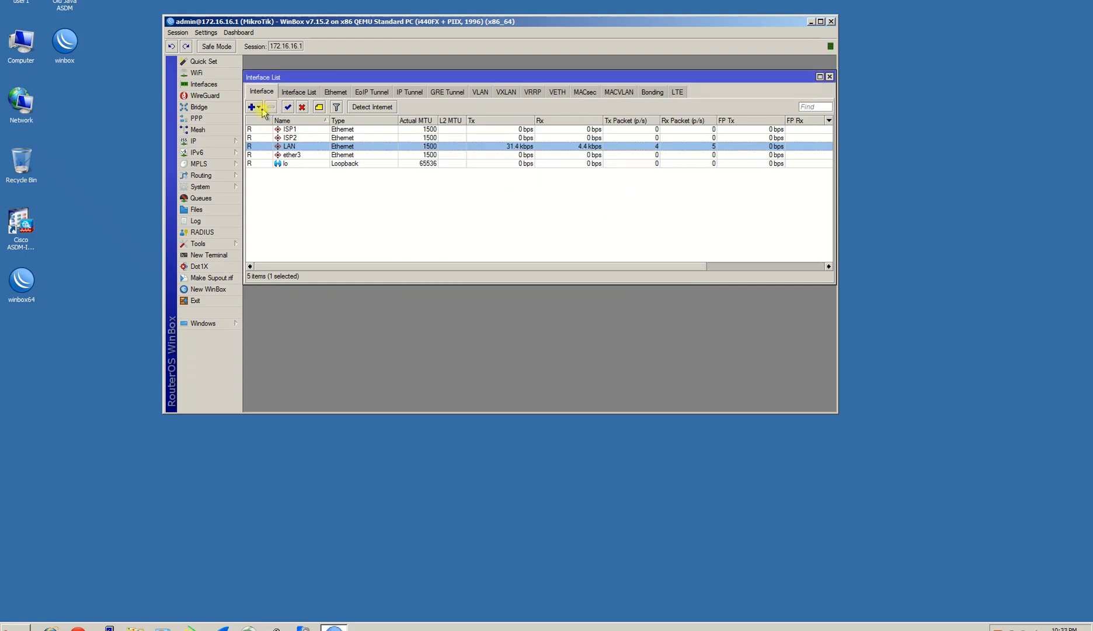
Step: Add the IP address 10.10.20.2/24 on interface ISP1 in the router's address list
left_click(207, 141)
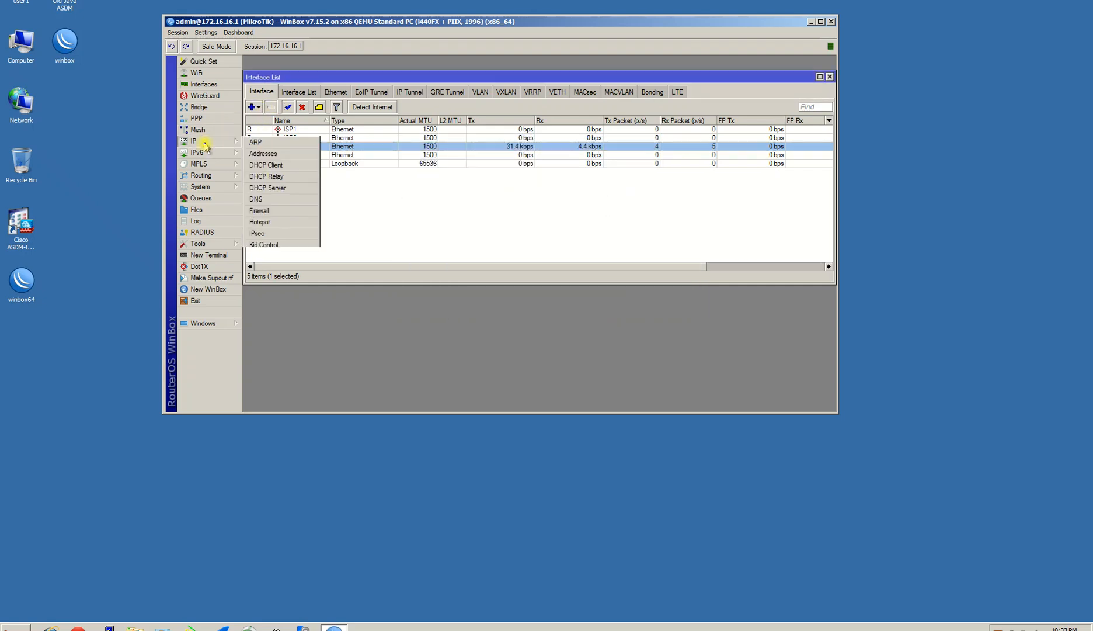
left_click(274, 154)
left_click_drag(469, 140, 402, 138)
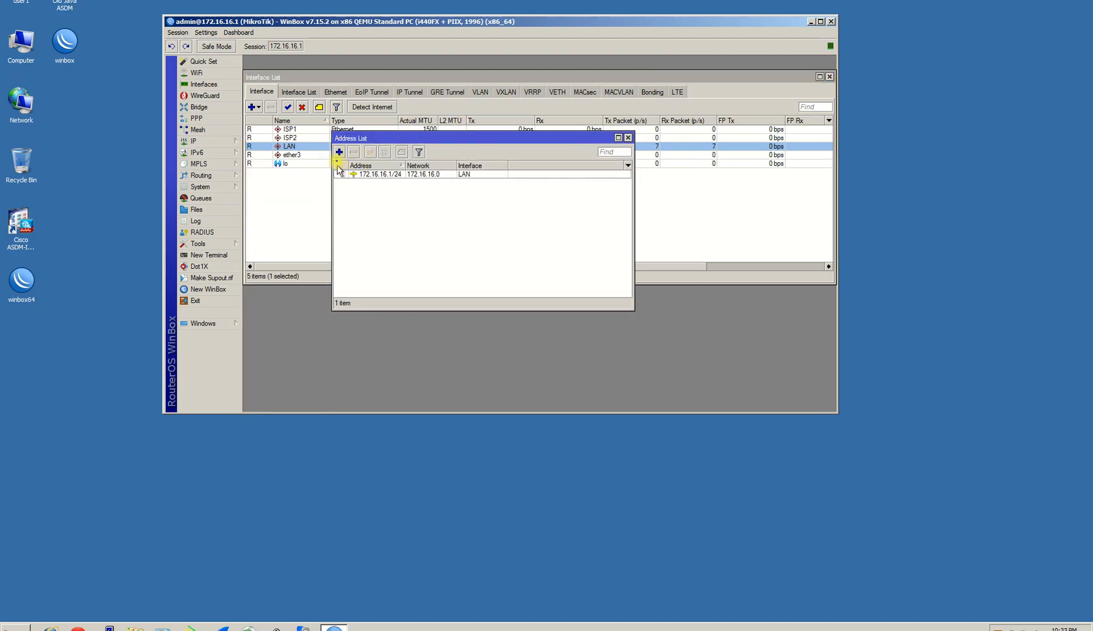
left_click(339, 152)
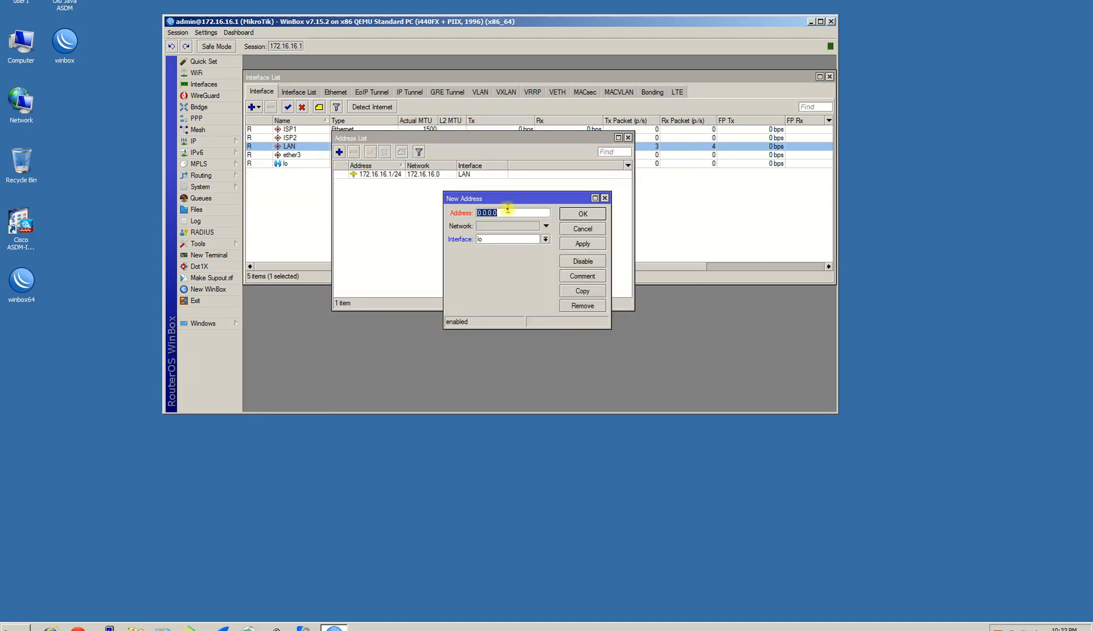
type("10.10.20.2")
left_click(544, 239)
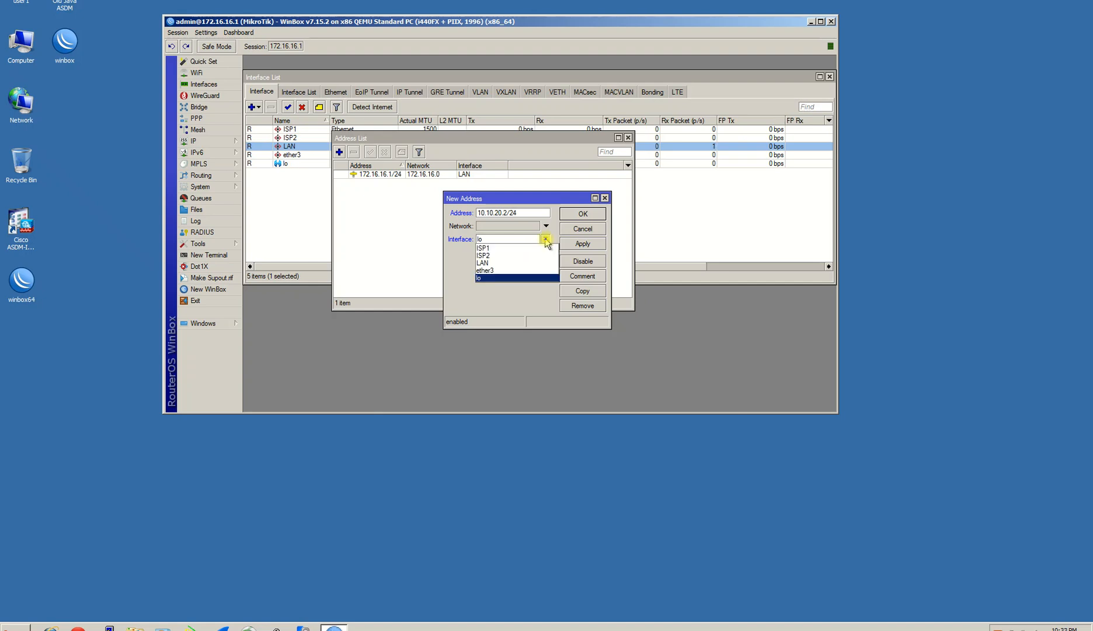
left_click(482, 248)
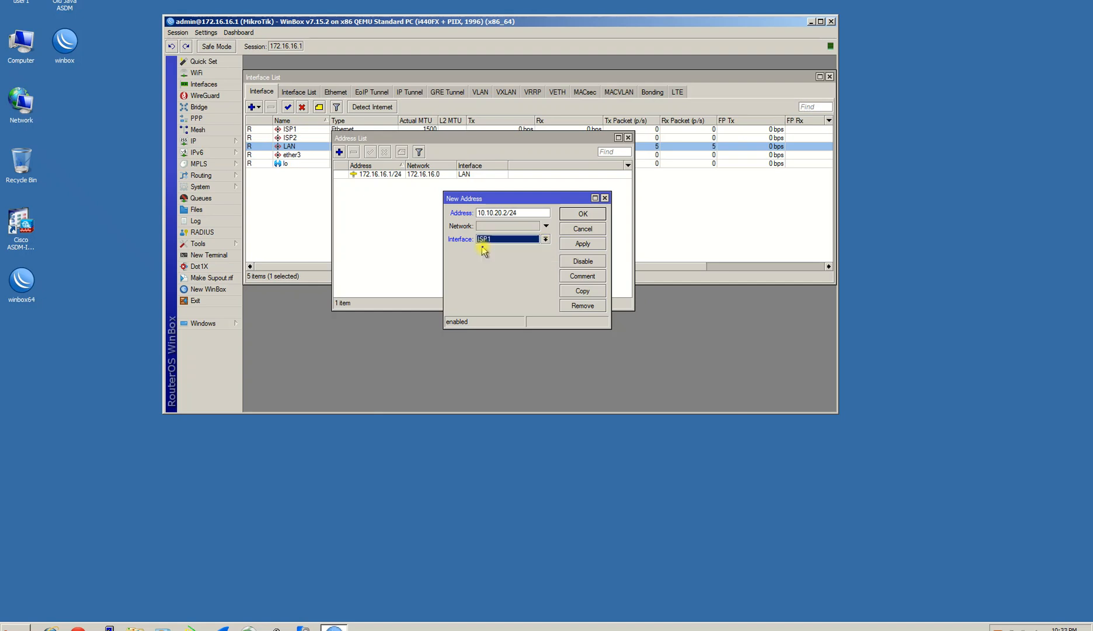
left_click(595, 247)
left_click(584, 214)
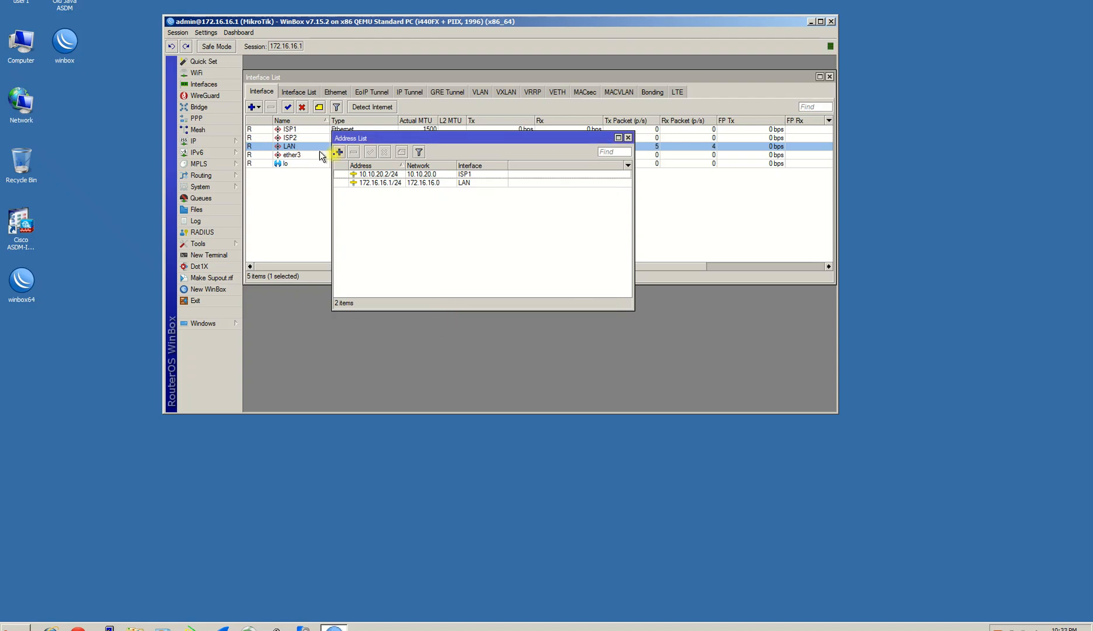
Step: Add the IP address 10.10.30.2/24 on interface ISP2
left_click(339, 152)
type("10")
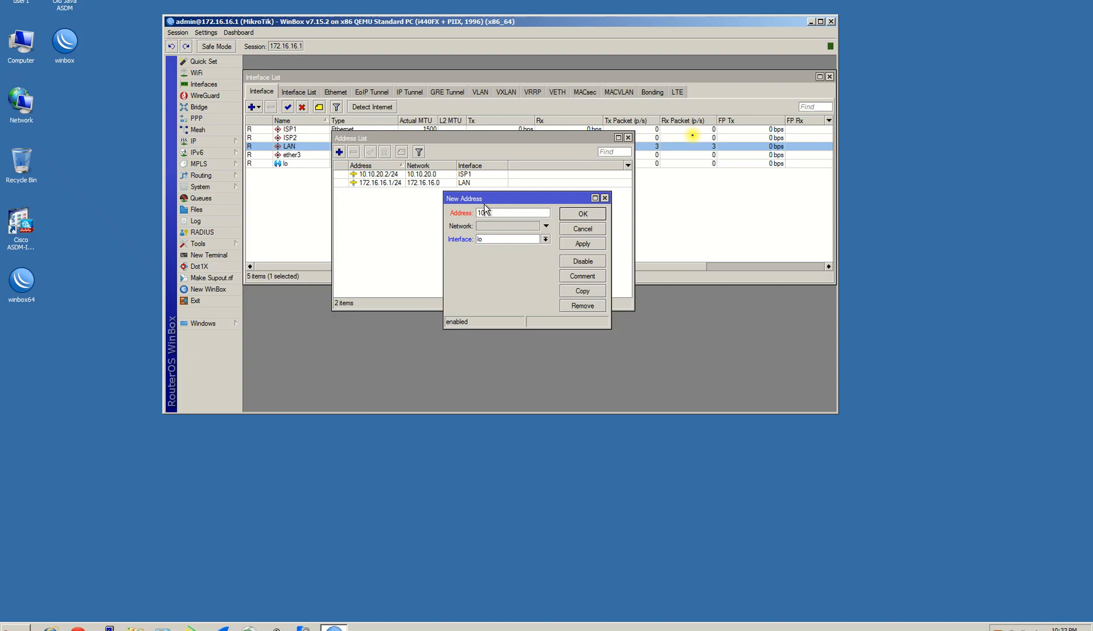
type(".10.30.2/24")
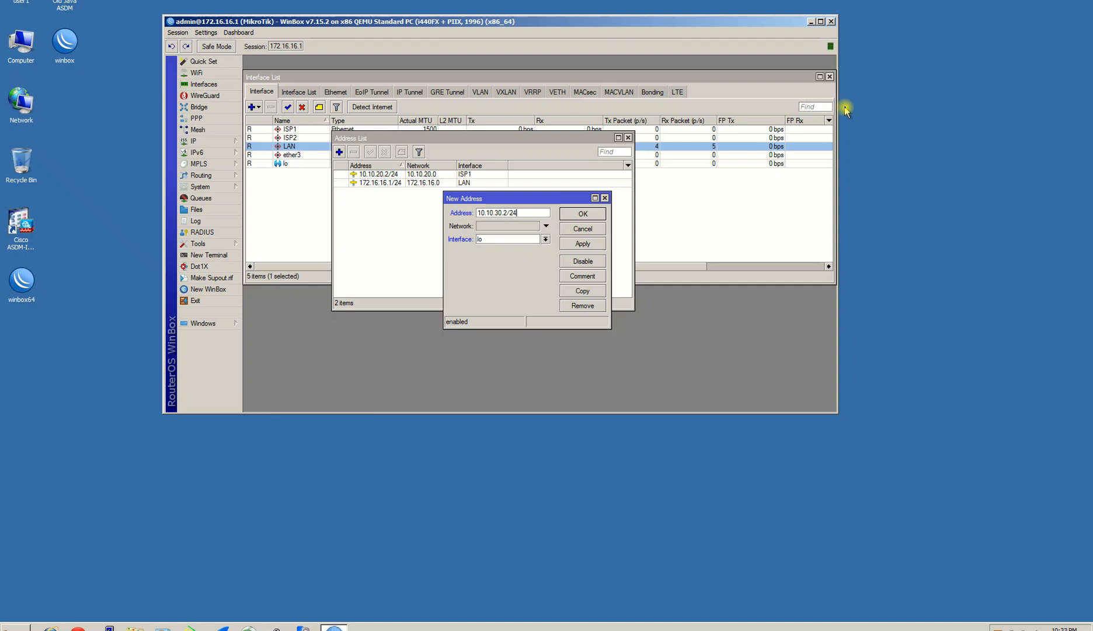
left_click(543, 238)
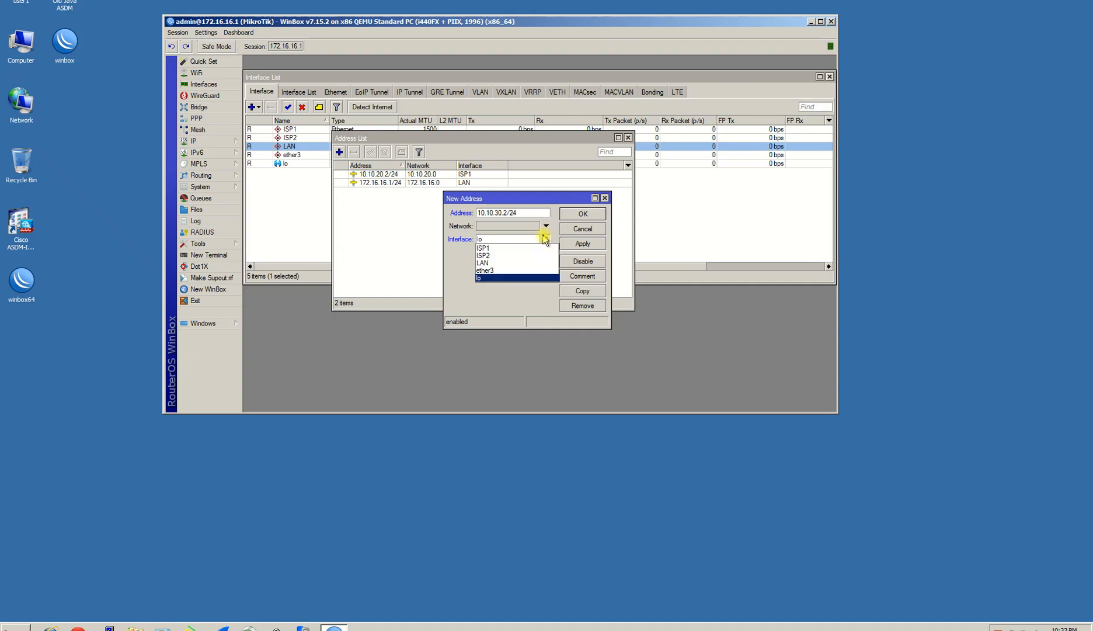
left_click(495, 256)
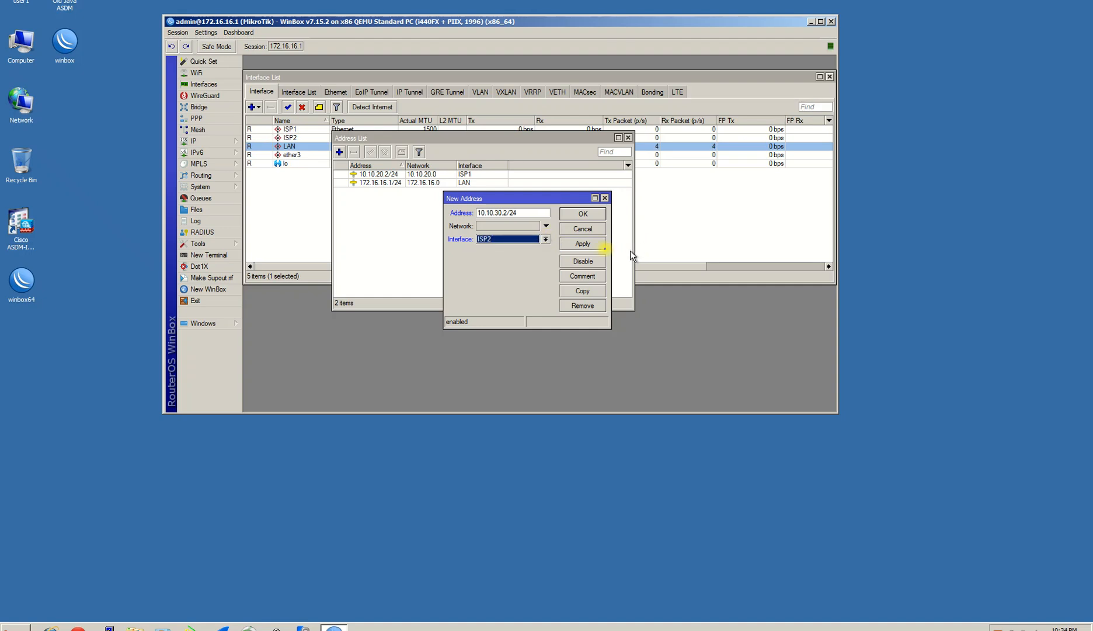
left_click(594, 246)
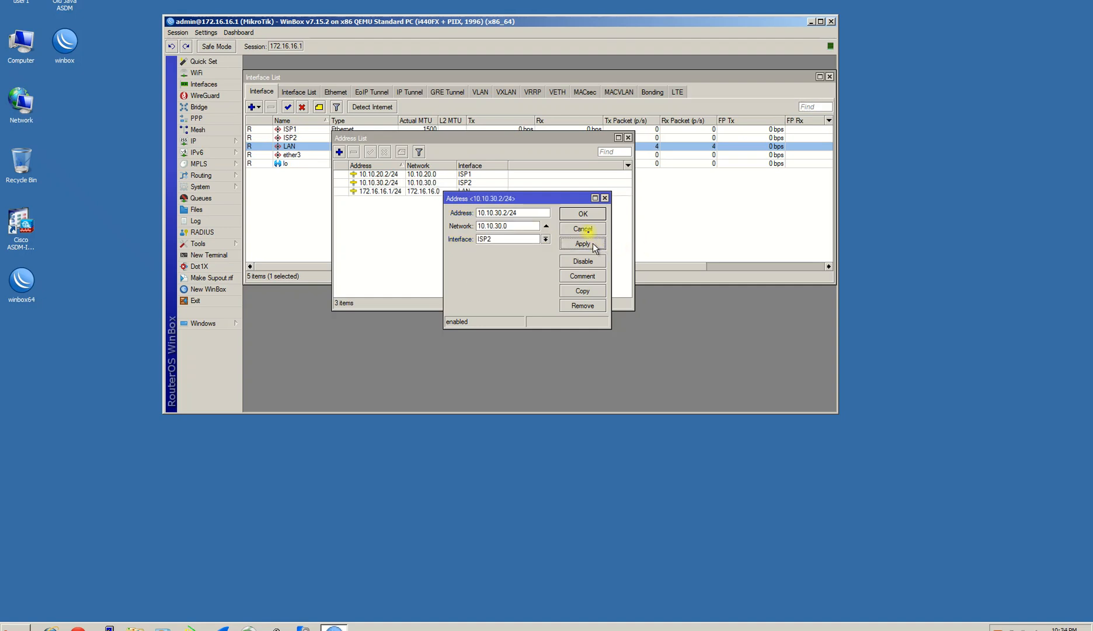
left_click(584, 214)
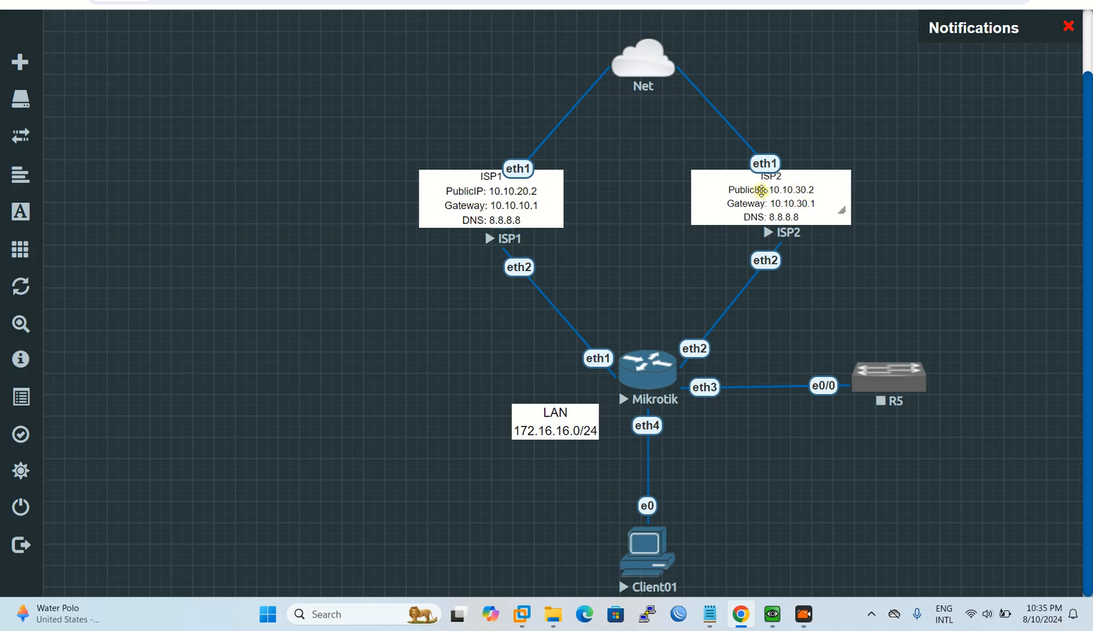
Step: Switch to the Client01 console and close the router's address list
mouse_move(783, 610)
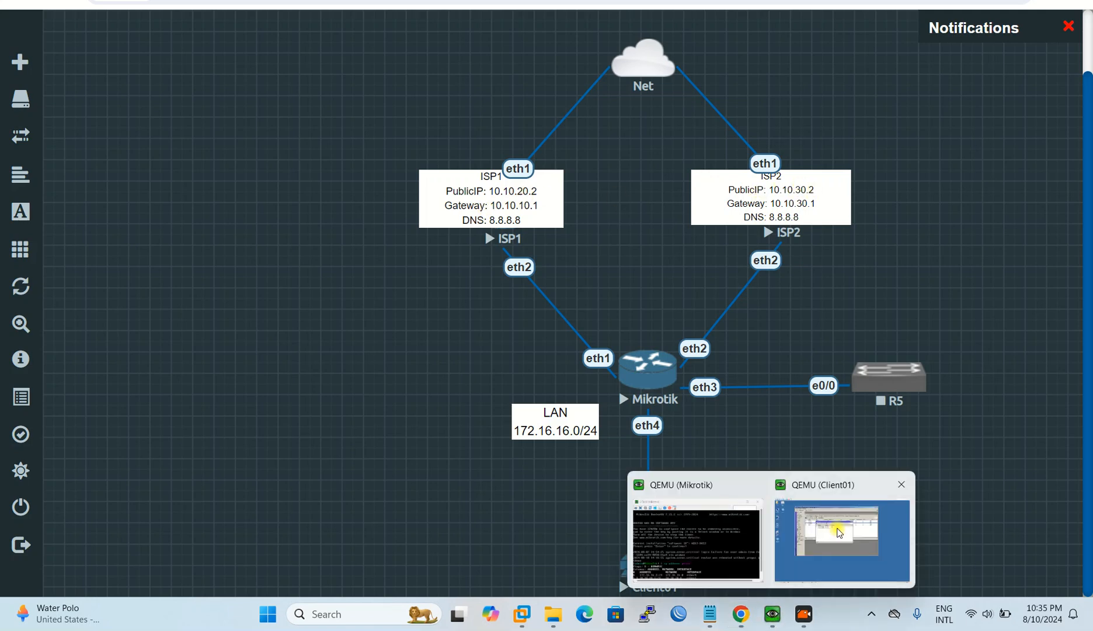
left_click(839, 528)
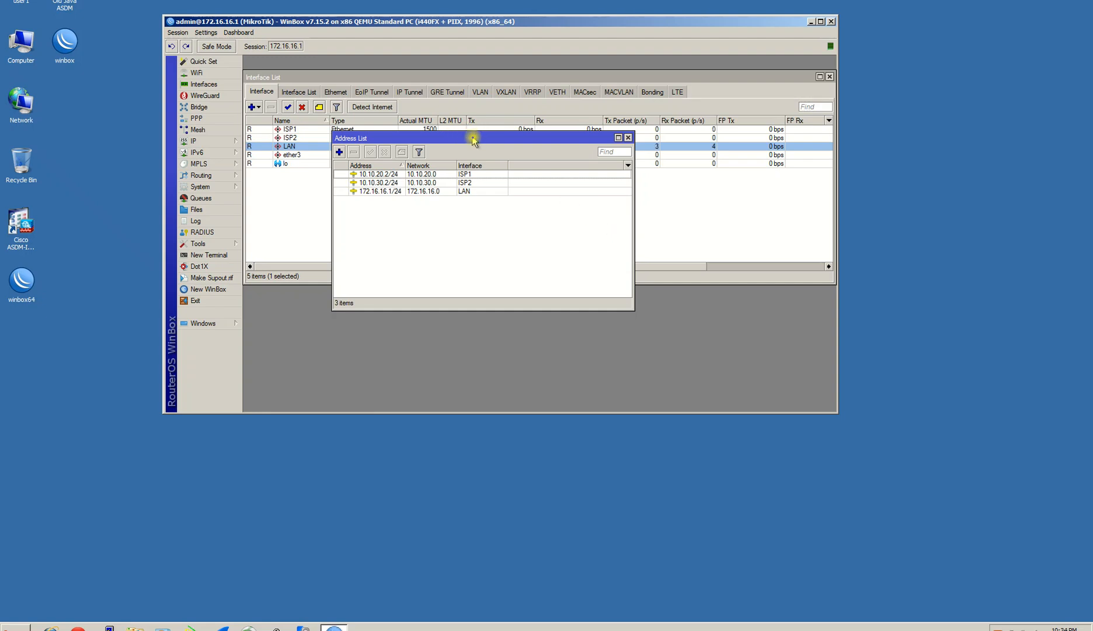
left_click_drag(471, 139, 521, 139)
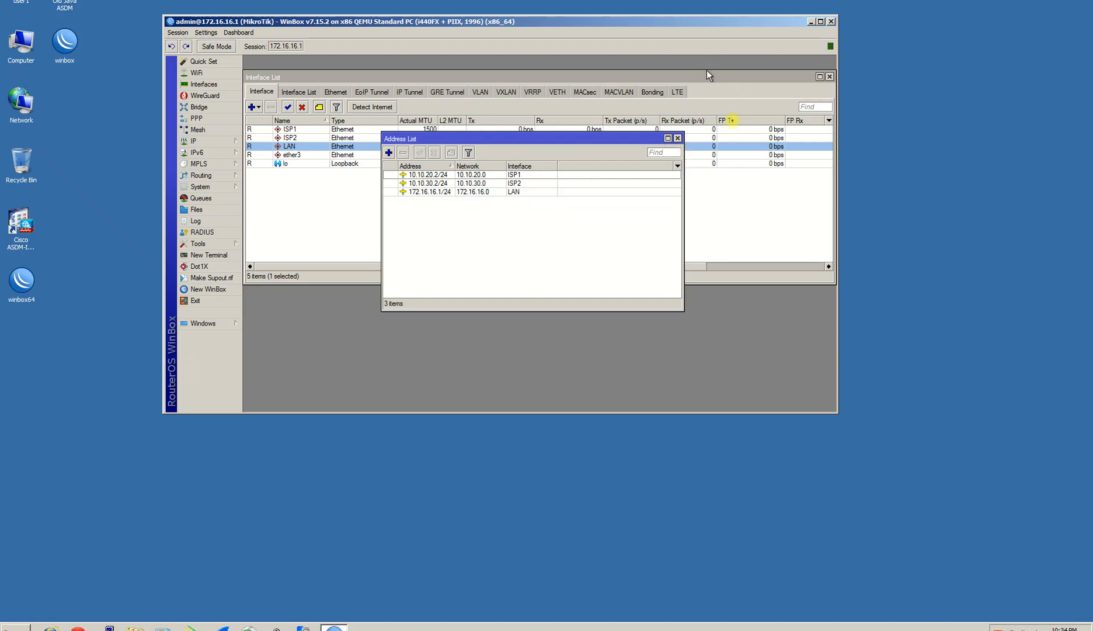
left_click(679, 139)
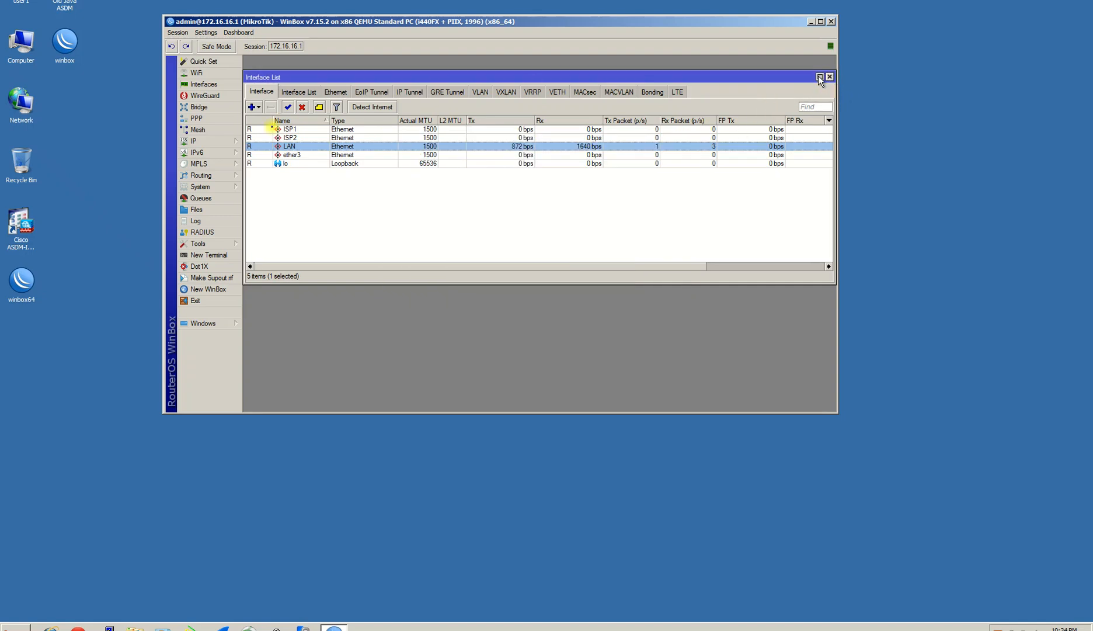
Step: Enter 8.8.8.8 and 192.168.100.1 as the first two servers in the router's DNS settings
left_click(196, 141)
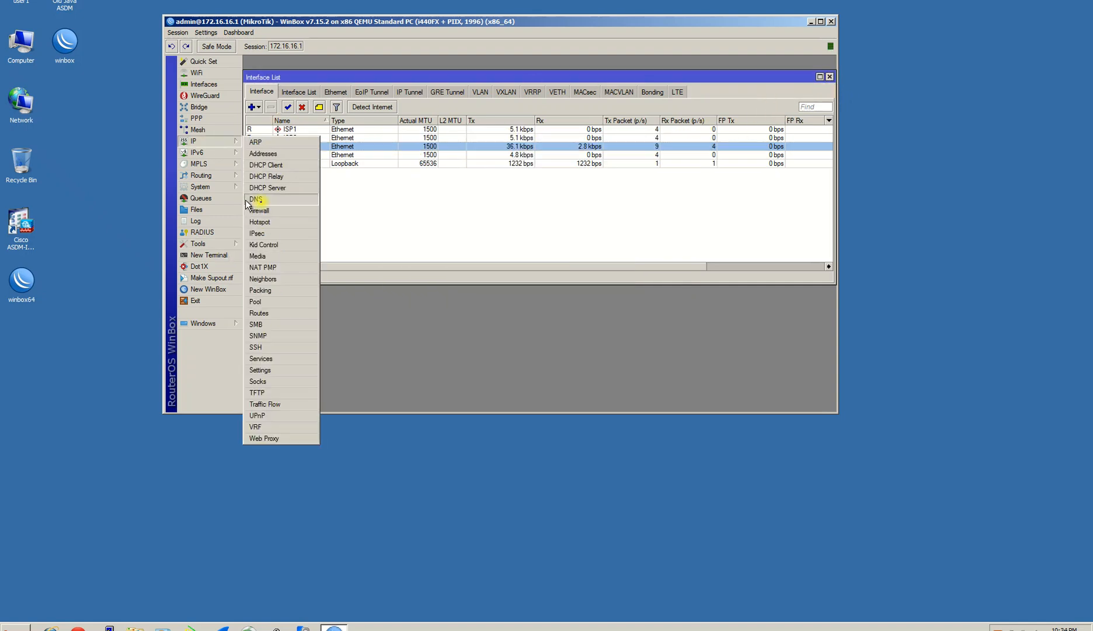
left_click(269, 198)
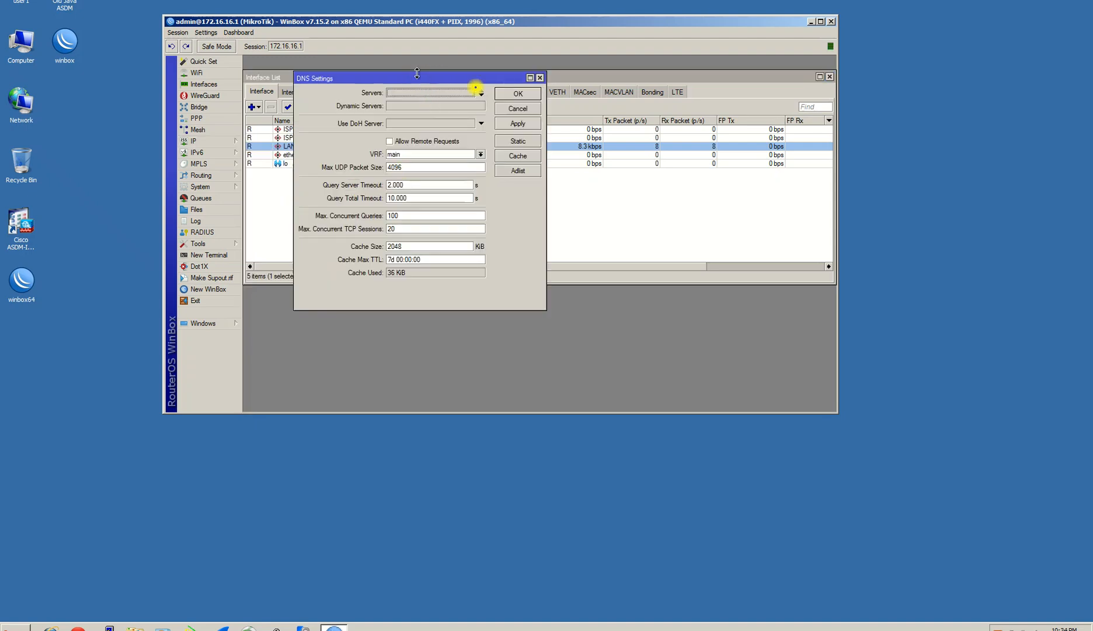
left_click_drag(418, 76, 417, 101)
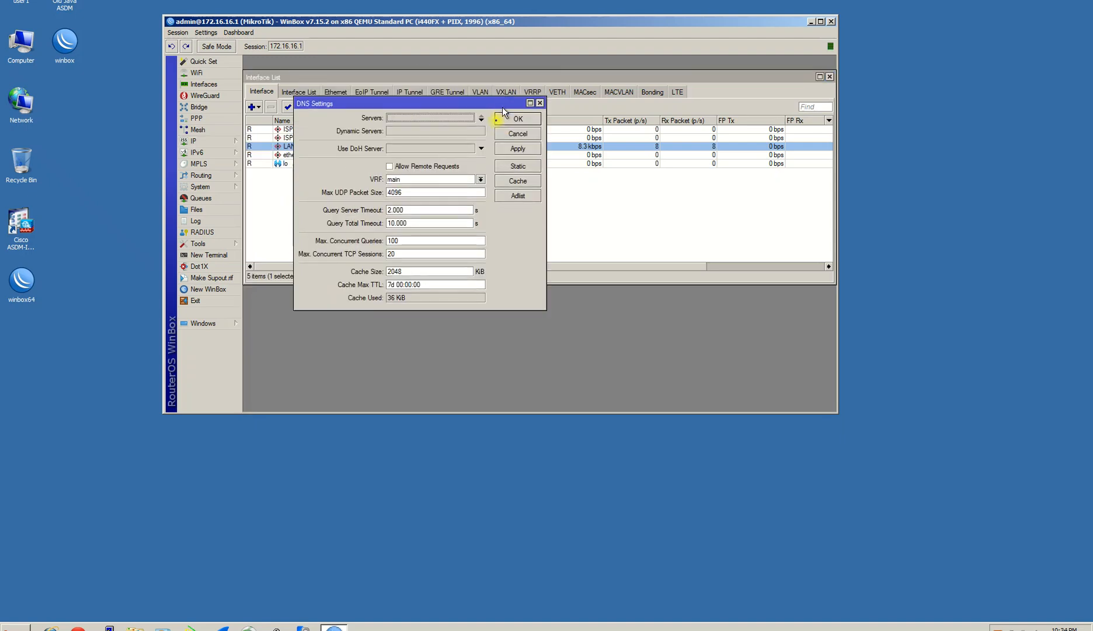
left_click(423, 119)
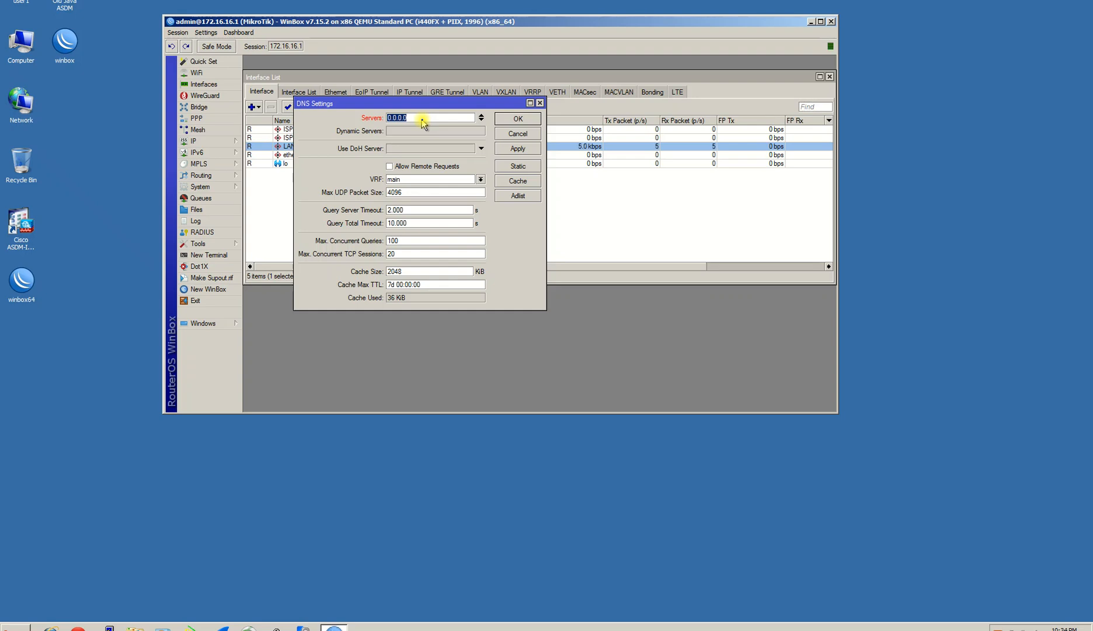
type("8.8.8.8")
left_click(481, 120)
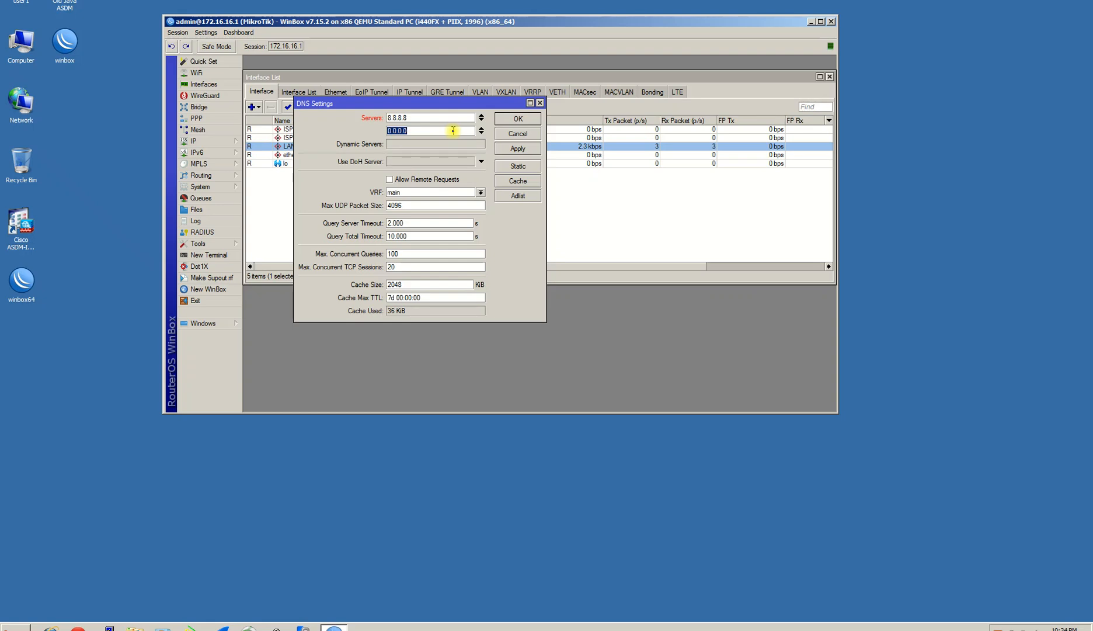
type("192.168.100.1")
Step: Add 8.8.4.4 as the third DNS server, then apply and close the DNS settings
left_click(482, 132)
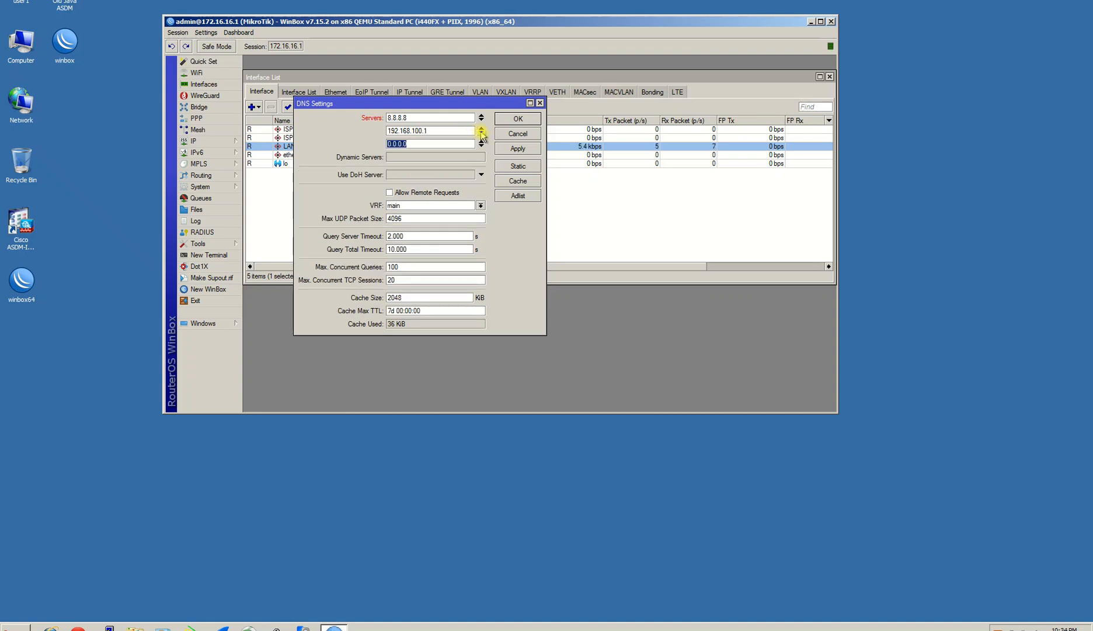
type("1.1.1.1")
key("shift+Home")
key("BackSpace")
type("8.8.4.4")
left_click(518, 148)
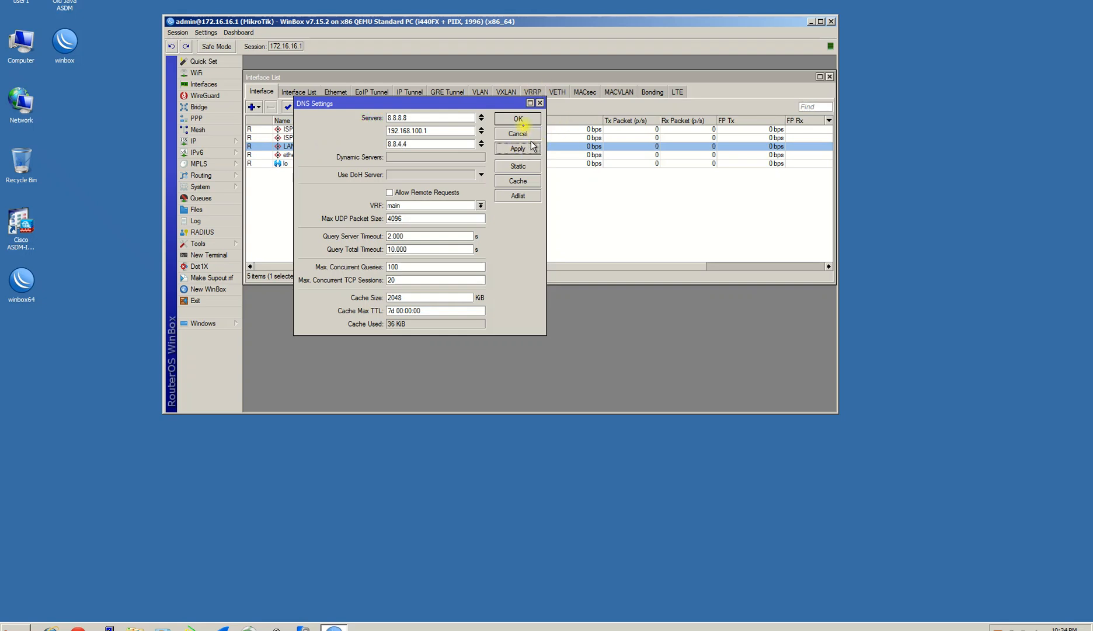
left_click(527, 120)
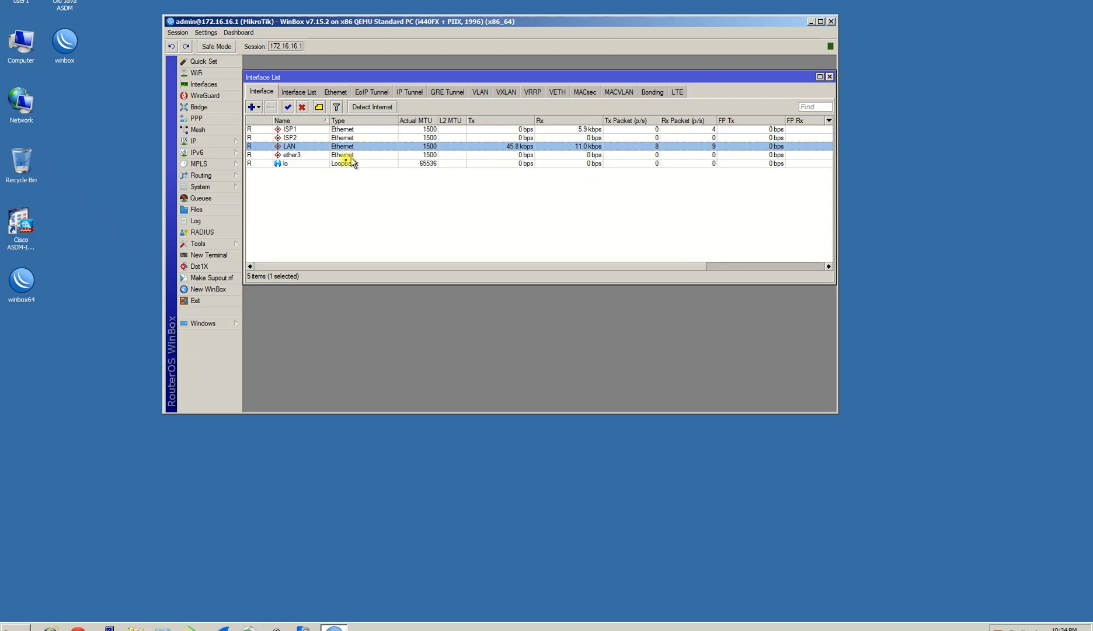
Step: Reopen the DNS settings to review the saved server list, then close them
left_click(223, 145)
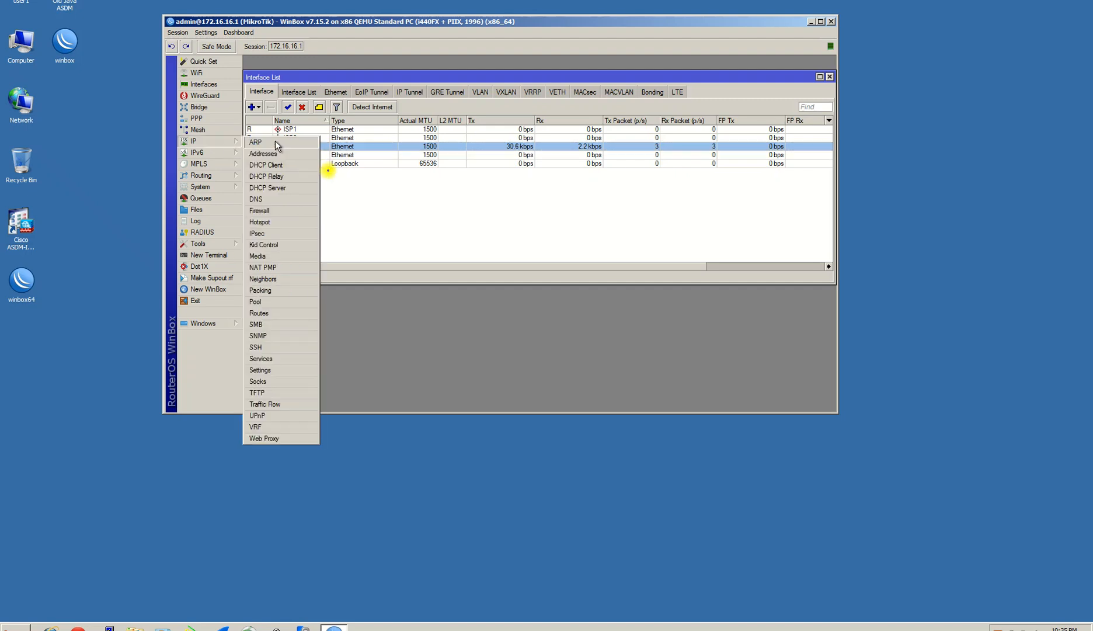
left_click(271, 198)
left_click_drag(401, 105, 501, 108)
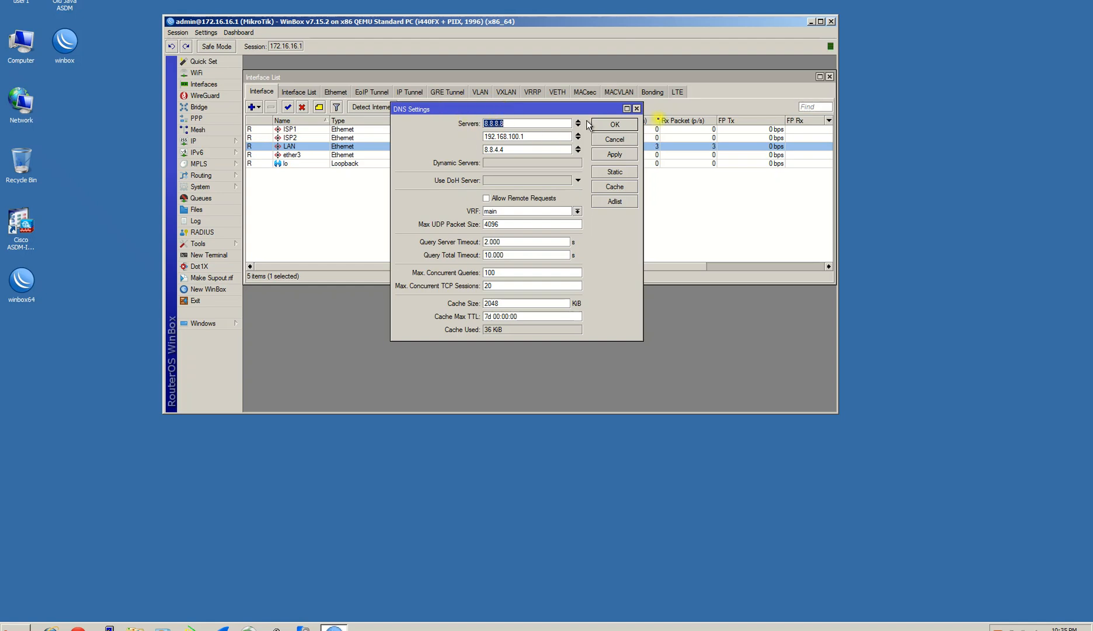
left_click(637, 108)
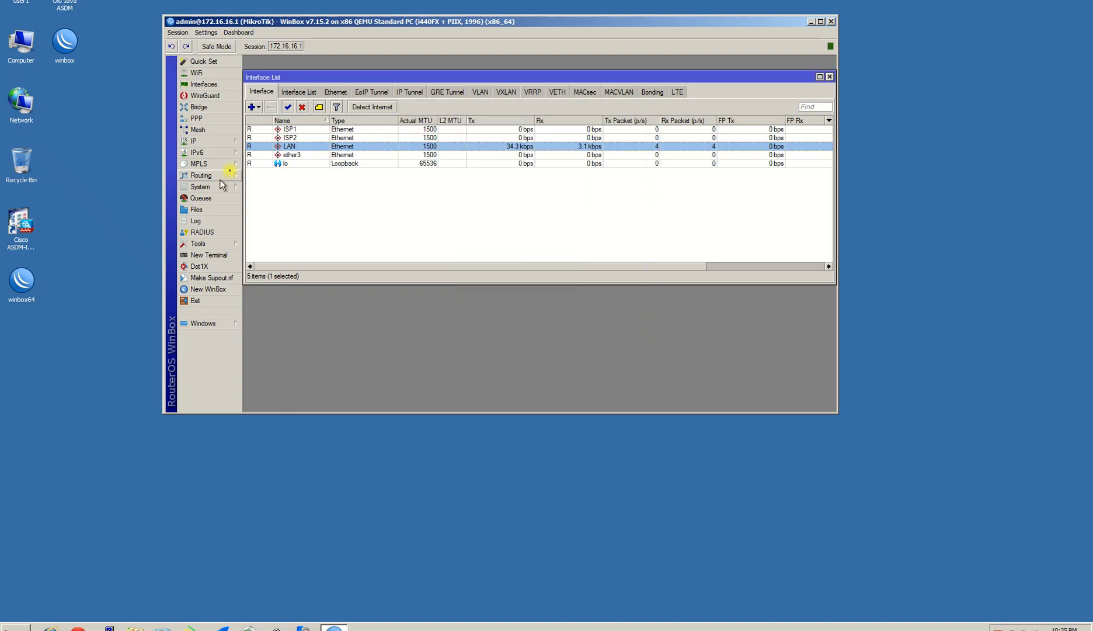
Step: Add a default route to 0.0.0.0/0 through gateway 10.10.20.1 with ping gateway checking and distance 1
left_click(202, 141)
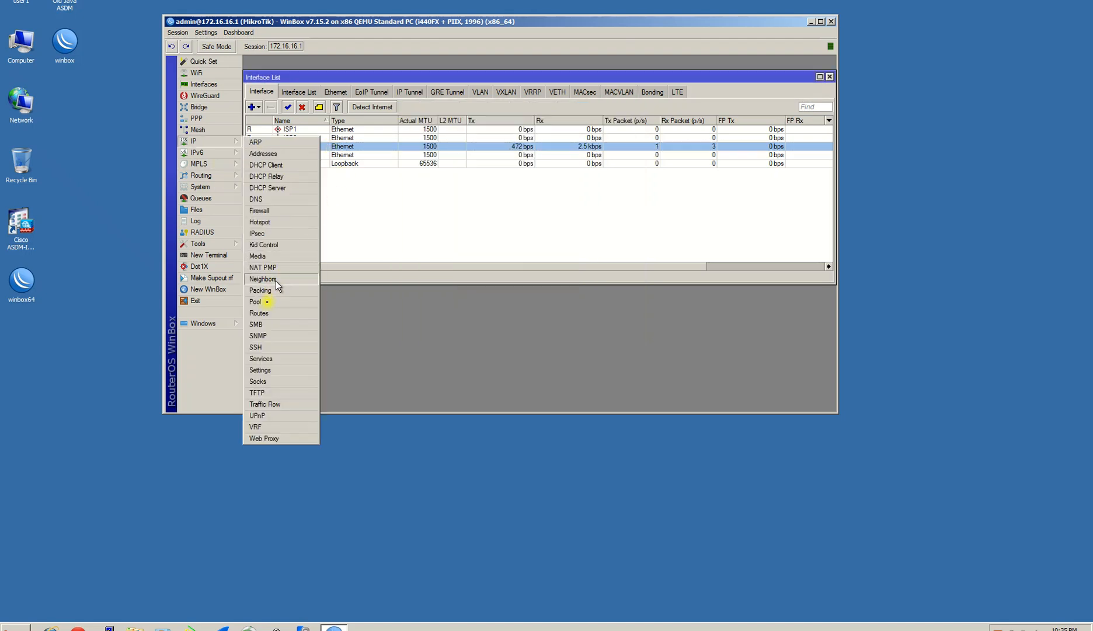
left_click(259, 313)
left_click_drag(490, 118, 548, 126)
left_click(394, 136)
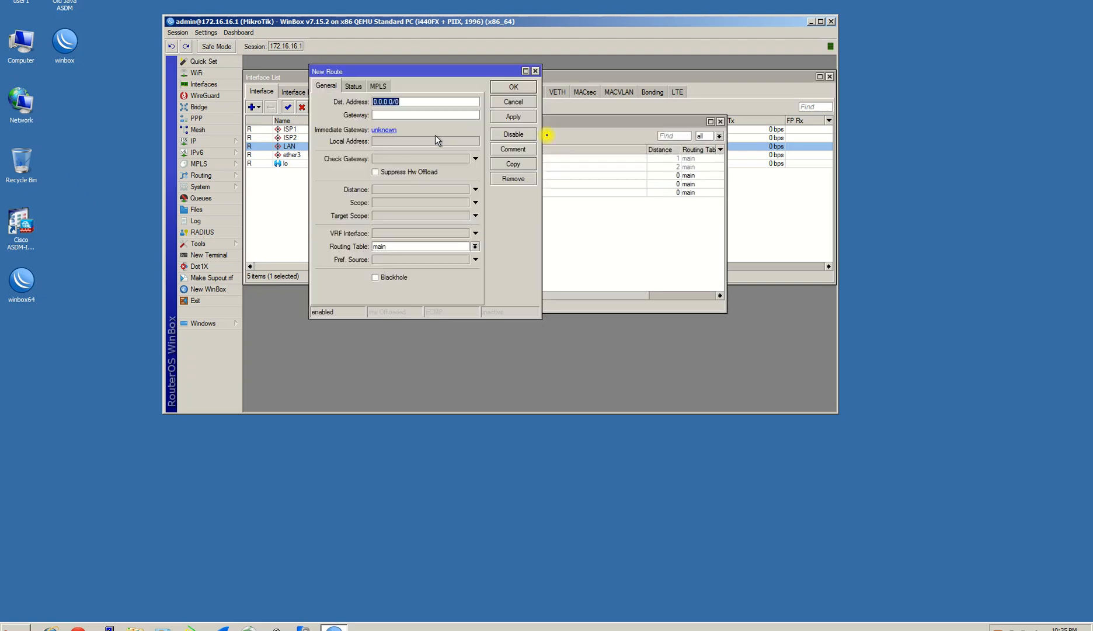
left_click_drag(429, 69, 488, 118)
left_click(449, 164)
type("10.10.20.1")
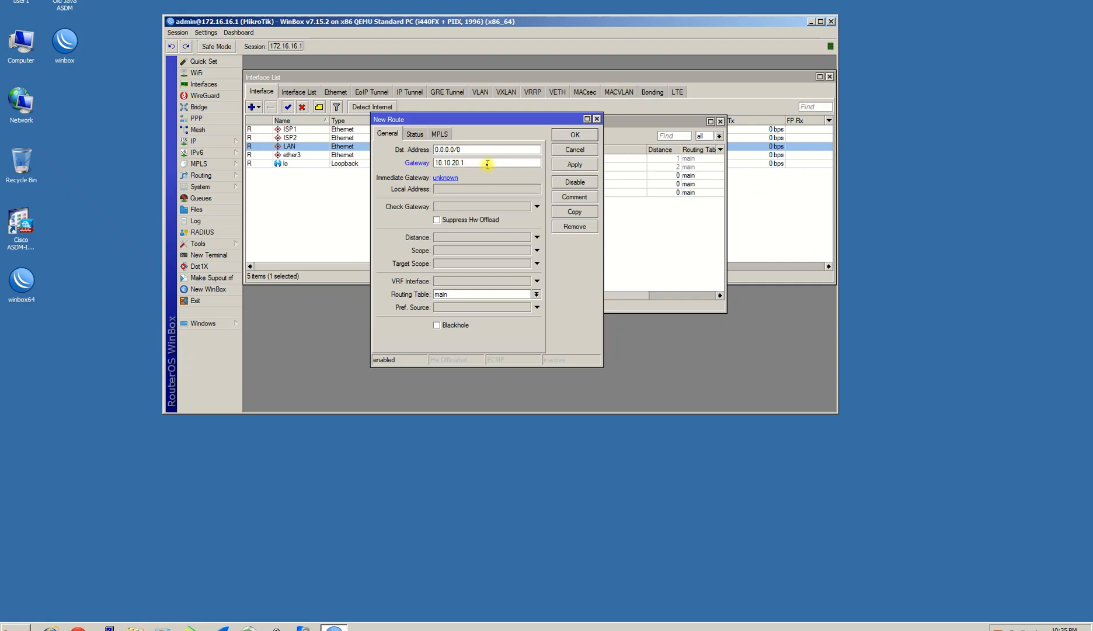
left_click(536, 206)
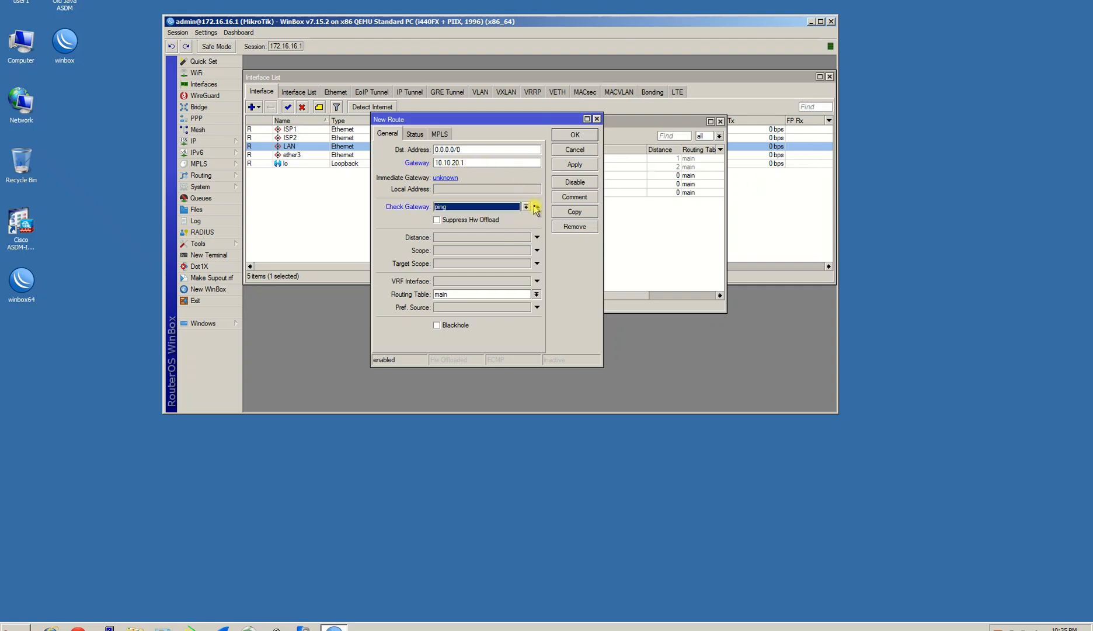
left_click(537, 237)
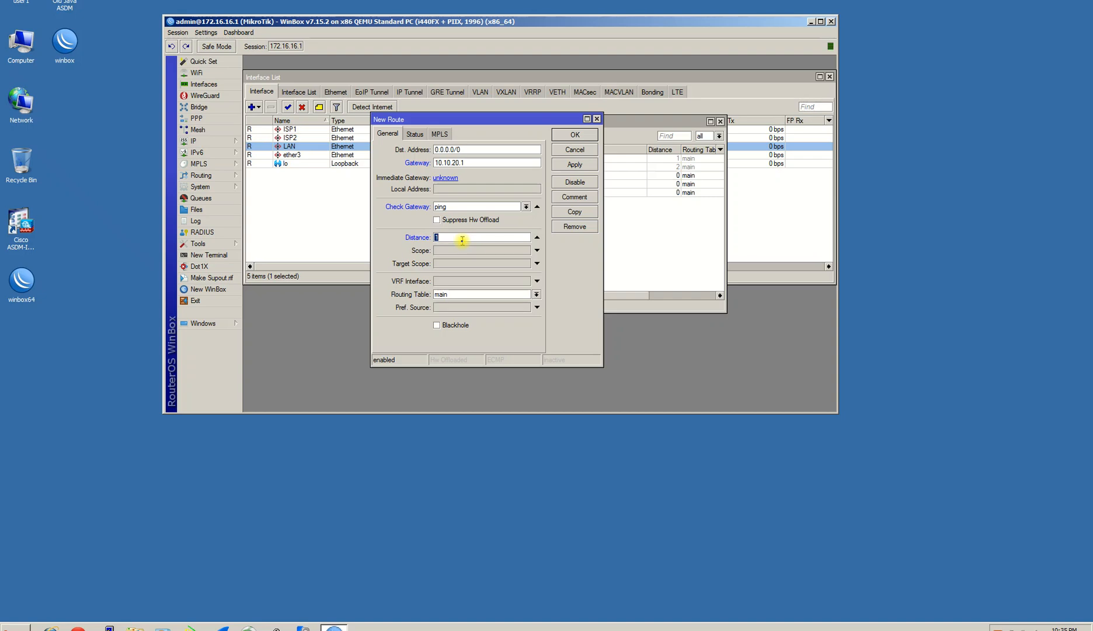
left_click(577, 166)
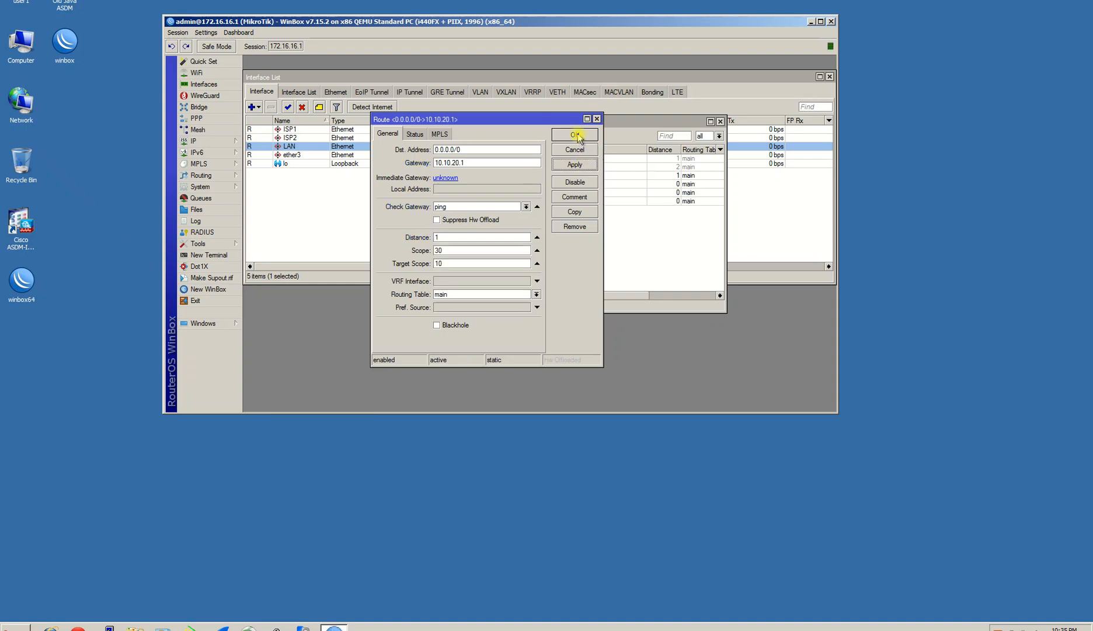
left_click(576, 135)
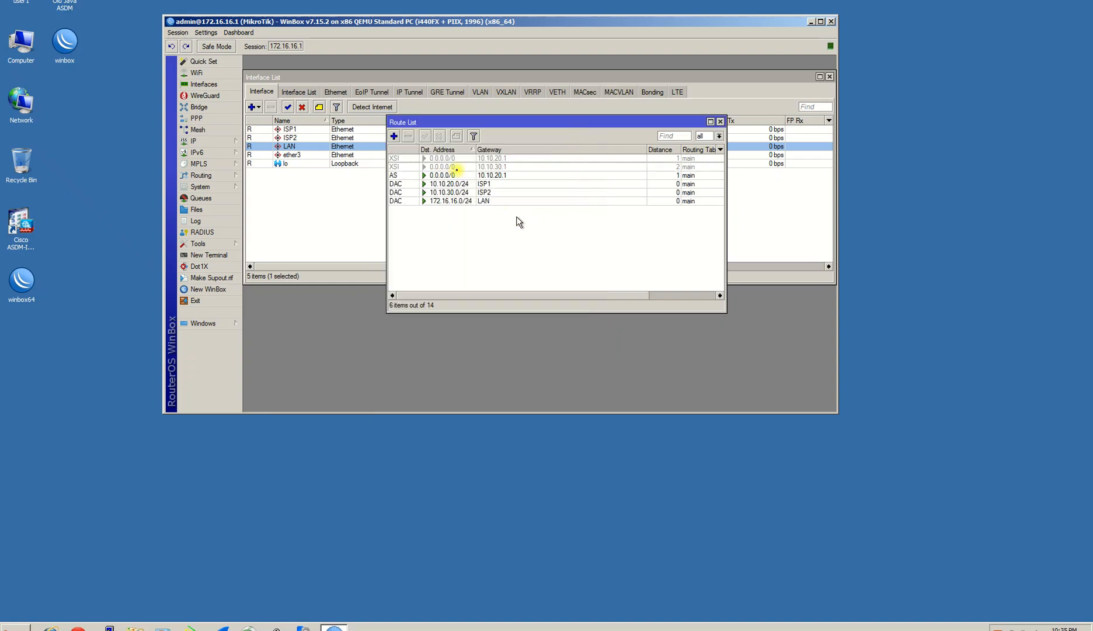
Step: Add a backup default route to 0.0.0.0/0 through gateway 10.10.30.1 with ping gateway checking and distance 2
left_click(394, 136)
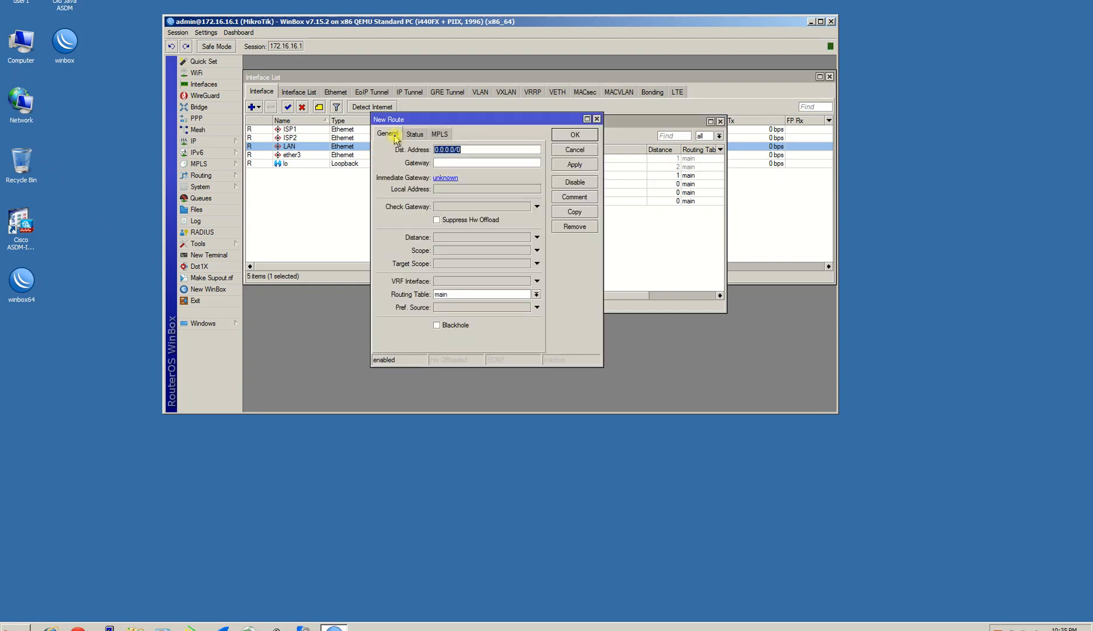
left_click(467, 163)
type("10.10.30.1")
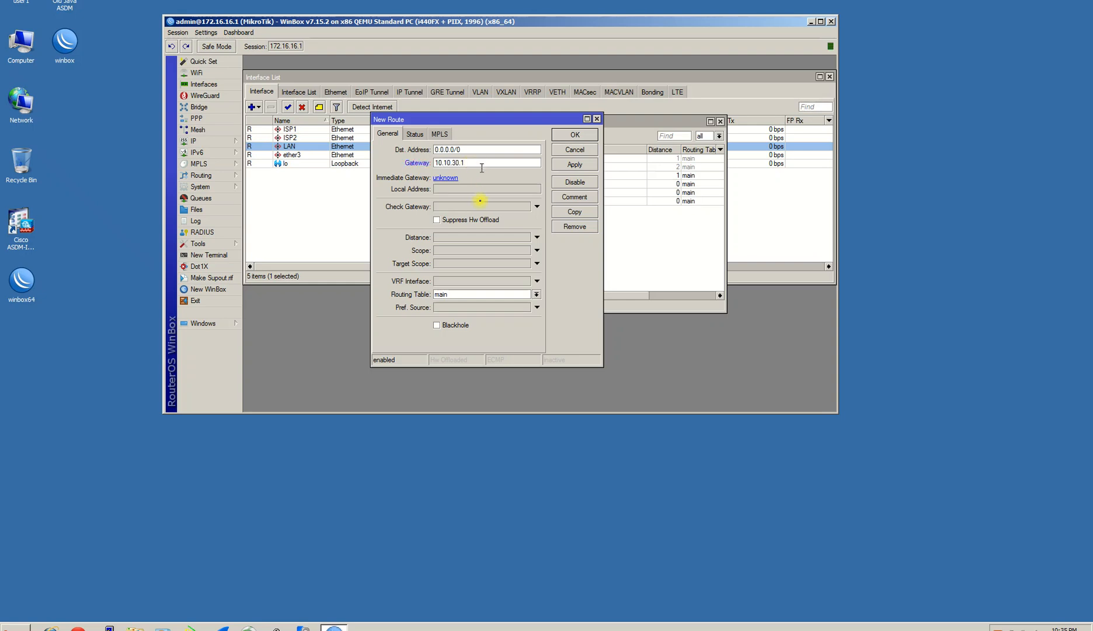
left_click(537, 206)
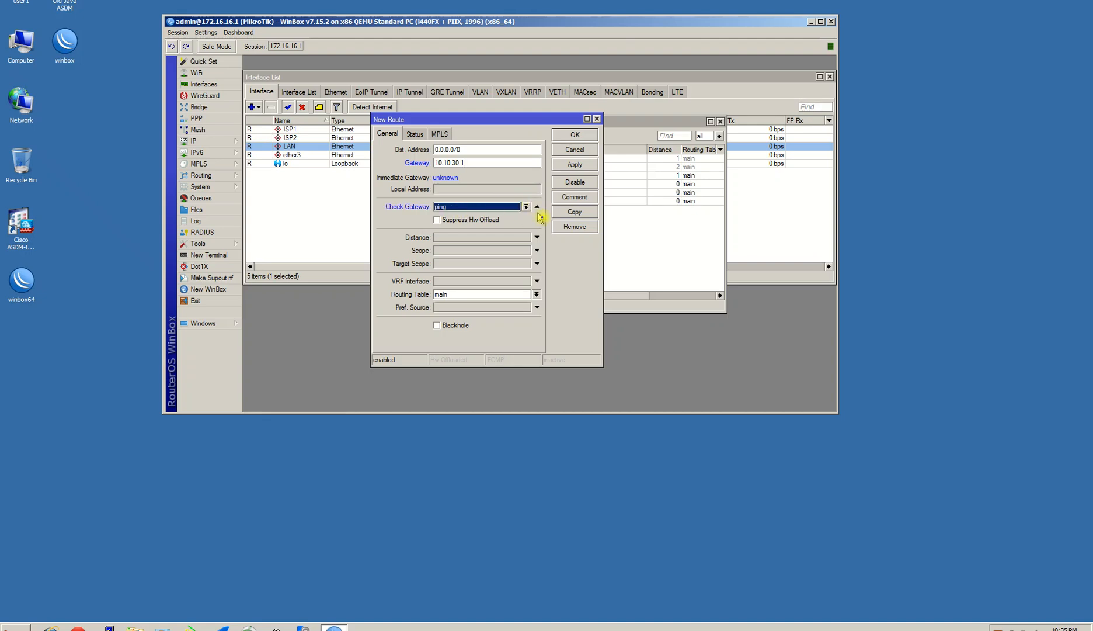
left_click(536, 238)
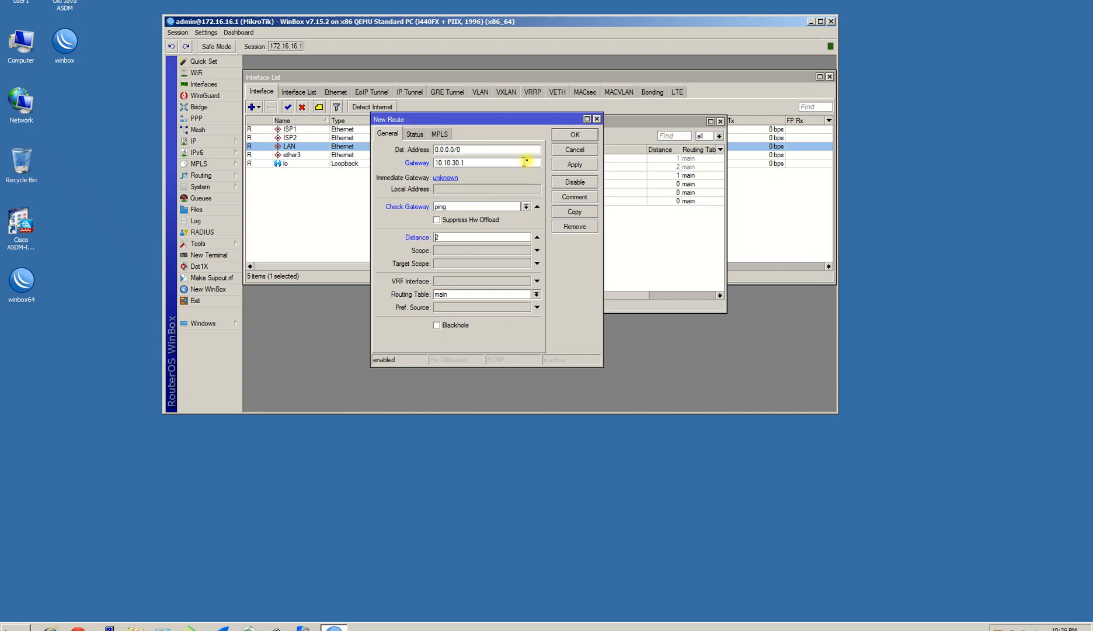
left_click(578, 166)
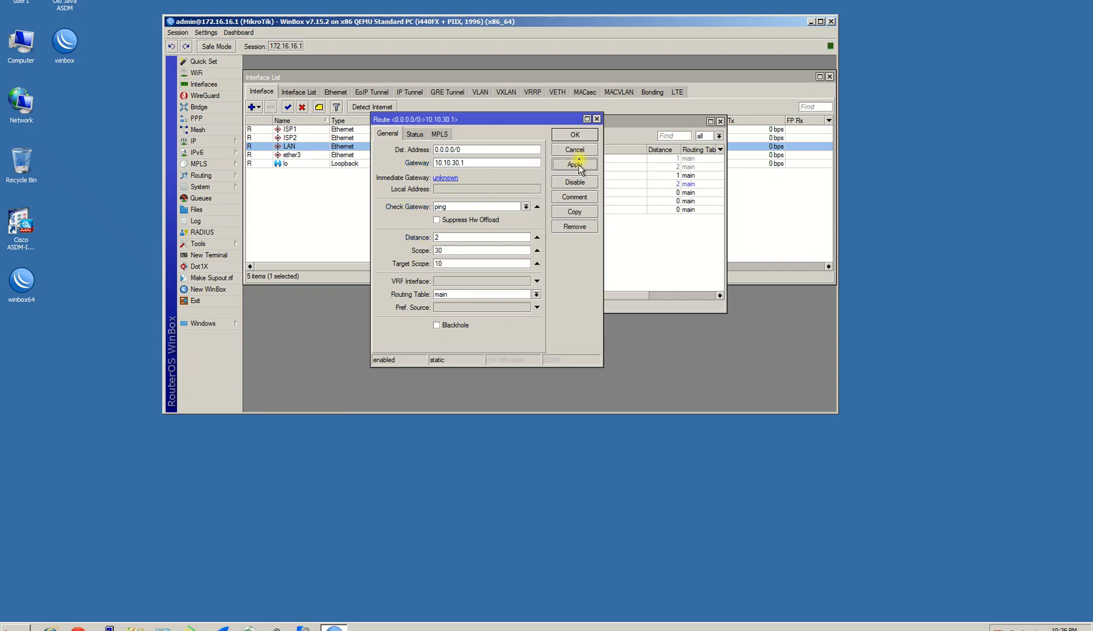
left_click(575, 135)
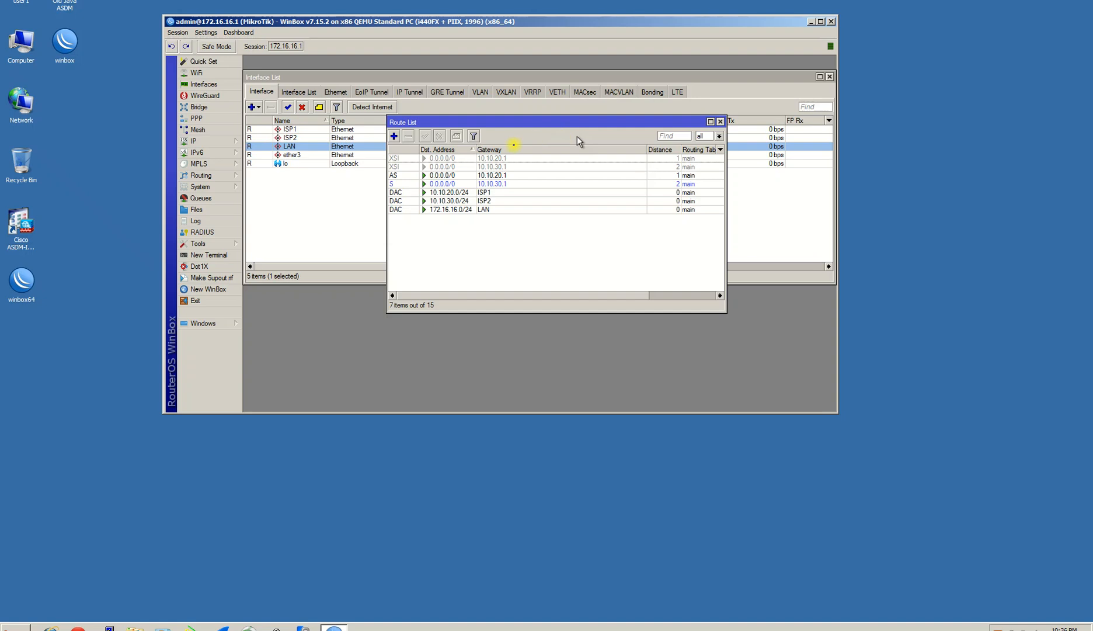
Step: Remove the two old disabled default routes for gateways 10.10.30.1 and 10.10.20.1 from the route list
left_click(444, 175)
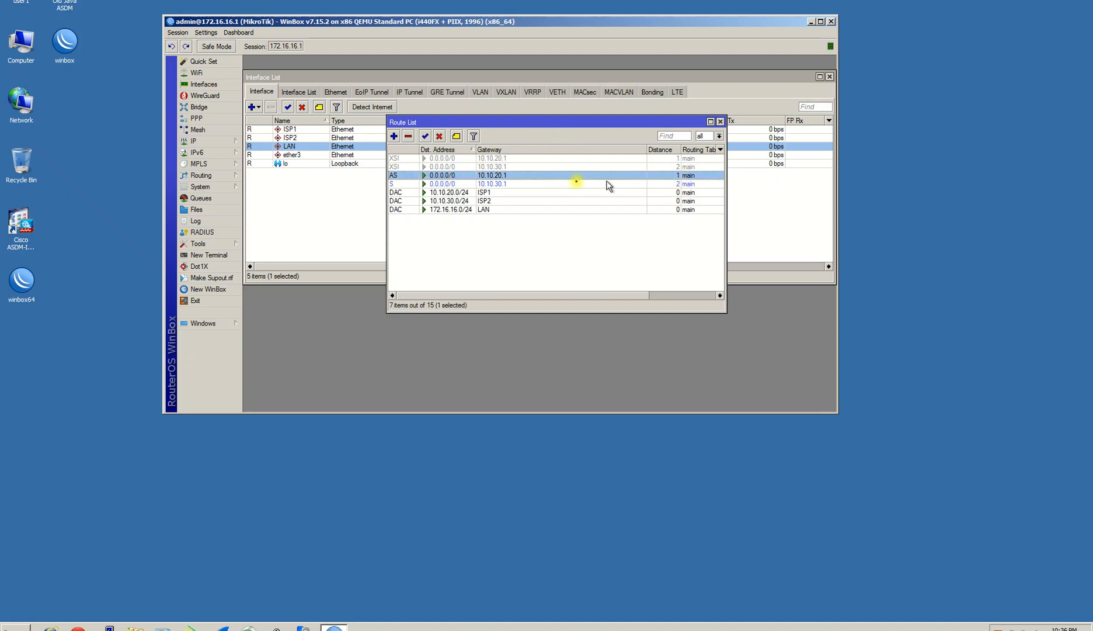
double_click(431, 166)
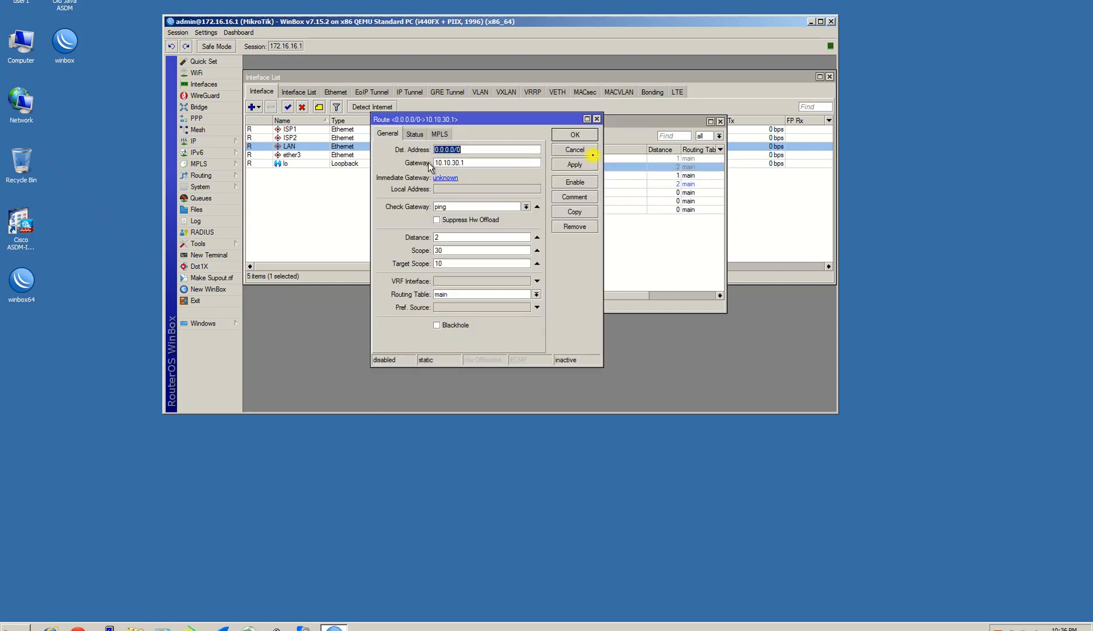
left_click(596, 119)
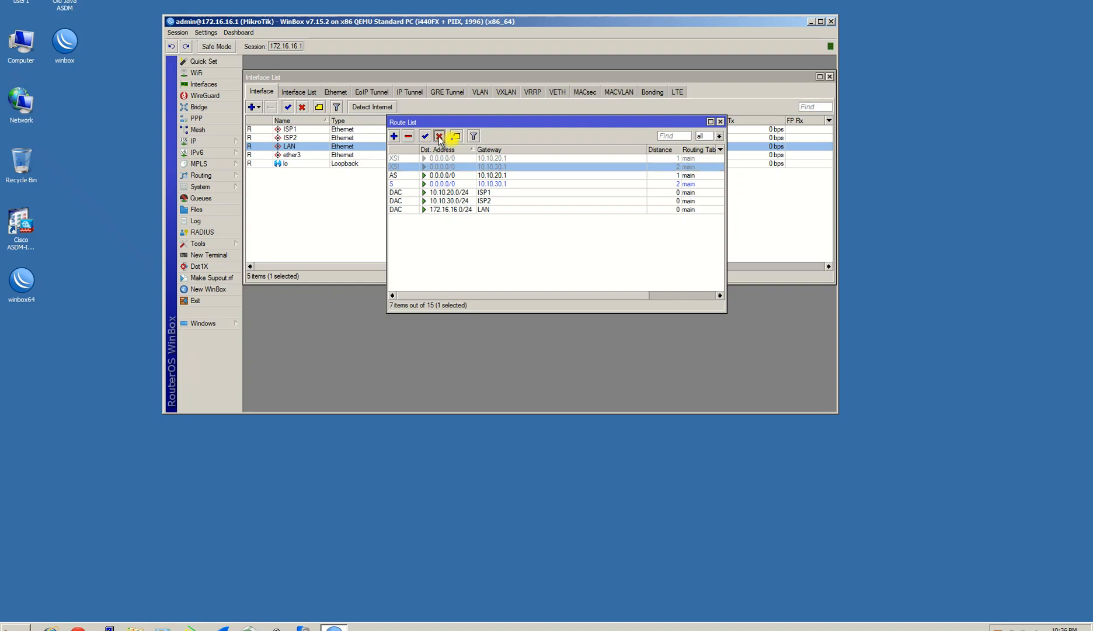
left_click(408, 136)
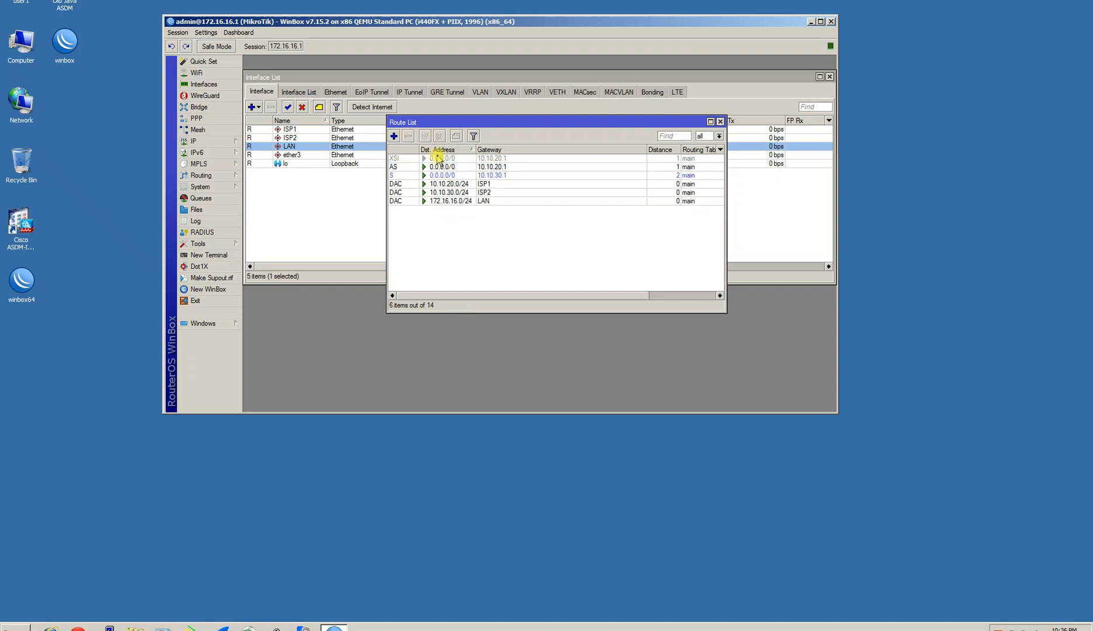
left_click(438, 157)
left_click(408, 136)
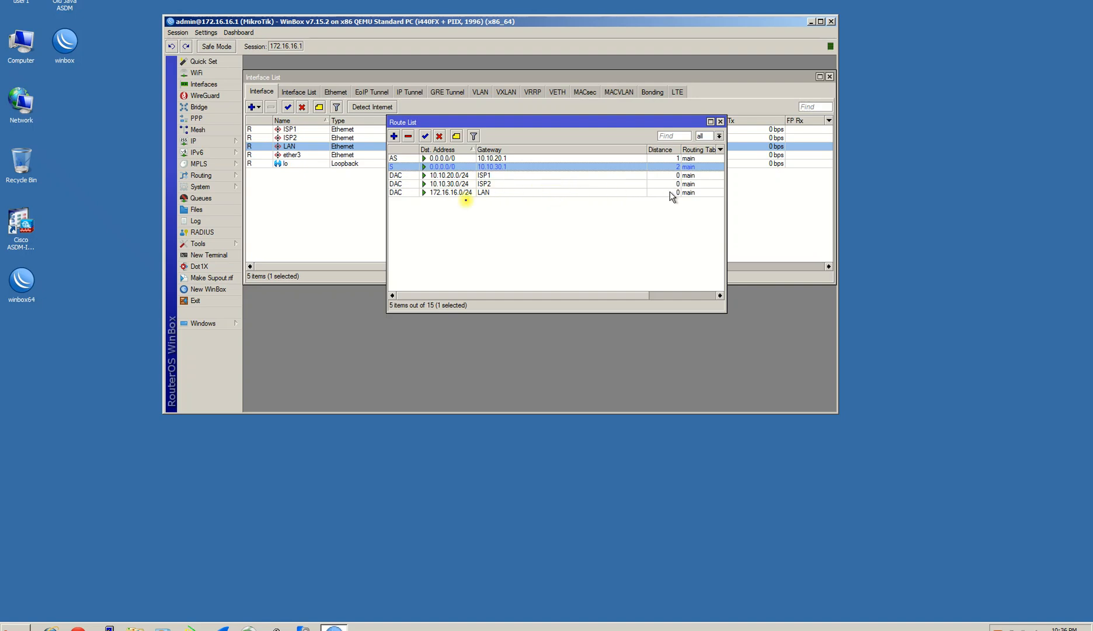
Step: Examine the details of the connected route to 10.10.20.0/24 on ISP1, then close them
double_click(488, 175)
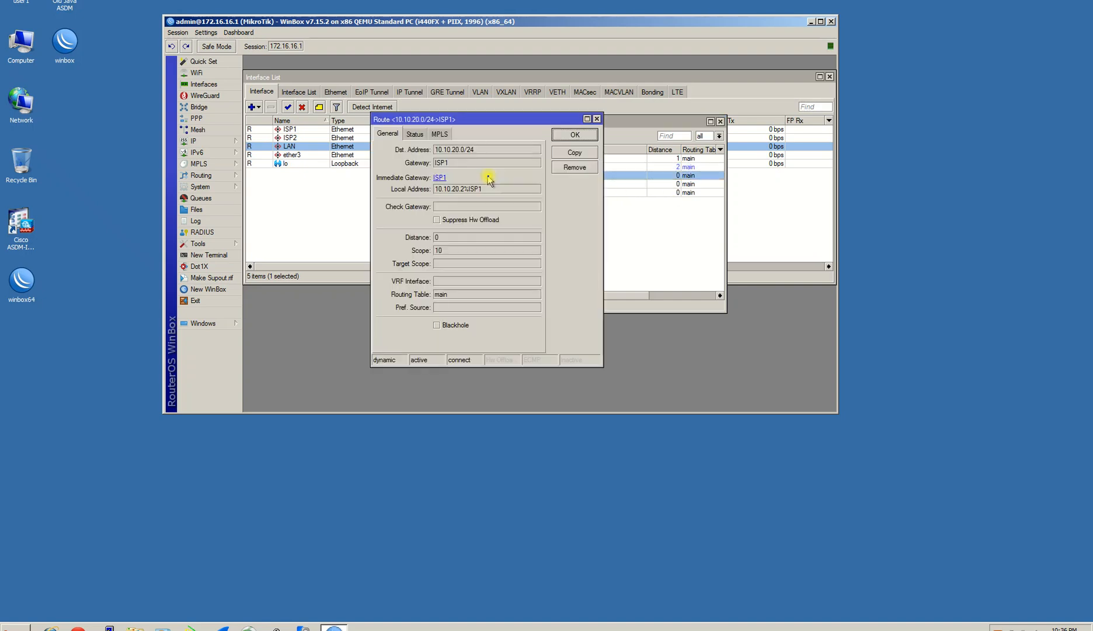
left_click(597, 119)
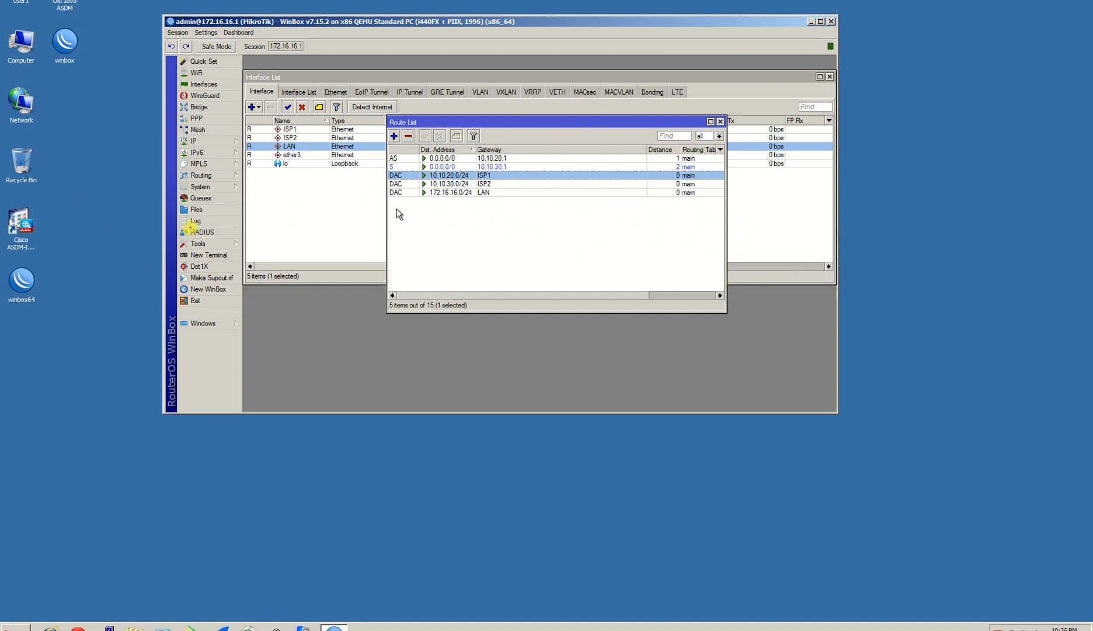
Step: Add a srcnat firewall NAT rule with source address 172.16.16.0/24 and the masquerade action
left_click(215, 144)
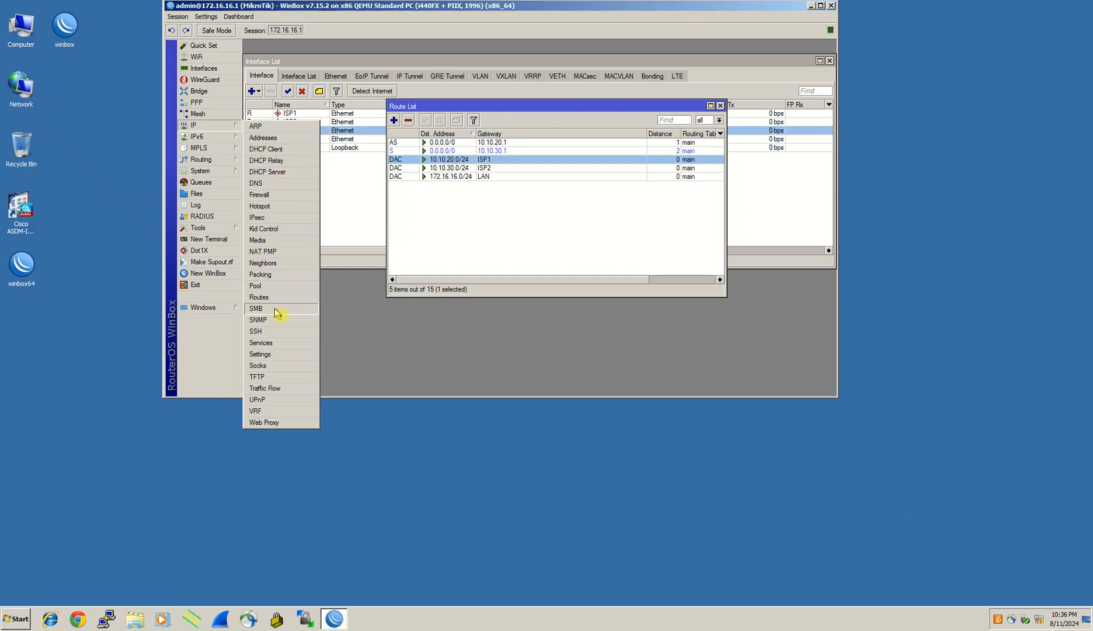
left_click(274, 196)
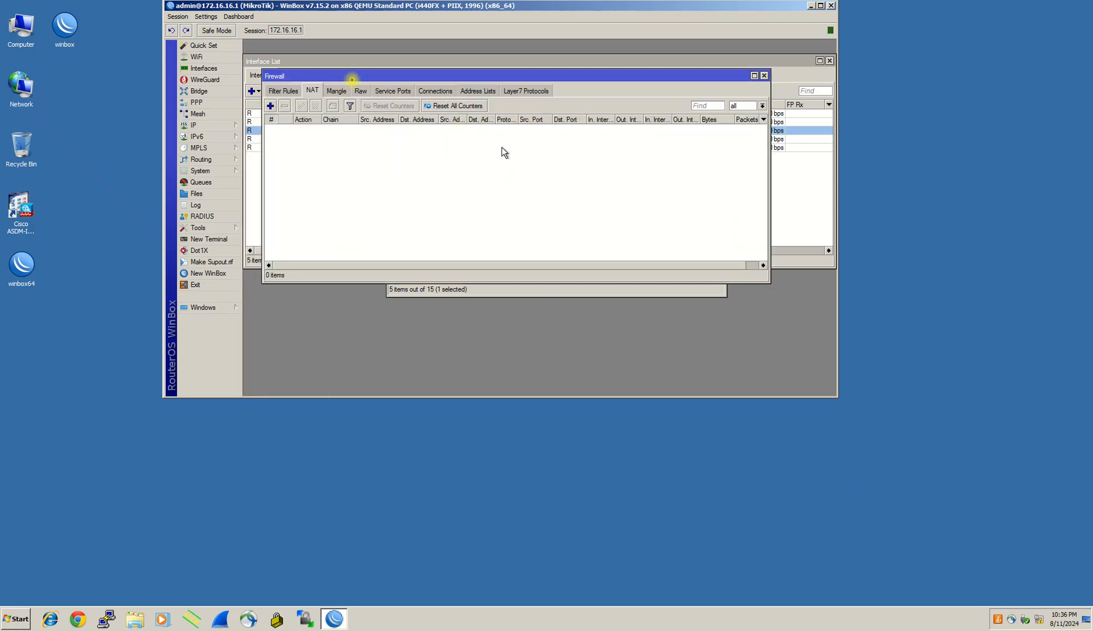
mouse_move(452, 78)
left_mouse_down()
mouse_move(530, 75)
mouse_move(431, 83)
left_mouse_up()
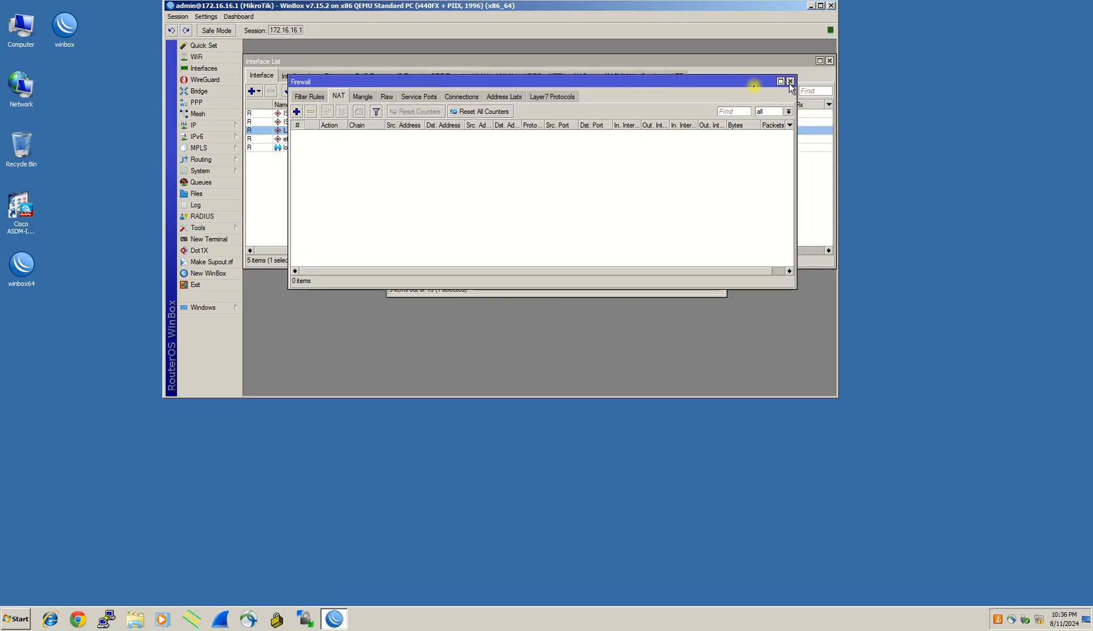
left_click(296, 111)
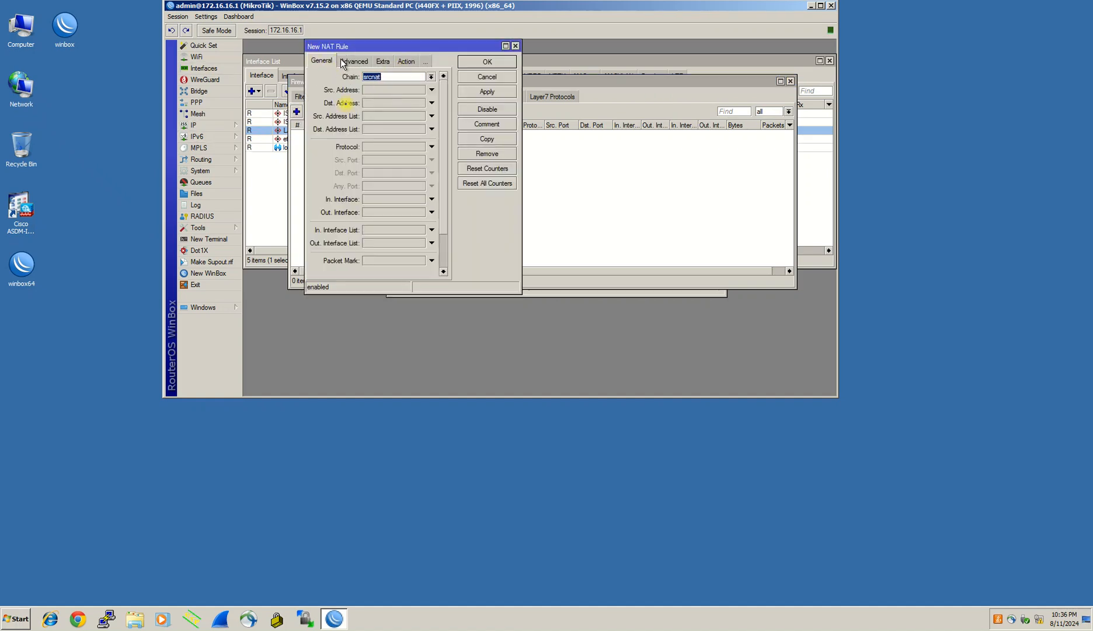
left_click(375, 91)
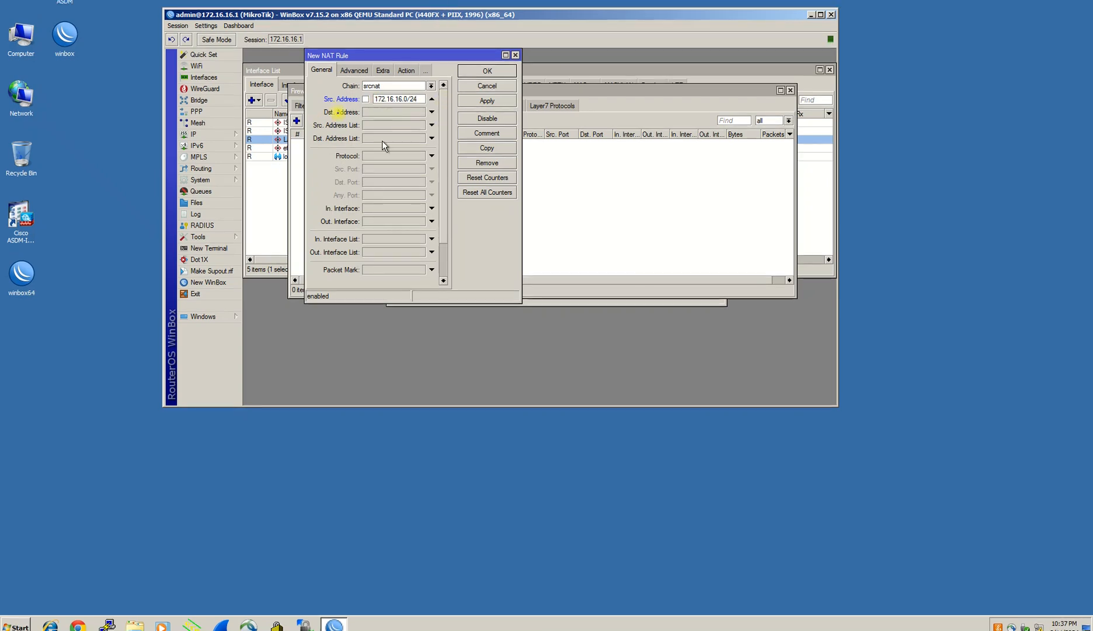
left_click(405, 70)
left_click(390, 87)
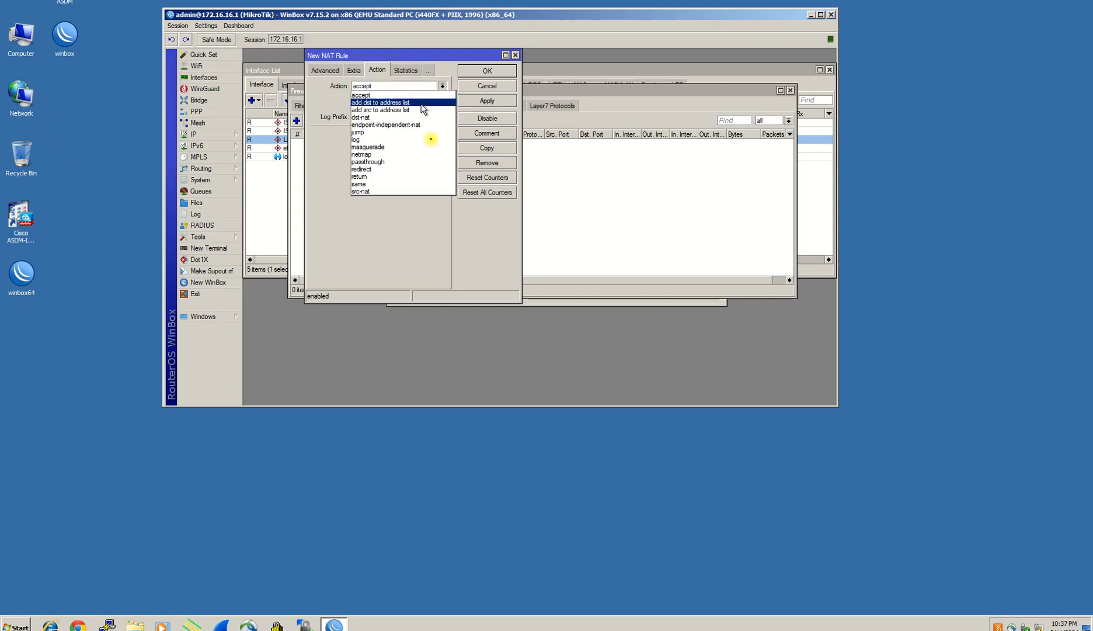
left_click(389, 147)
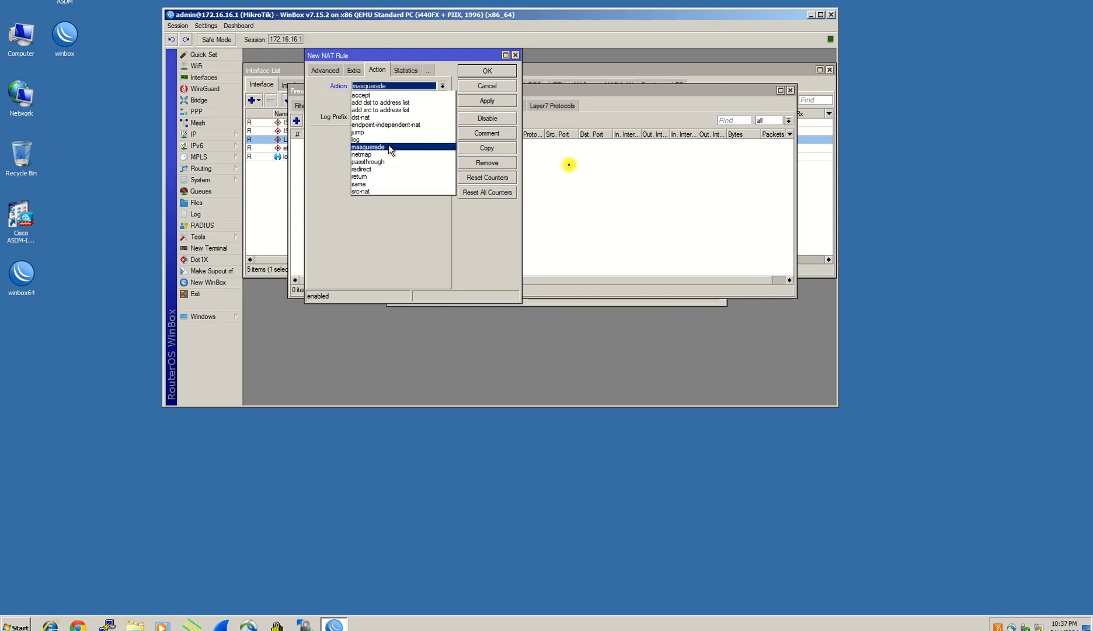
left_click(504, 101)
left_click(507, 72)
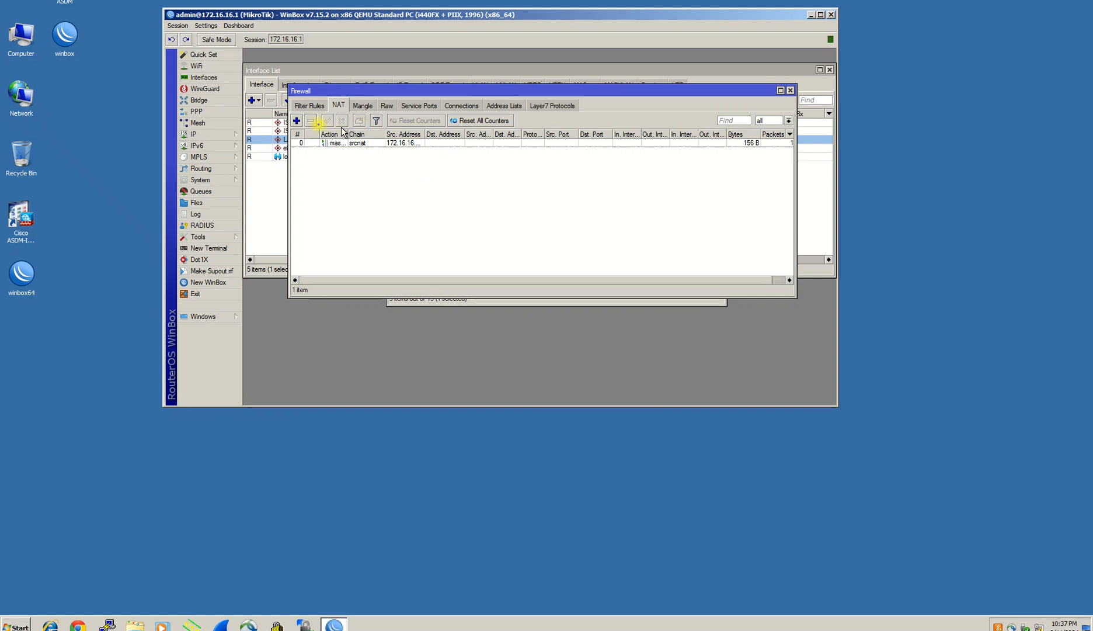
Step: Add a srcnat NAT rule with out interface ISP1 and the masquerade action
left_click(297, 121)
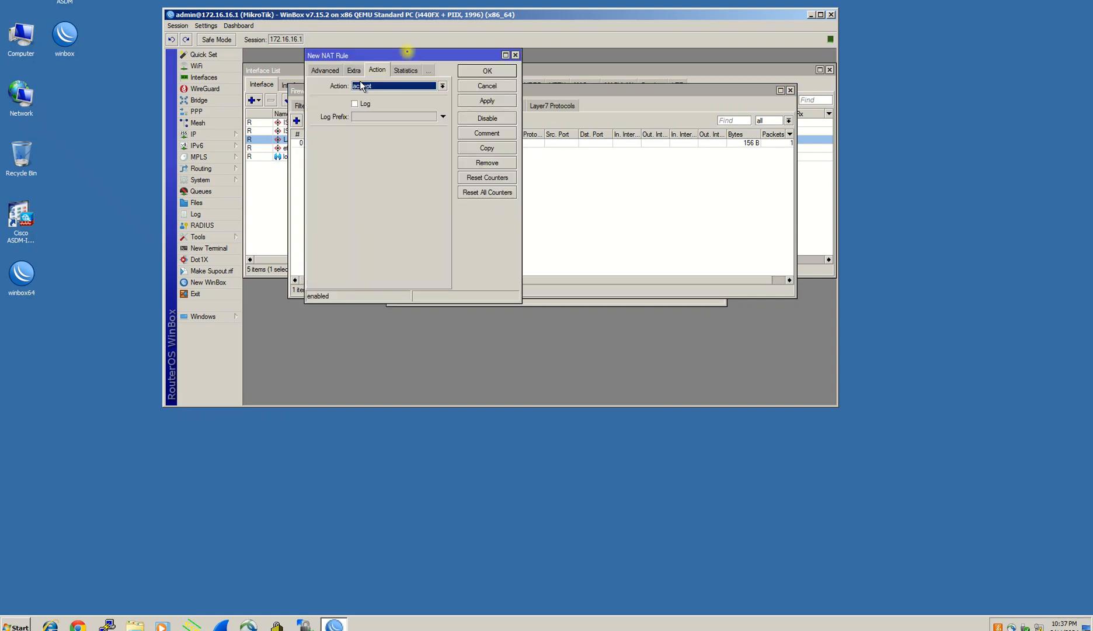
left_click_drag(407, 53, 502, 100)
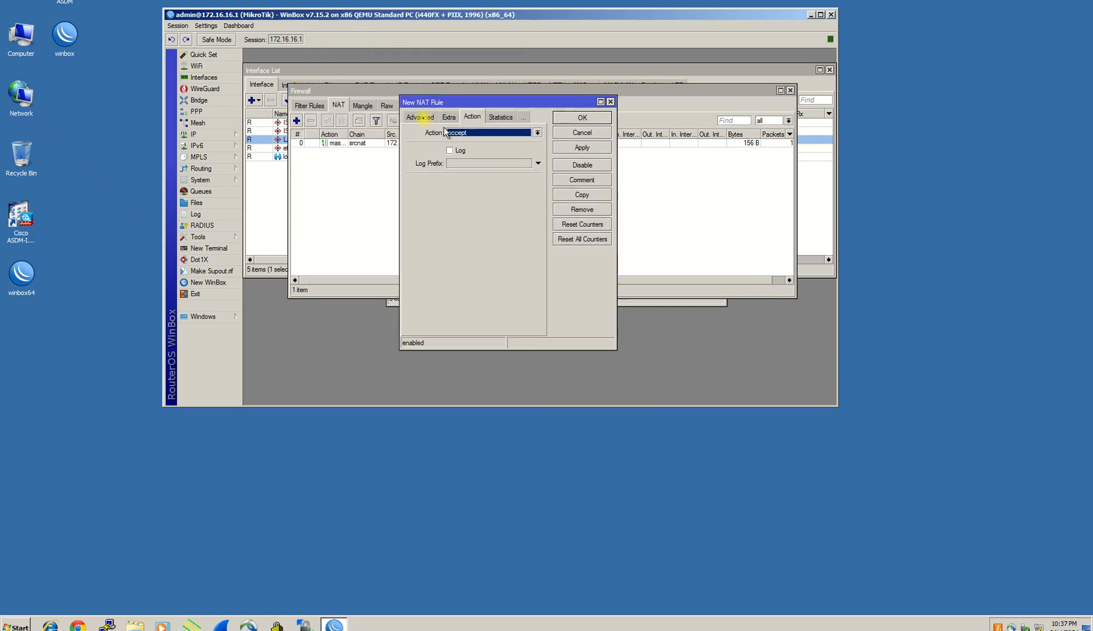
left_click(423, 119)
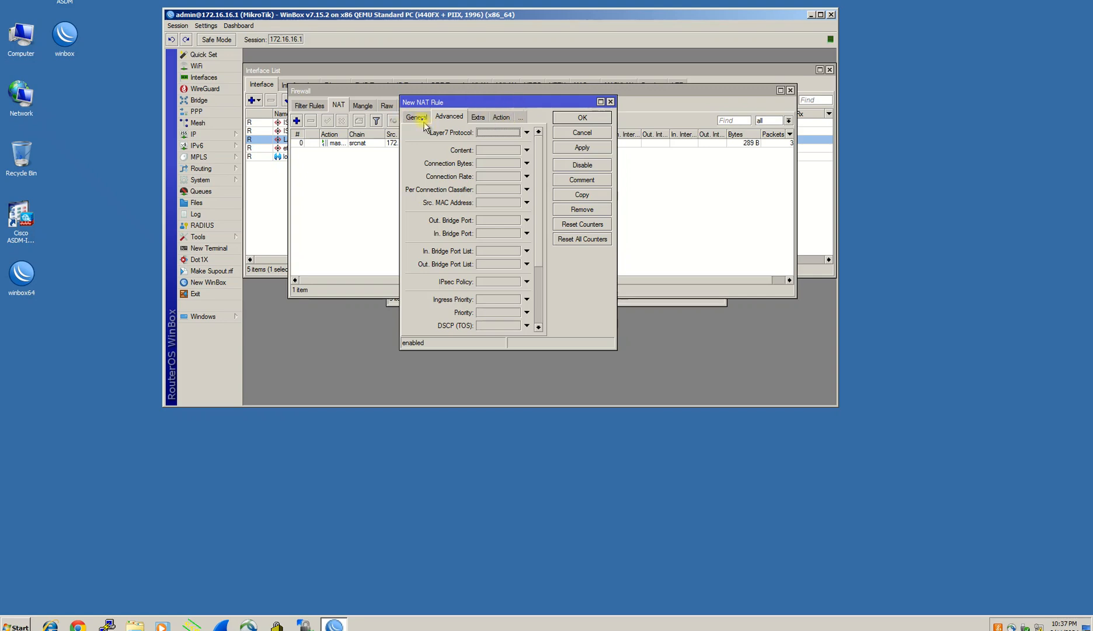
left_click(416, 117)
left_click_drag(457, 101, 424, 96)
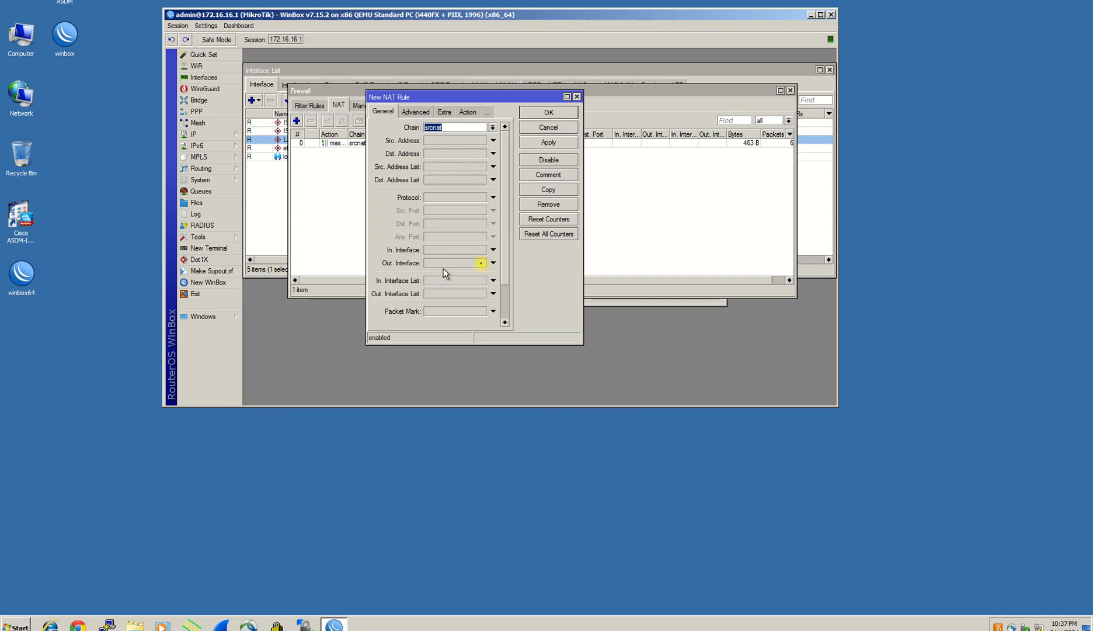
left_click(473, 264)
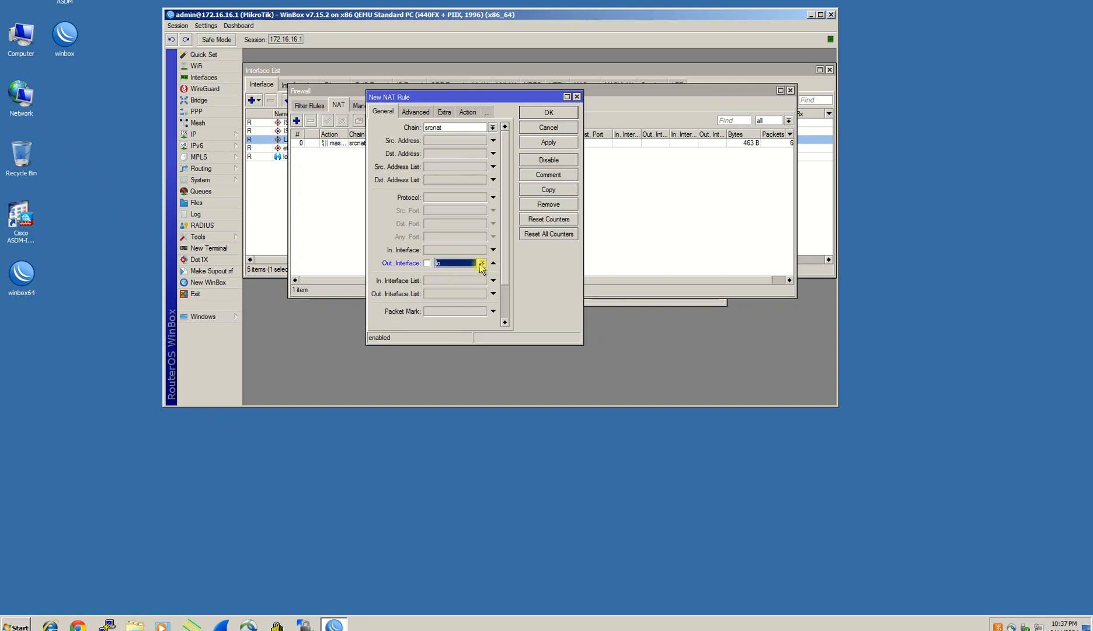
left_click(482, 263)
left_click(453, 272)
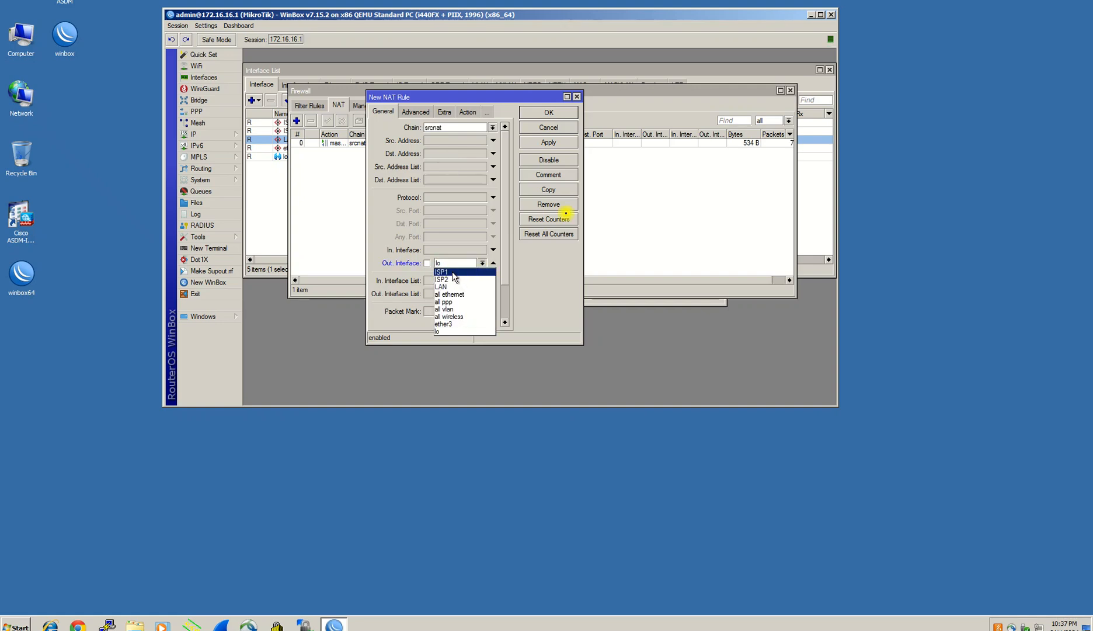
left_click(467, 111)
left_click(461, 129)
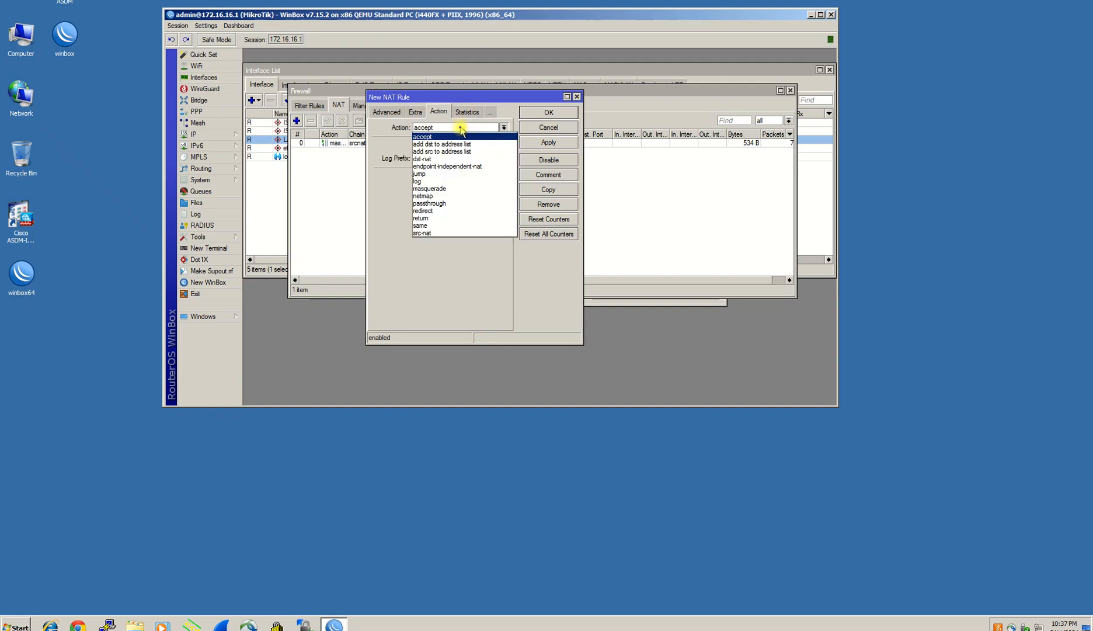
left_click(438, 189)
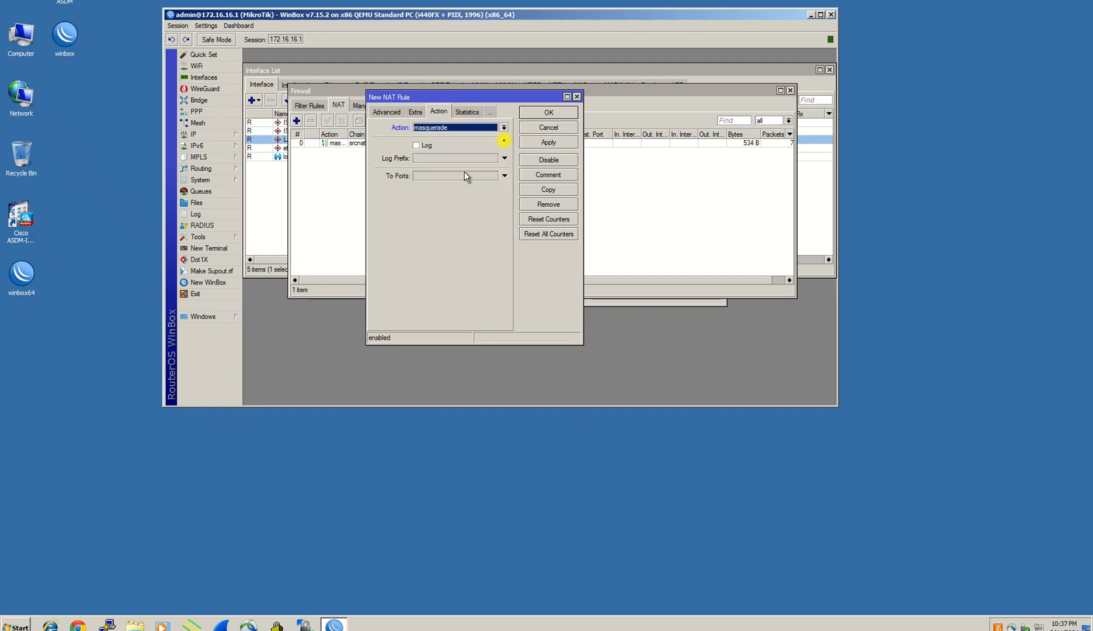
left_click(560, 143)
left_click(553, 113)
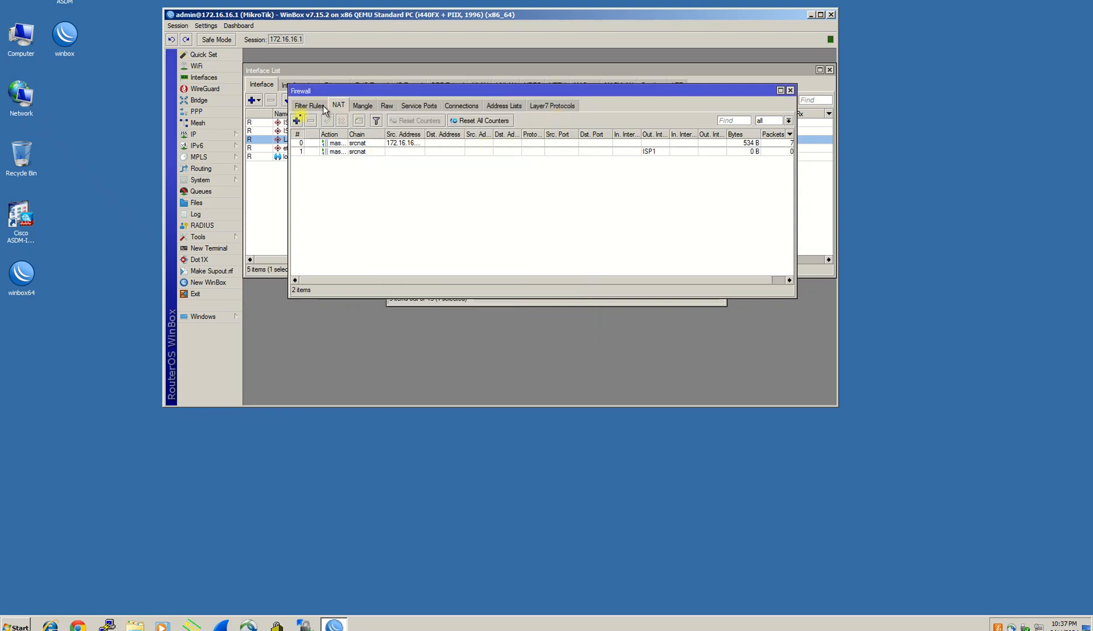
Step: Add a srcnat NAT rule with out interface ISP2 and the masquerade action
left_click(296, 121)
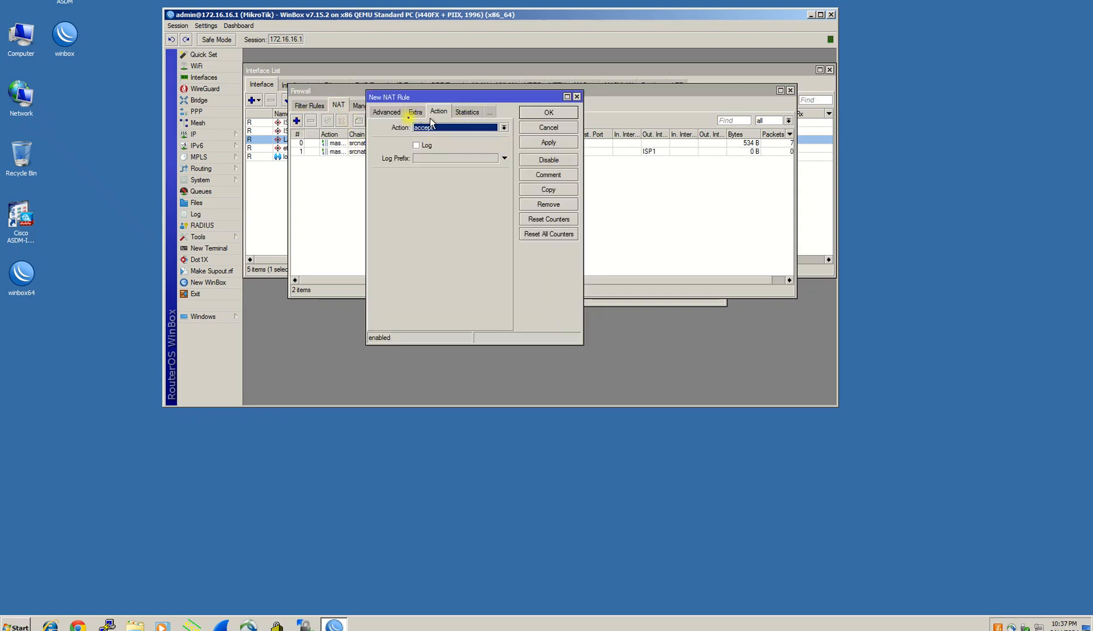
left_click(386, 113)
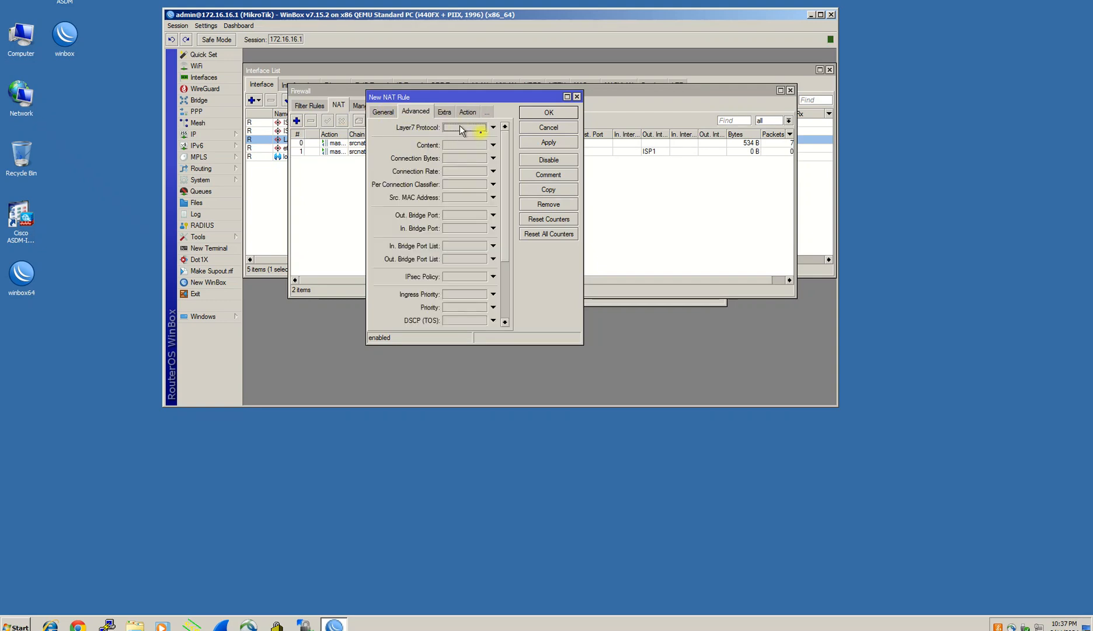
left_click(382, 112)
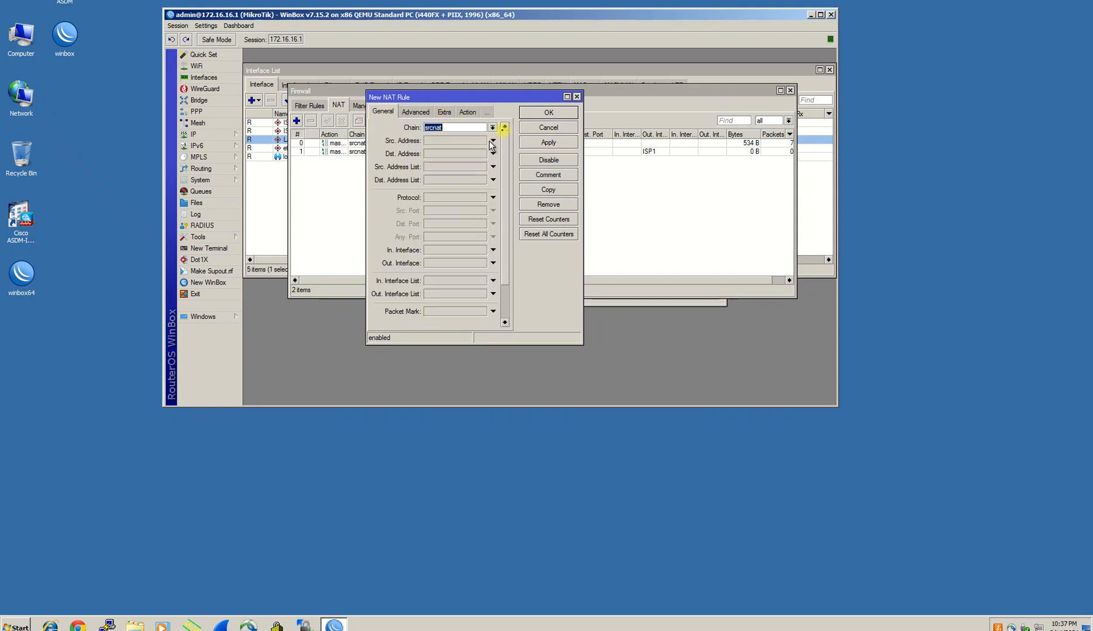
left_click(494, 262)
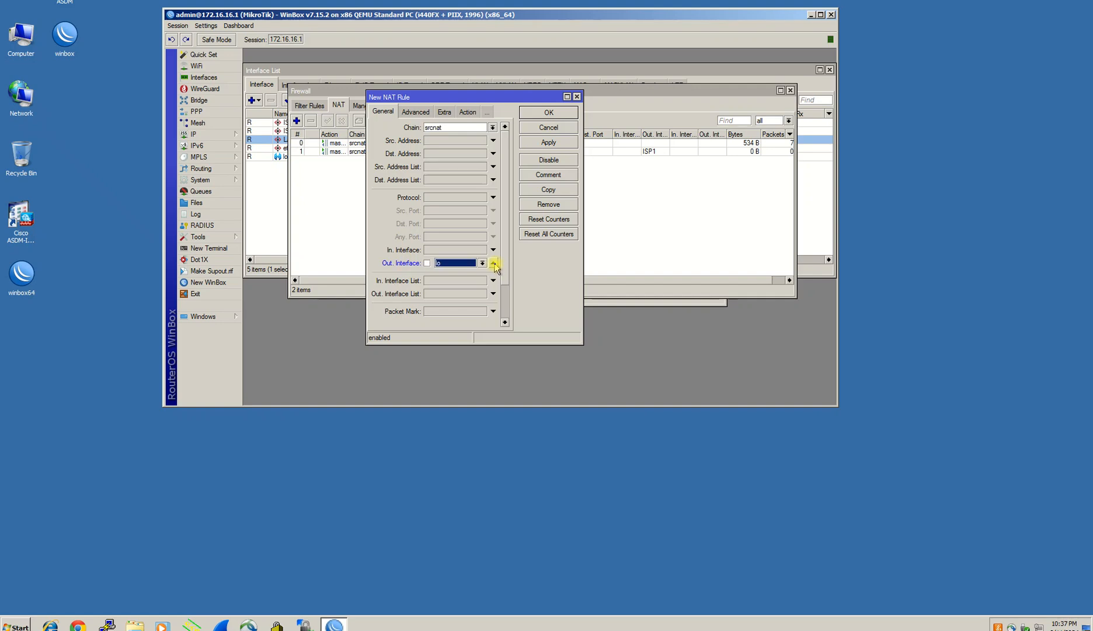
left_click(482, 263)
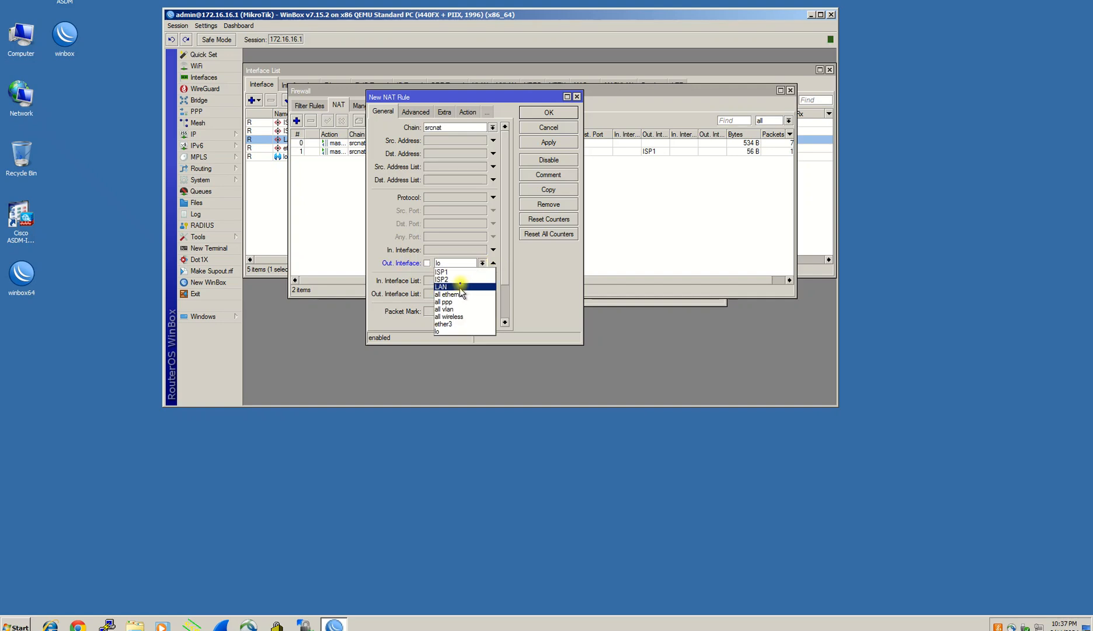
left_click(476, 257)
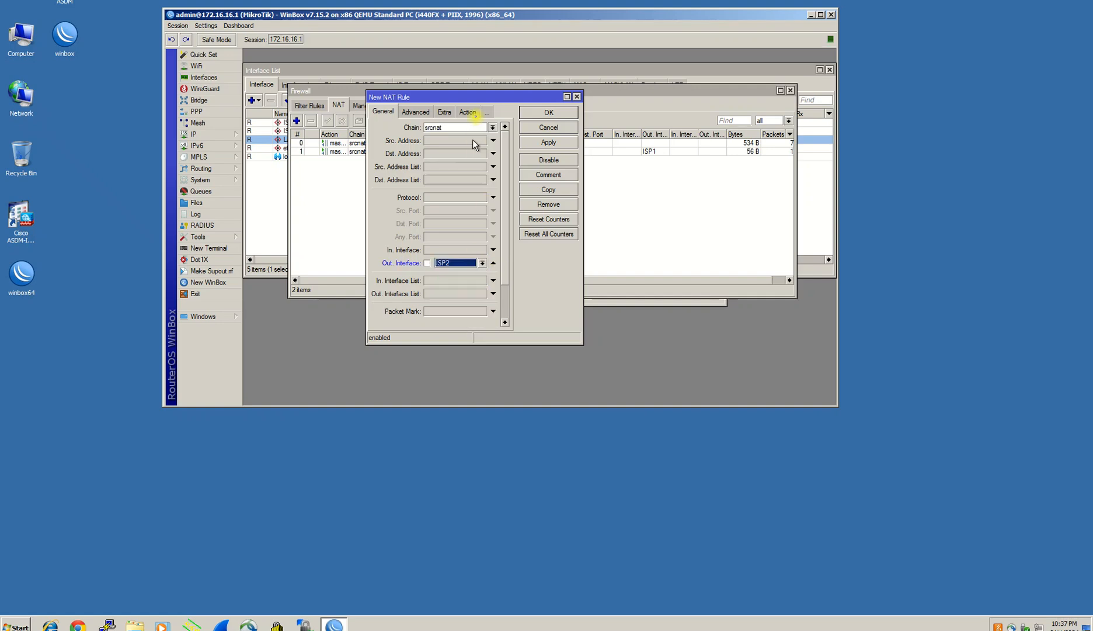
left_click(467, 112)
left_click(462, 128)
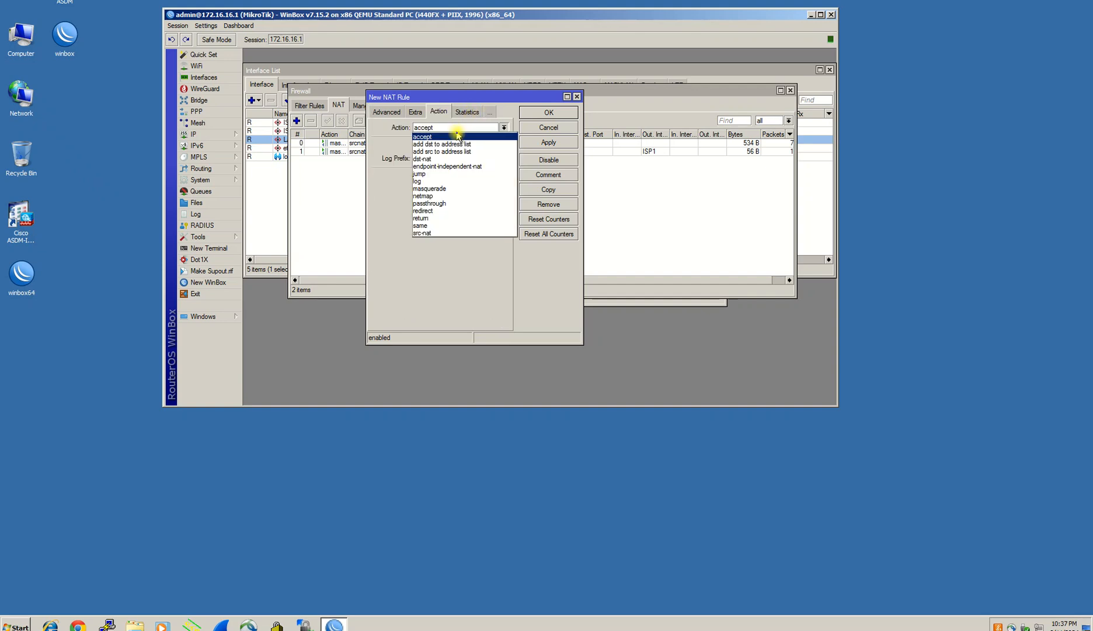
left_click(445, 188)
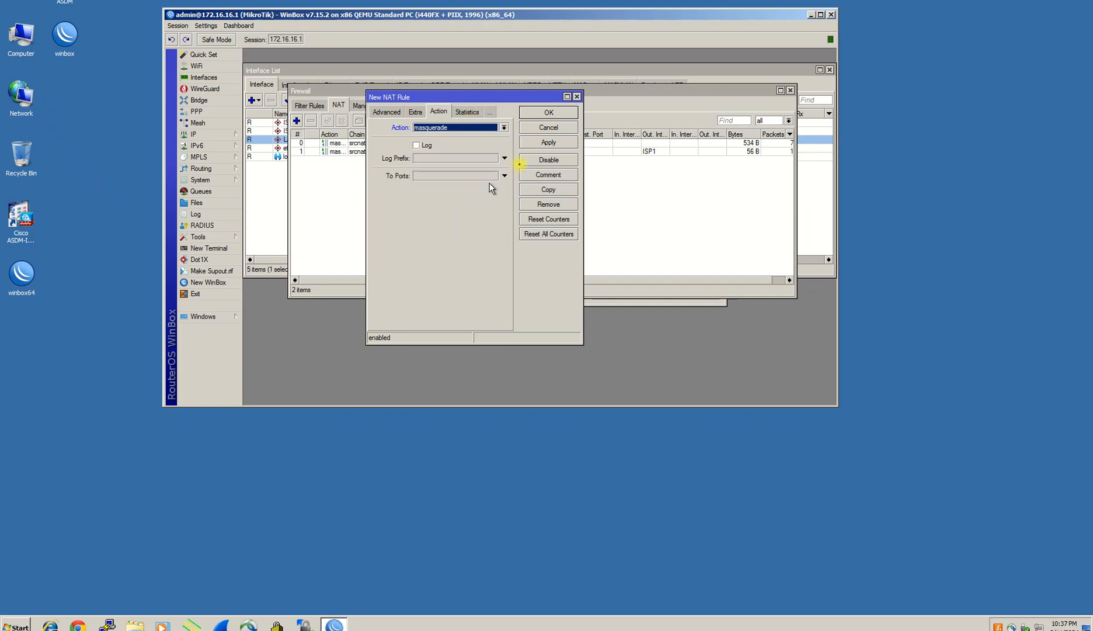
left_click(548, 144)
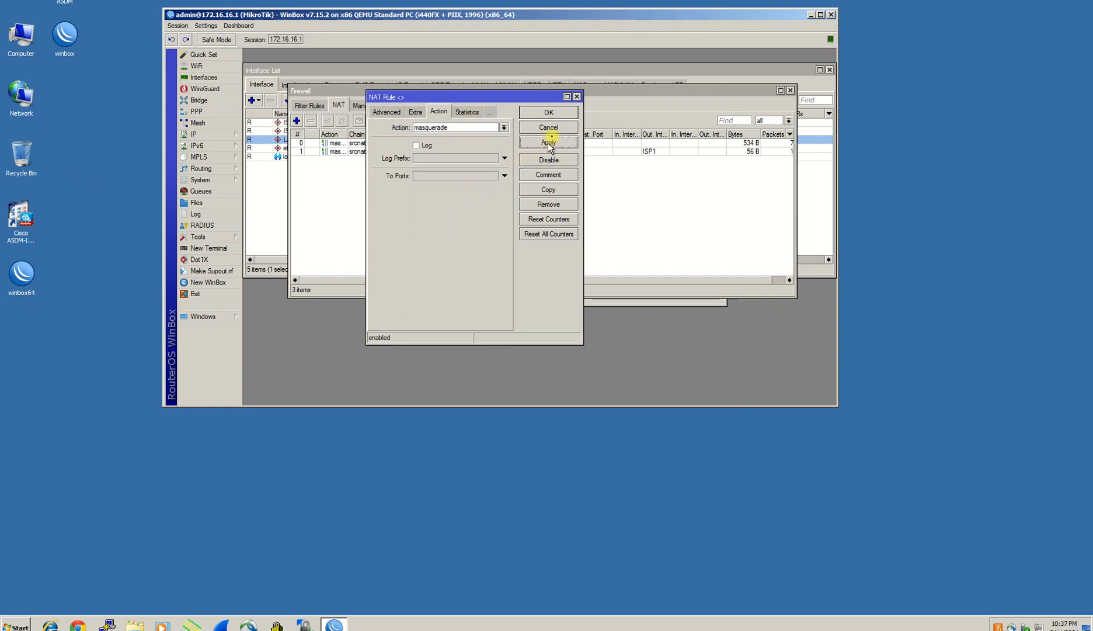
left_click(554, 112)
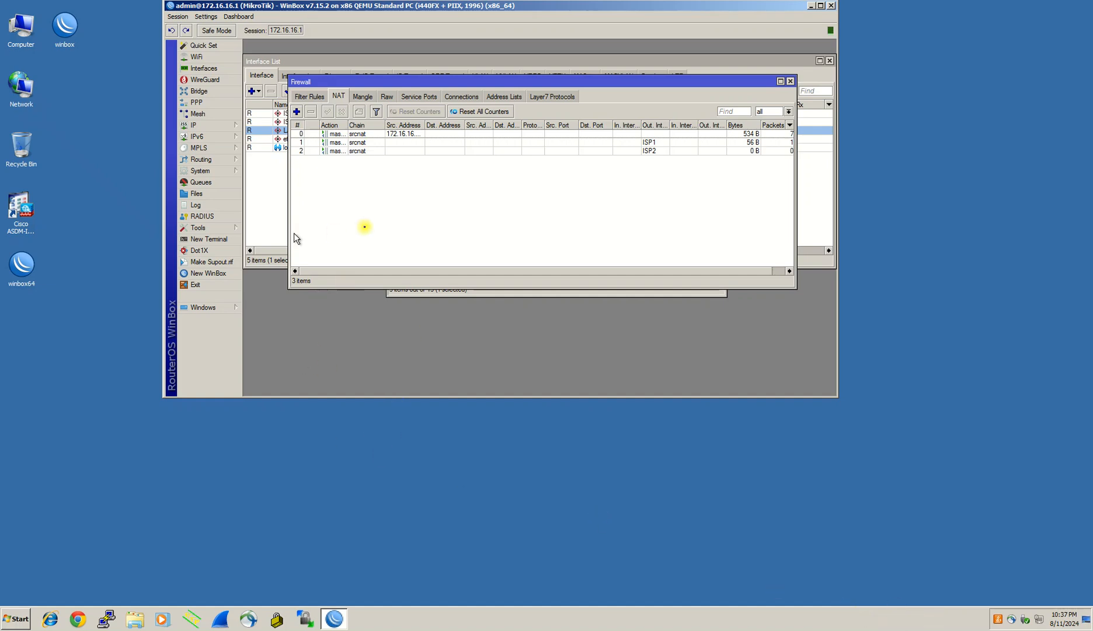
Step: Examine the settings of the existing LAN DHCP server dhcp1, then close them
left_click(216, 126)
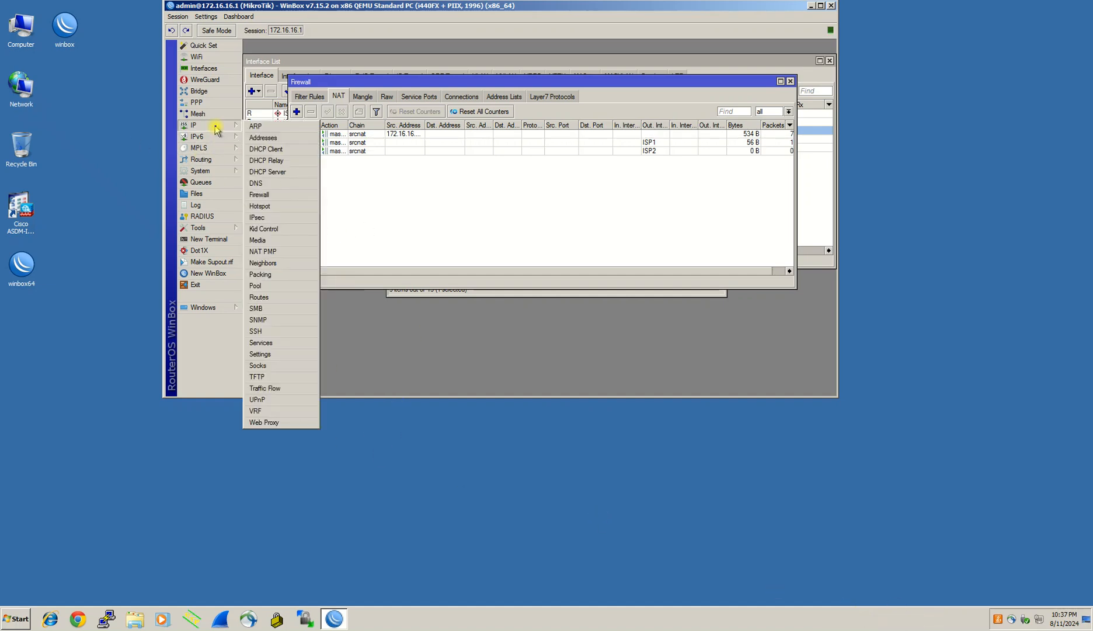
left_click(286, 172)
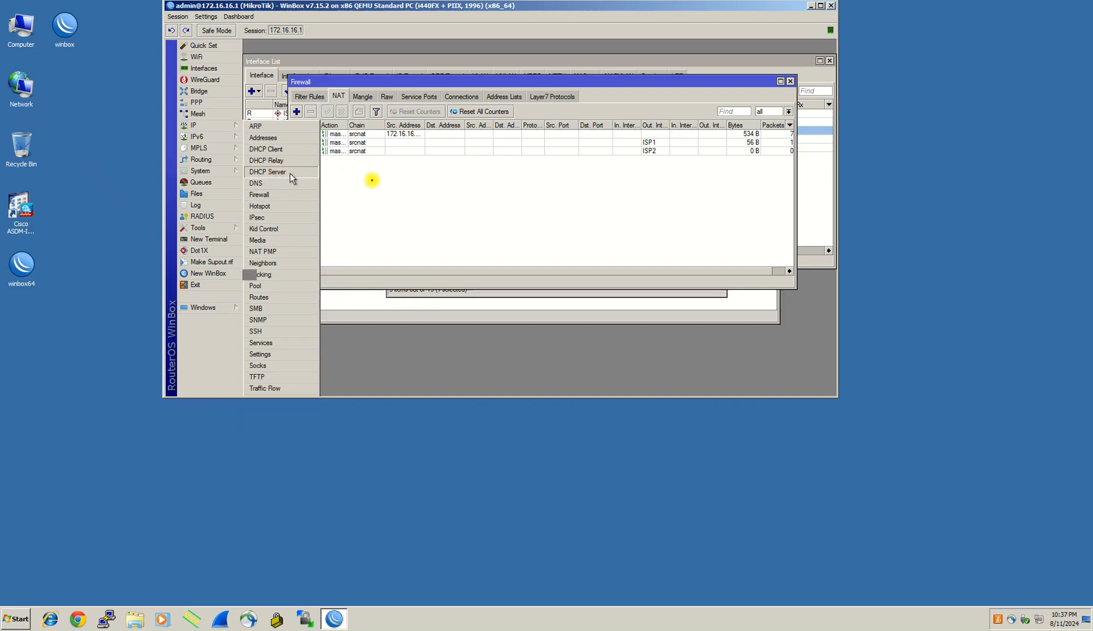
left_click(335, 169)
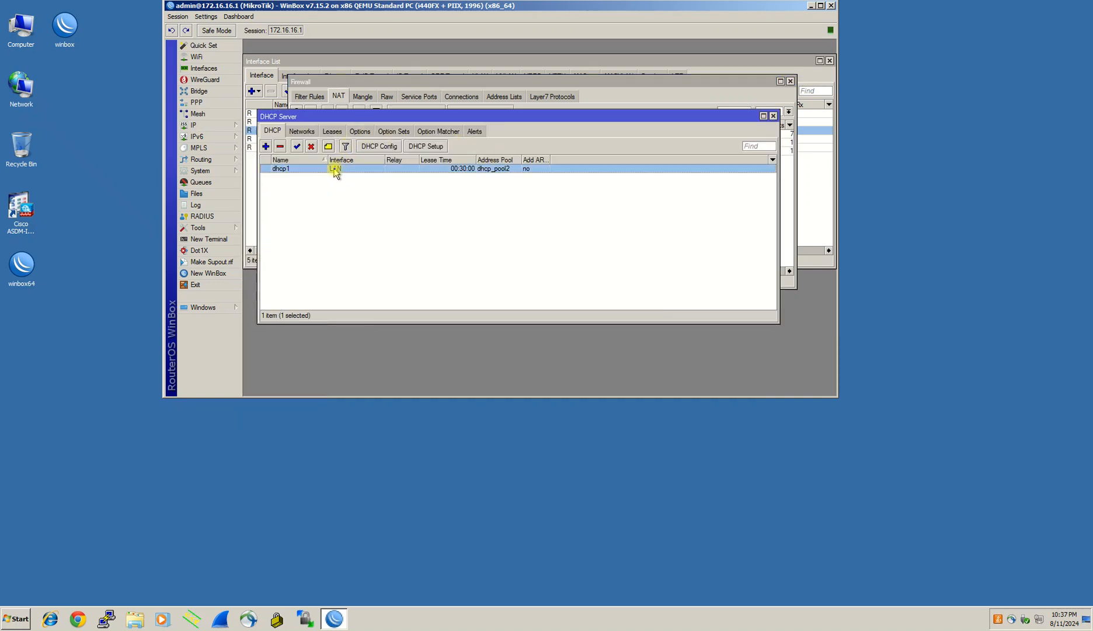
double_click(336, 168)
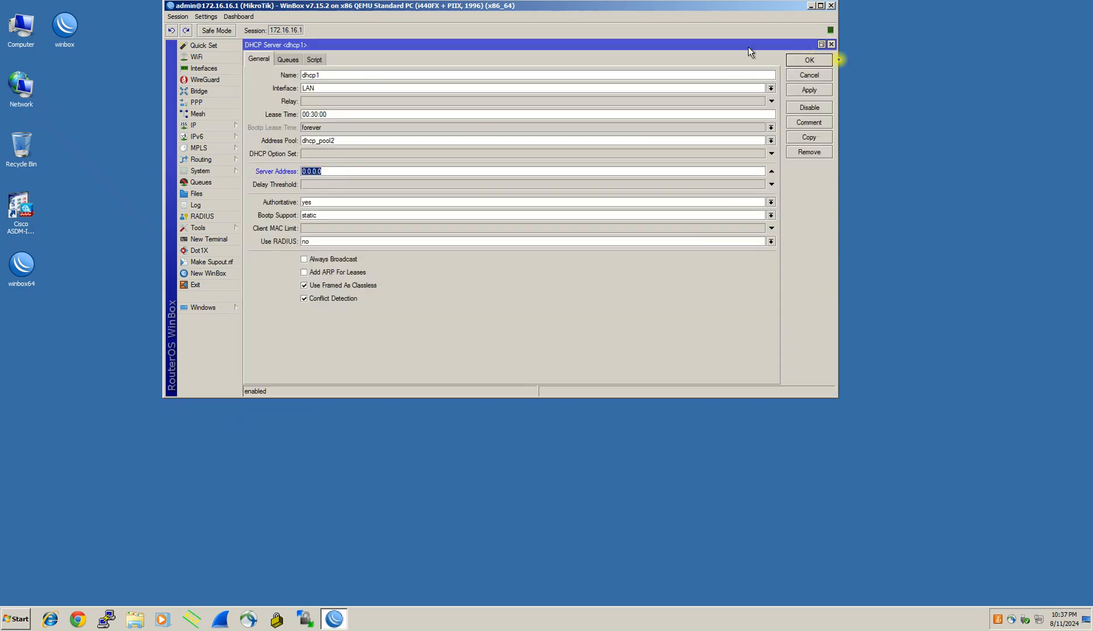
left_click(831, 44)
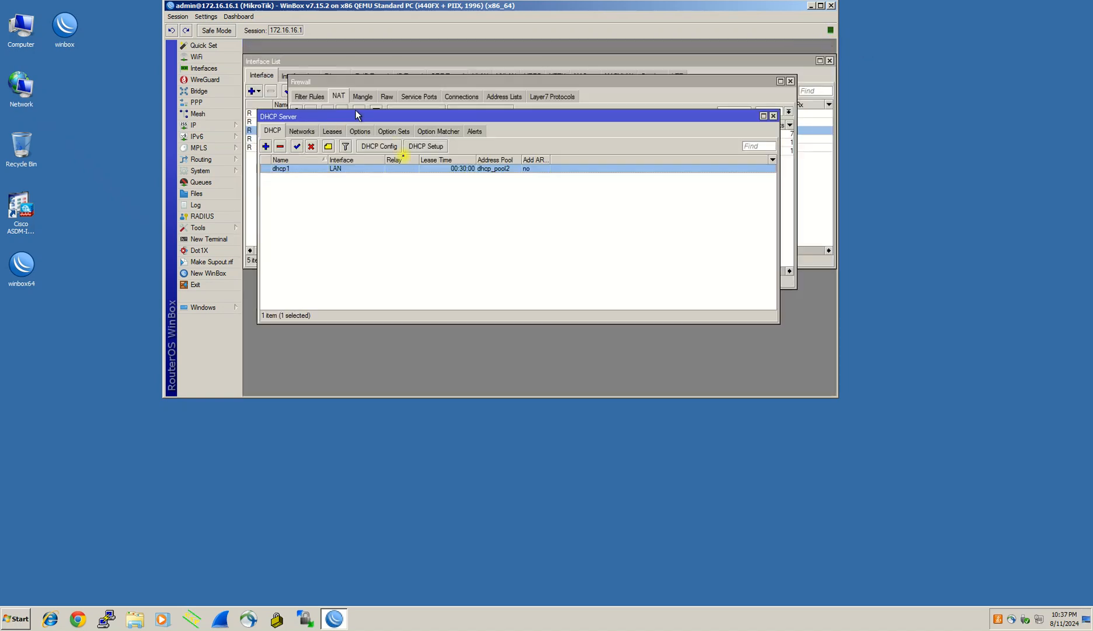
left_click(425, 146)
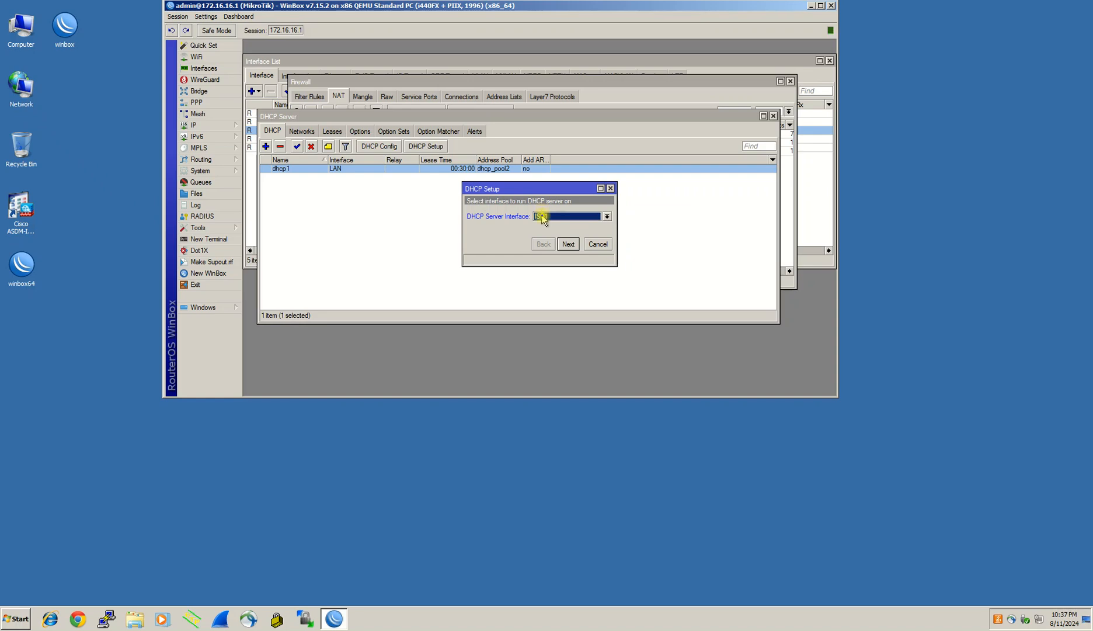
left_click(608, 216)
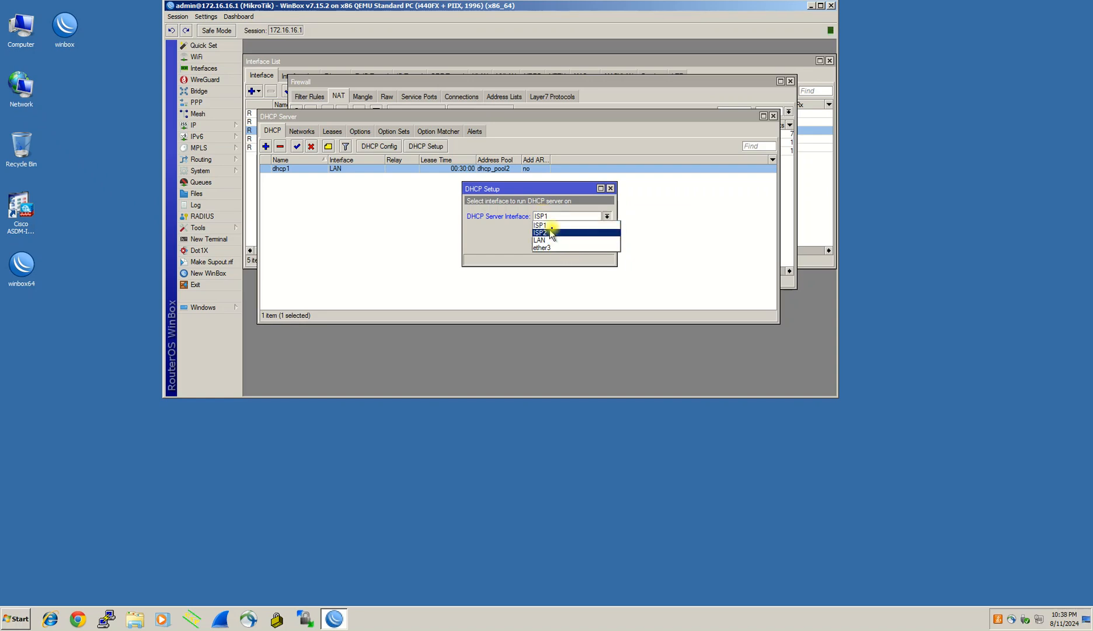
left_click(543, 248)
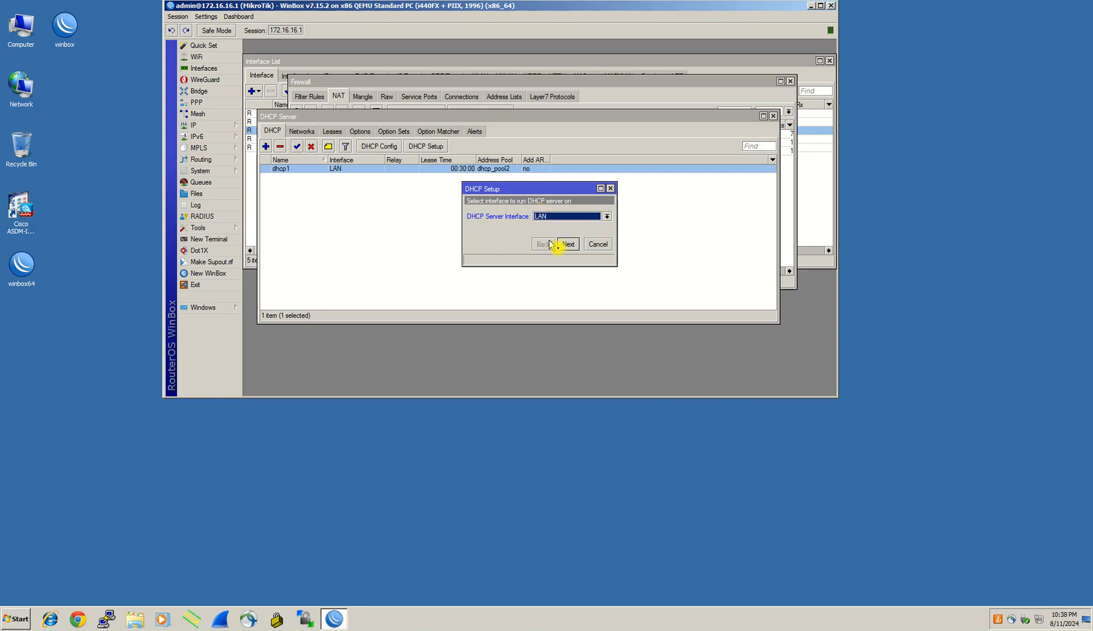
left_click(567, 245)
left_click(570, 244)
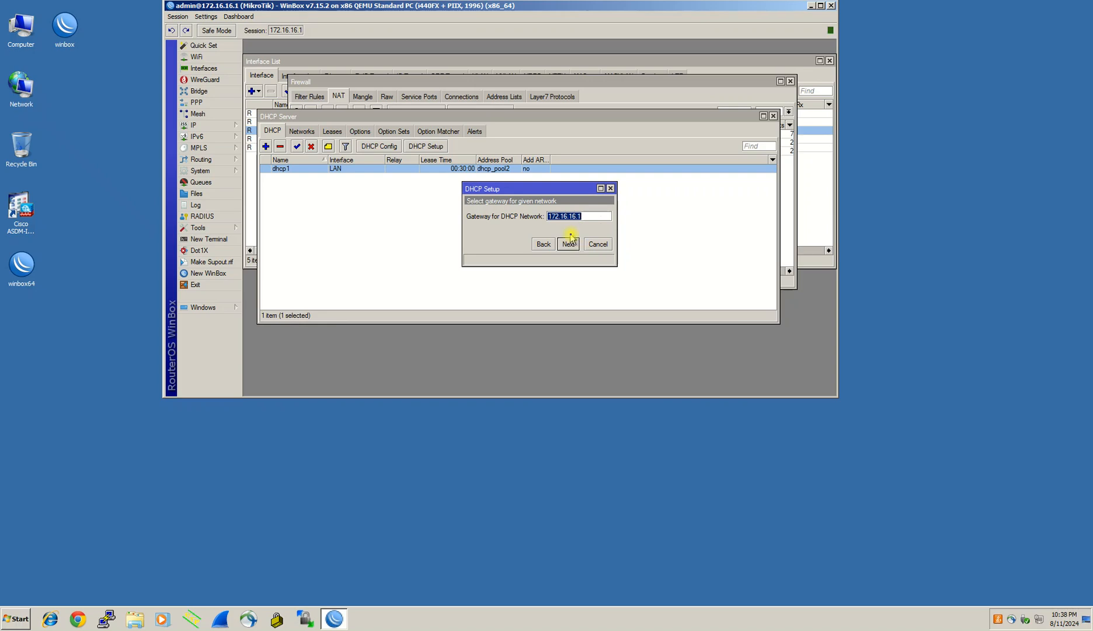
left_click(599, 246)
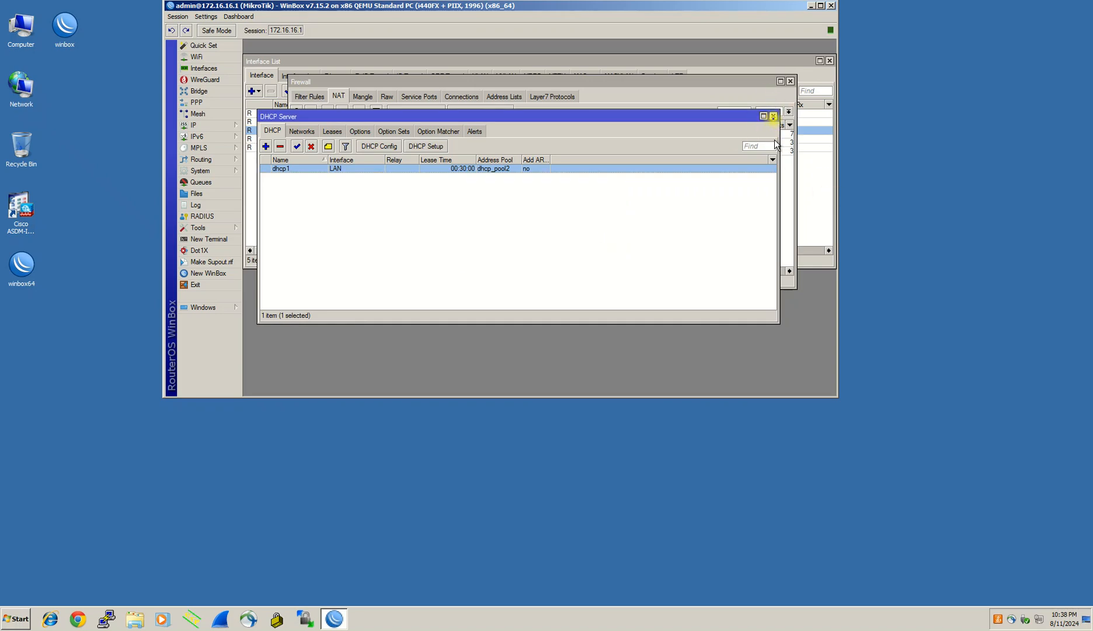
left_click(773, 116)
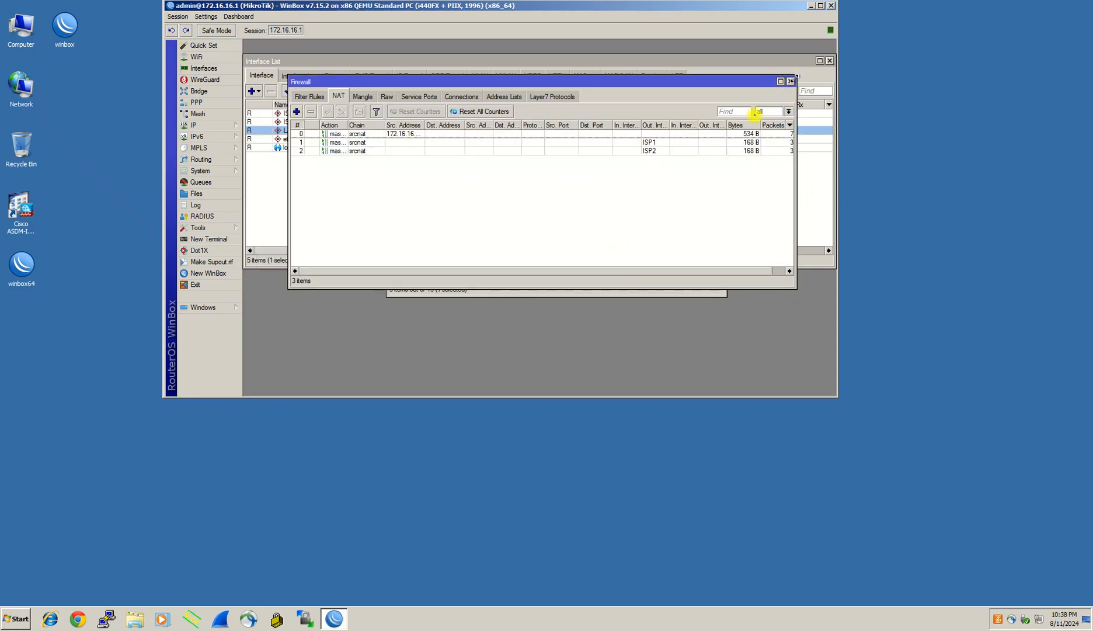
Step: Open a Windows Command Prompt and place its window over the firewall NAT rules window
left_click(996, 435)
left_click(3, 628)
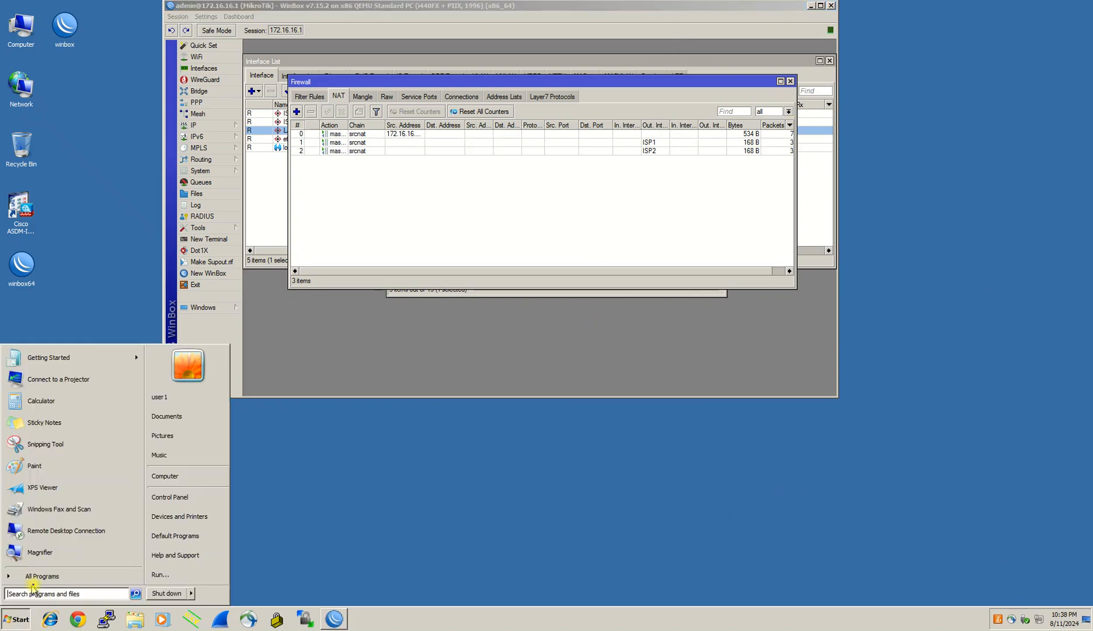
left_click(48, 594)
type("cmd")
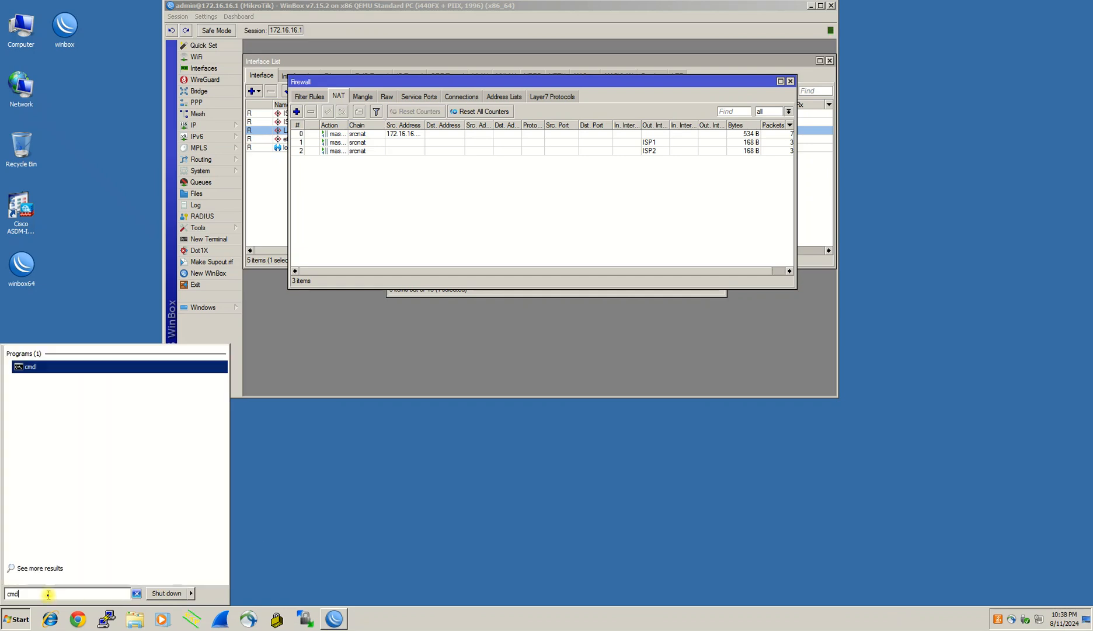
key("Return")
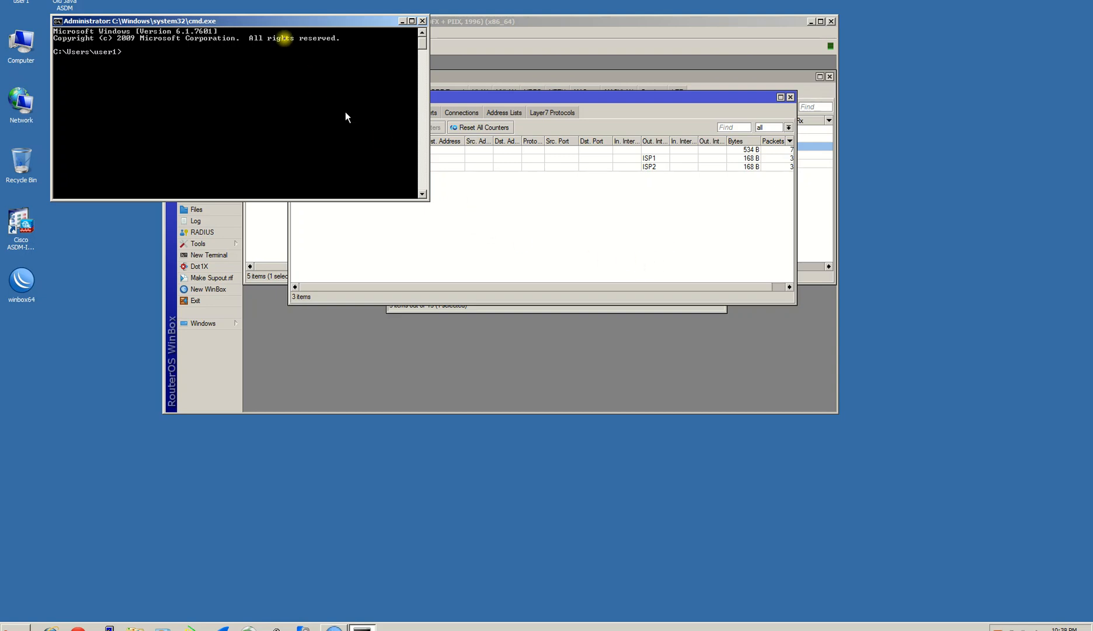
left_click_drag(286, 22, 606, 151)
Step: Run ipconfig /all and examine the Ethernet adapter's IP address, gateway, DHCP server and DNS servers
type("ipconfig /all")
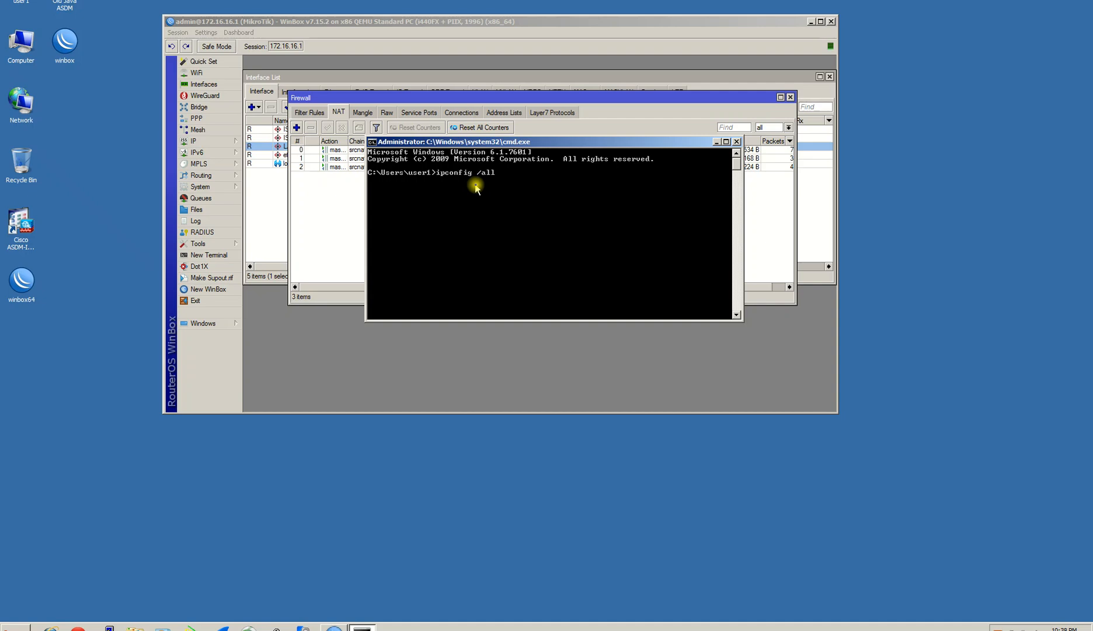
key("Return")
scroll(606, 268, "up", 2)
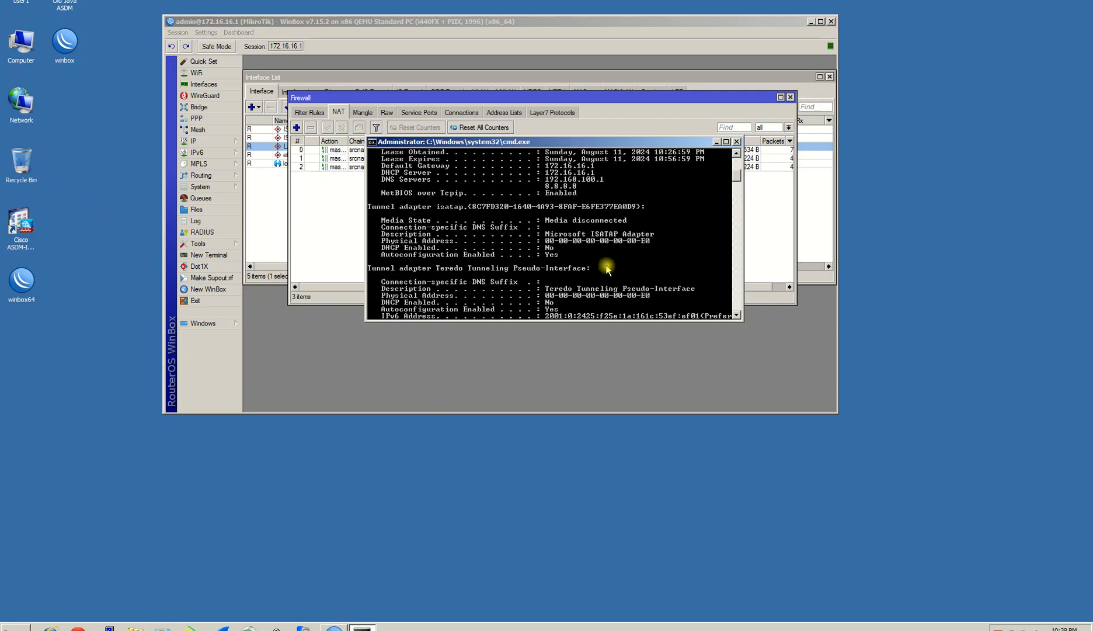
scroll(606, 269, "up", 4)
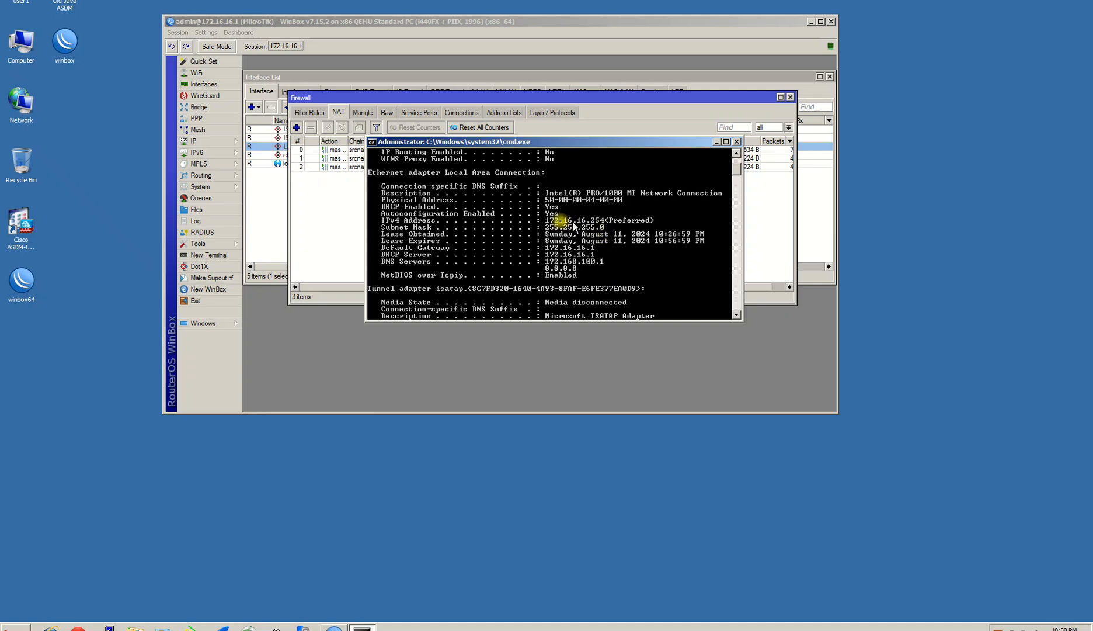
scroll(527, 258, "down", 9)
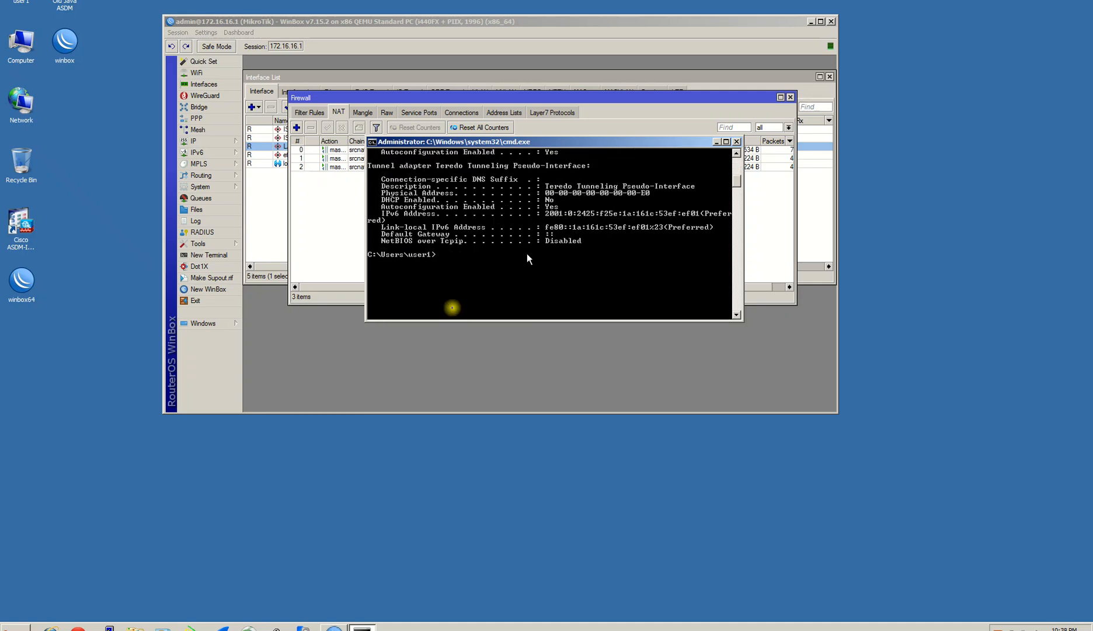
scroll(527, 254, "down", 3)
Step: Ping google.com from the Command Prompt to test internet access, then stop the ping
scroll(468, 242, "up", 1)
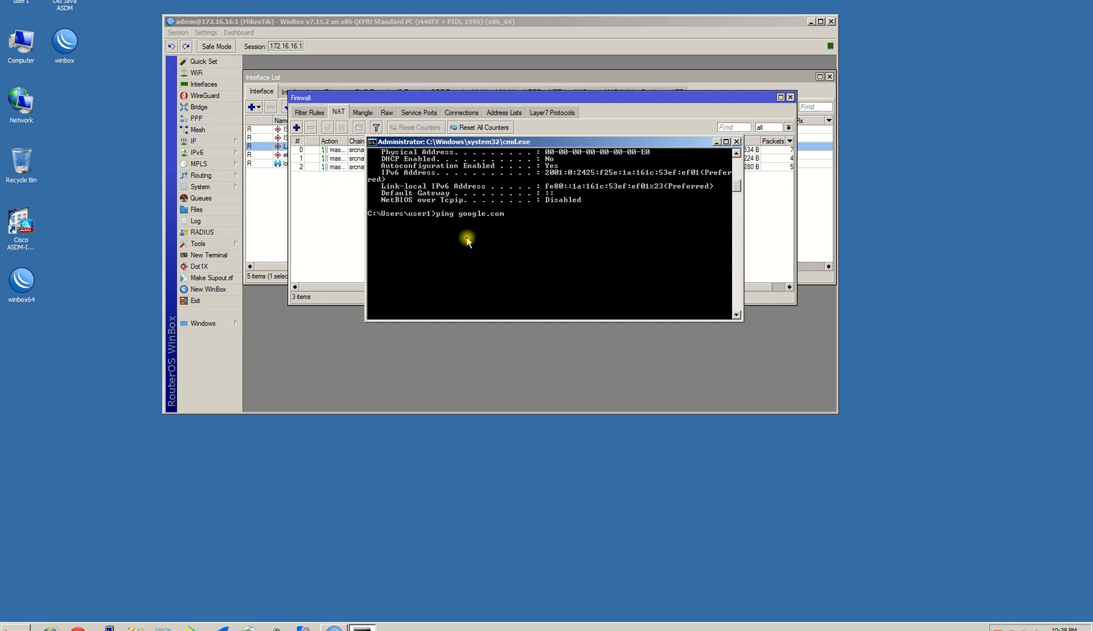
key("Return")
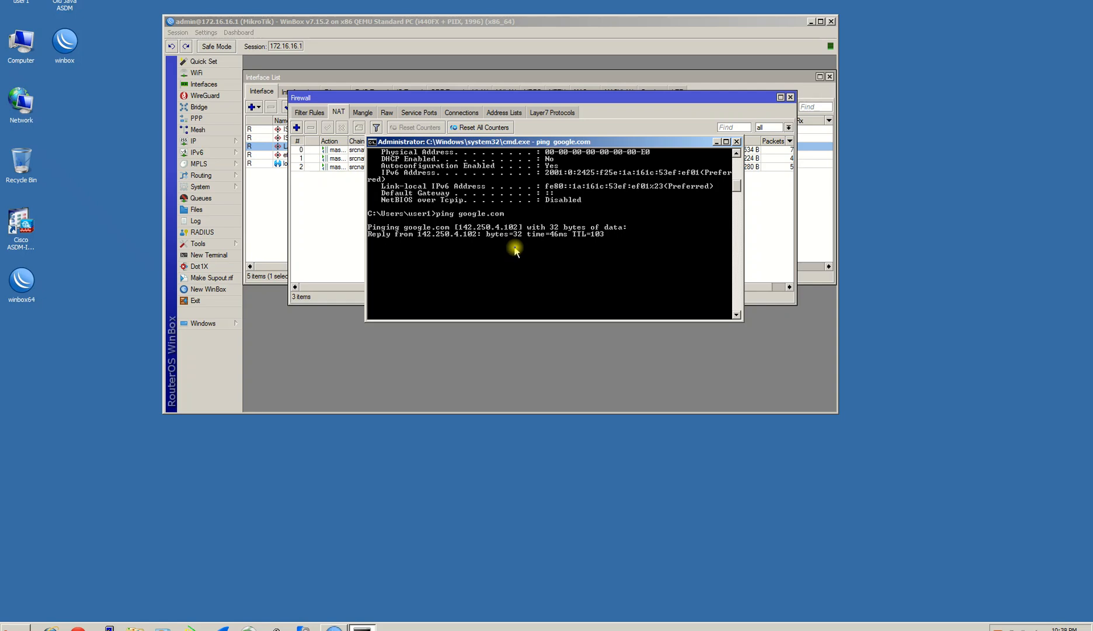
key("ctrl+c")
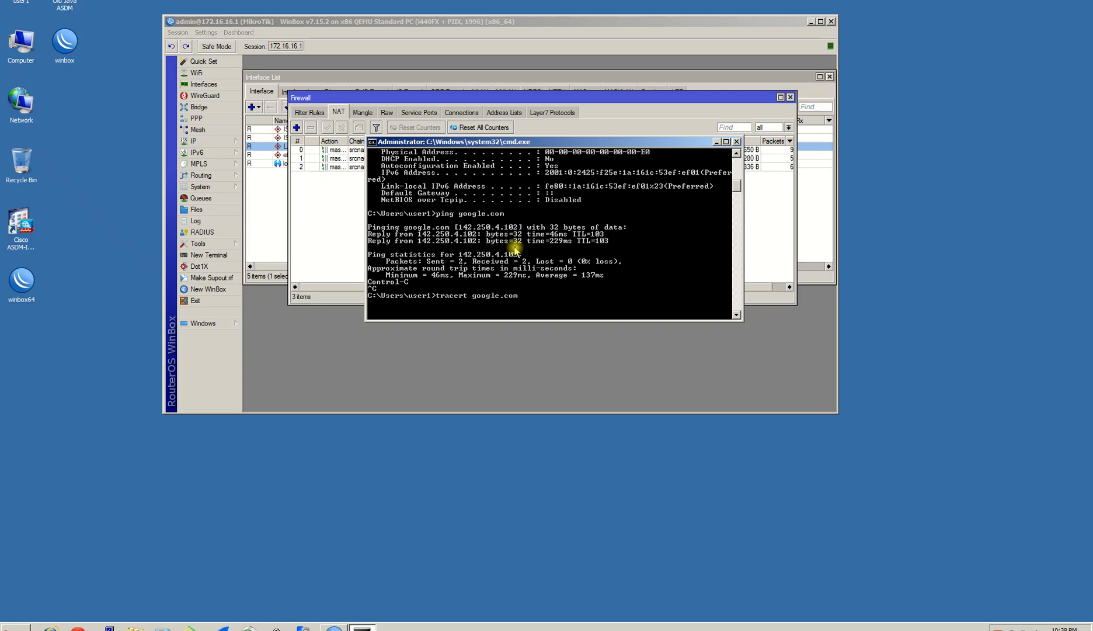
Step: Run tracert google.com, check the default gateways in WinBox's route list, and return to the Command Prompt trace
key("Return")
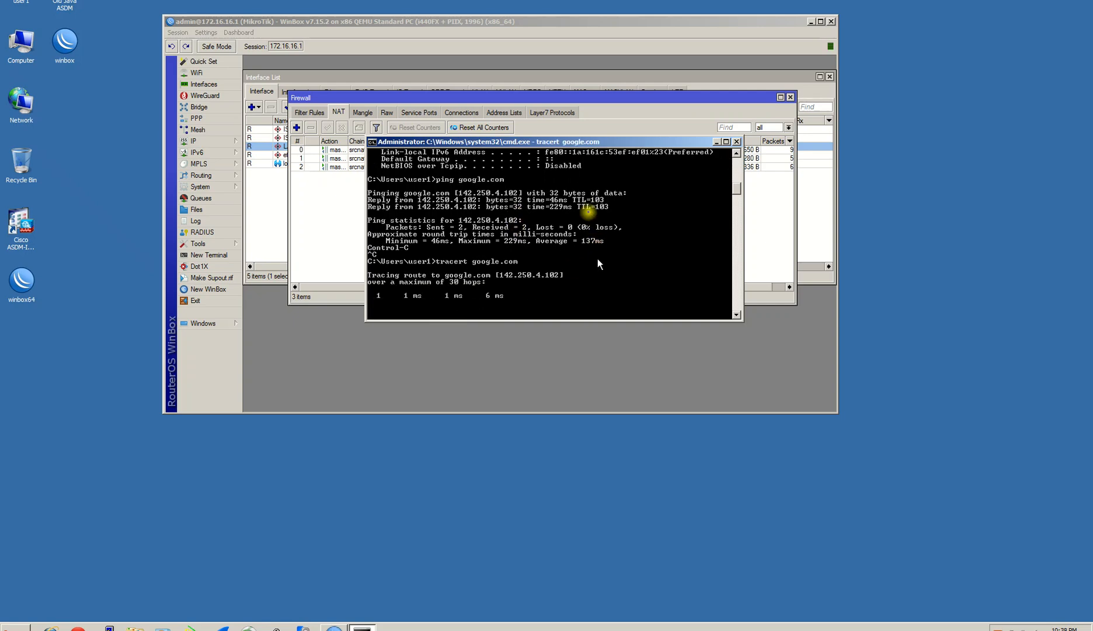
scroll(588, 202, "down", 1)
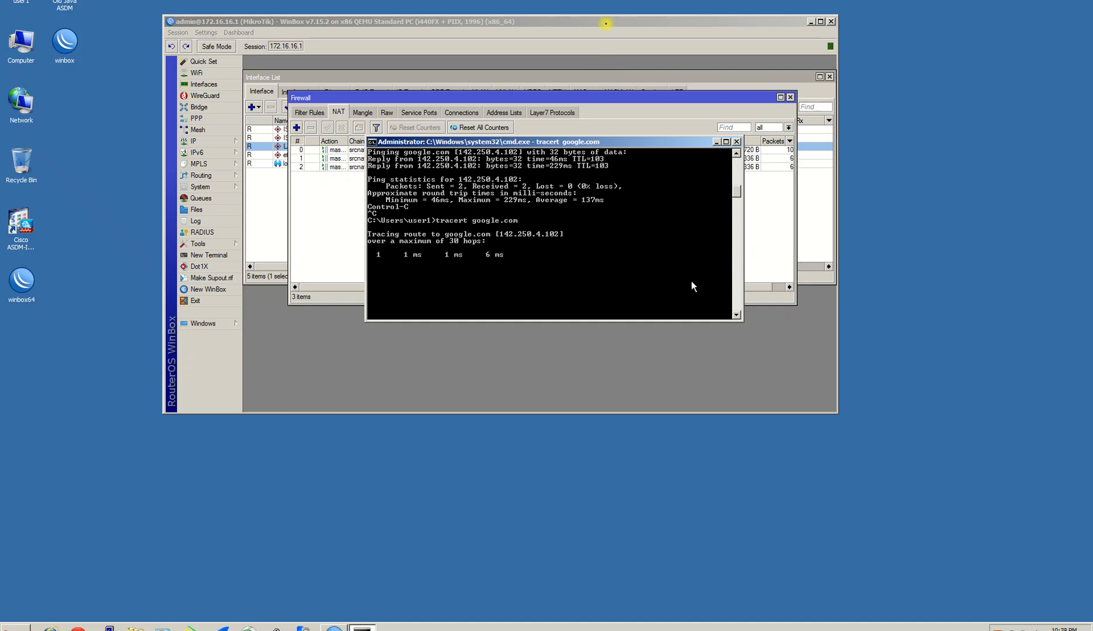
left_click_drag(614, 23, 587, 20)
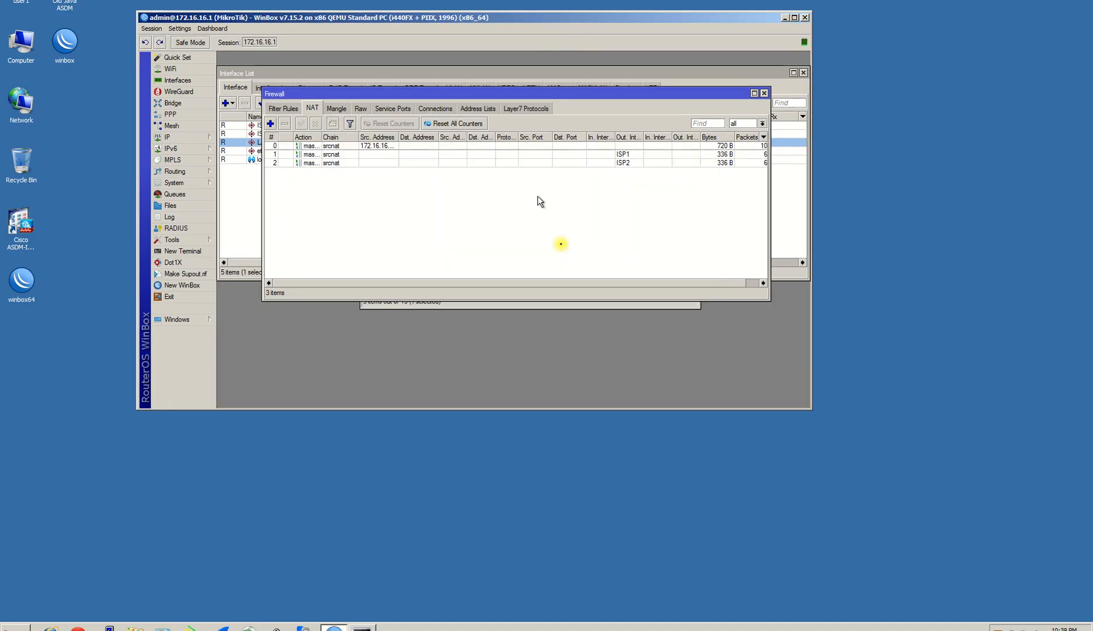
left_click(517, 305)
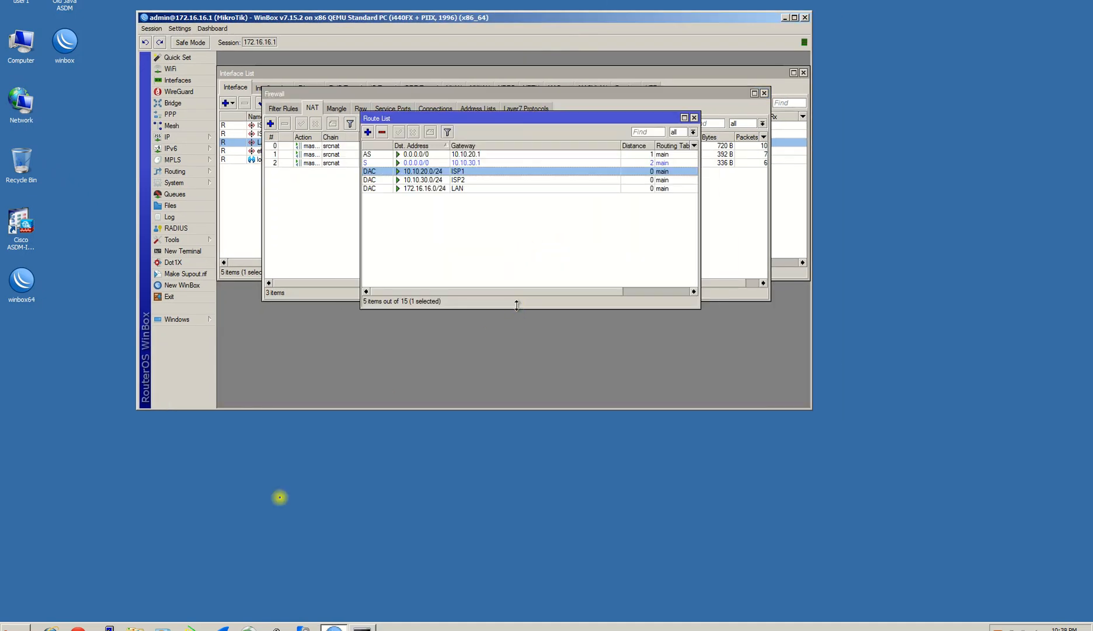
left_click(353, 621)
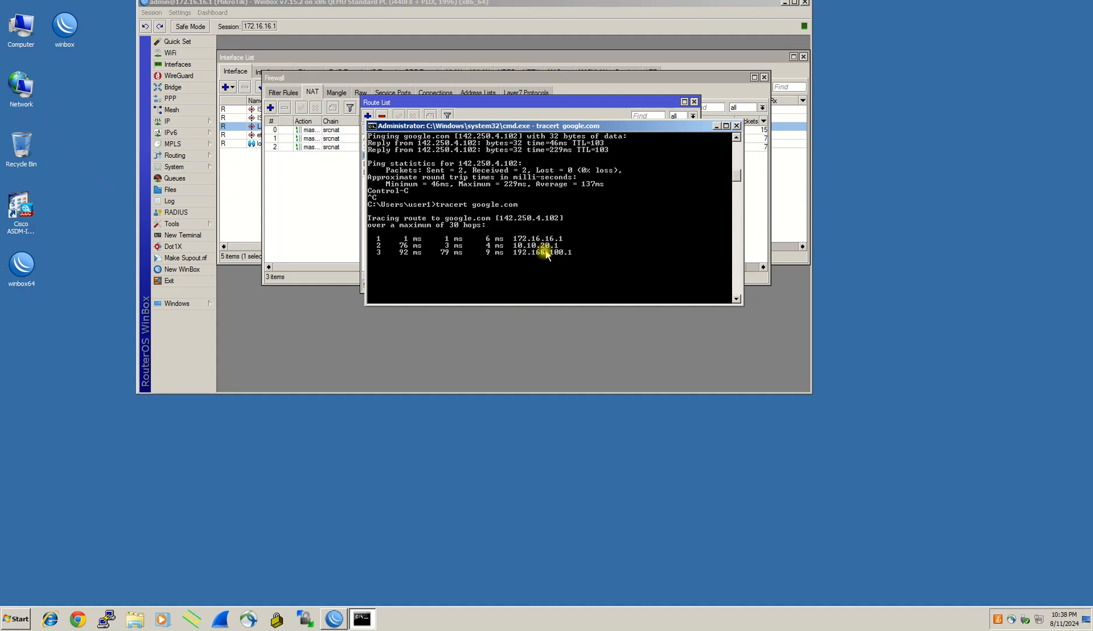
Step: Switch to WinBox's interface list and open the IP address list, placing it below the interfaces for comparison
left_click(229, 152)
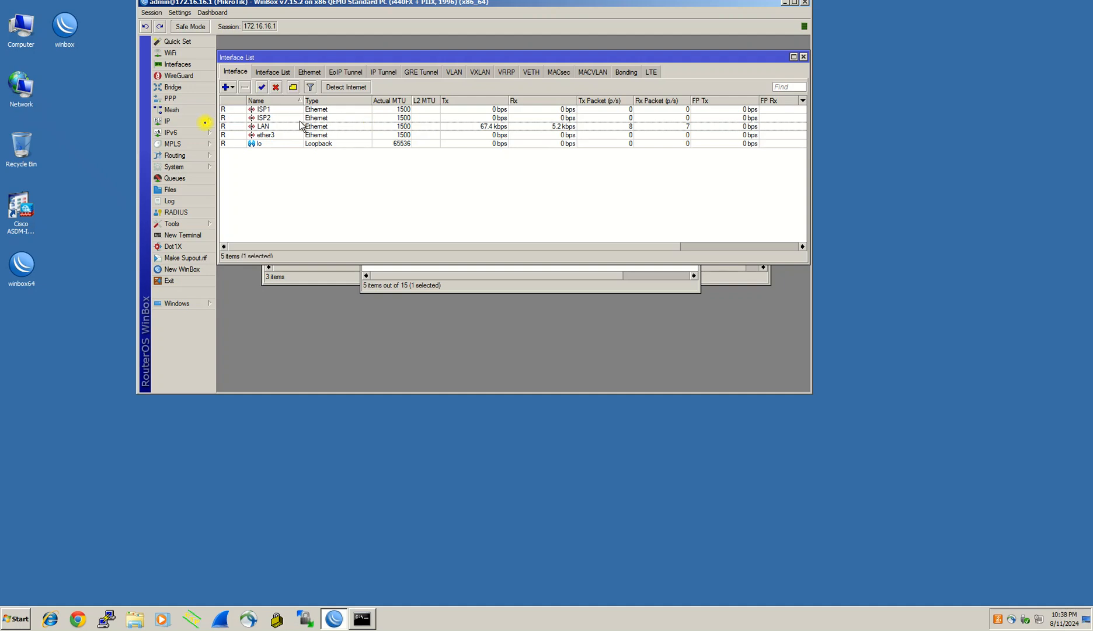
left_click(275, 118)
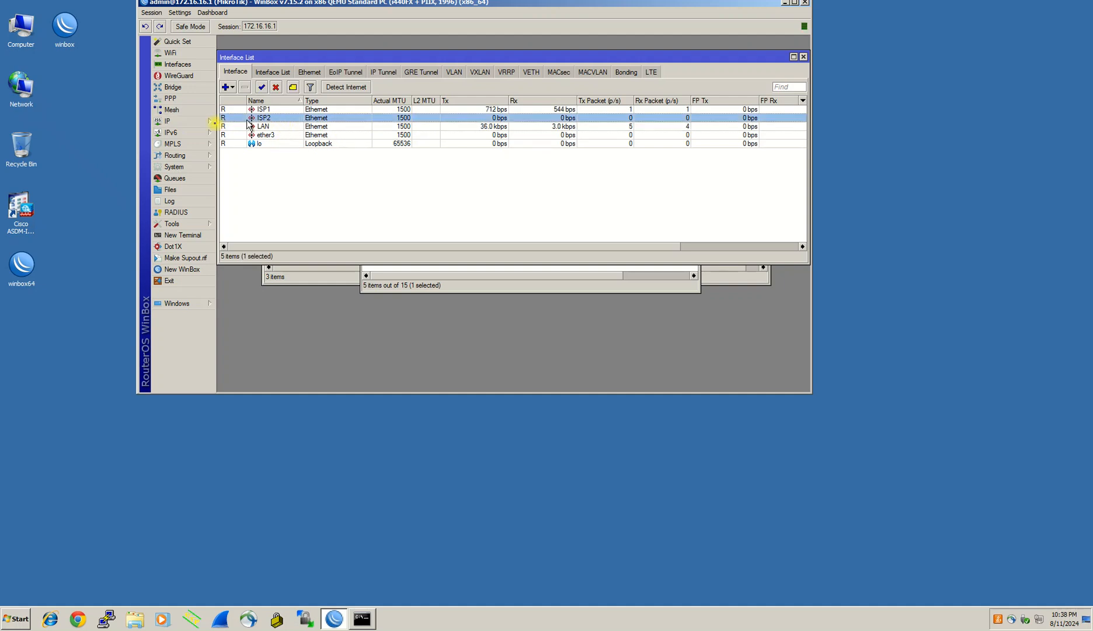
left_click(175, 121)
left_click(245, 134)
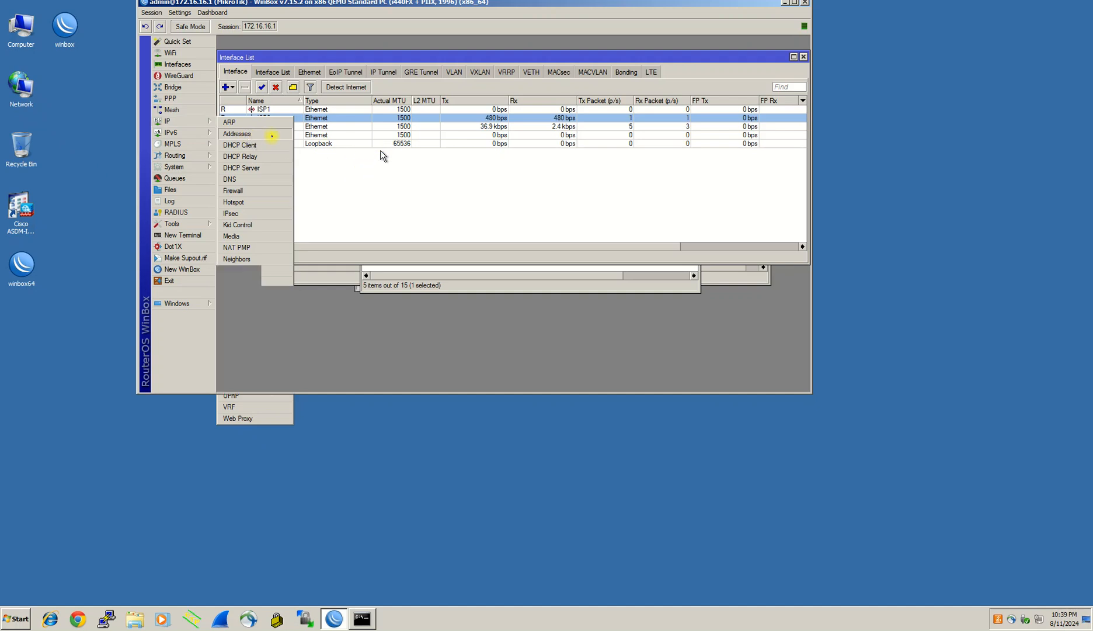
left_click_drag(483, 123, 394, 211)
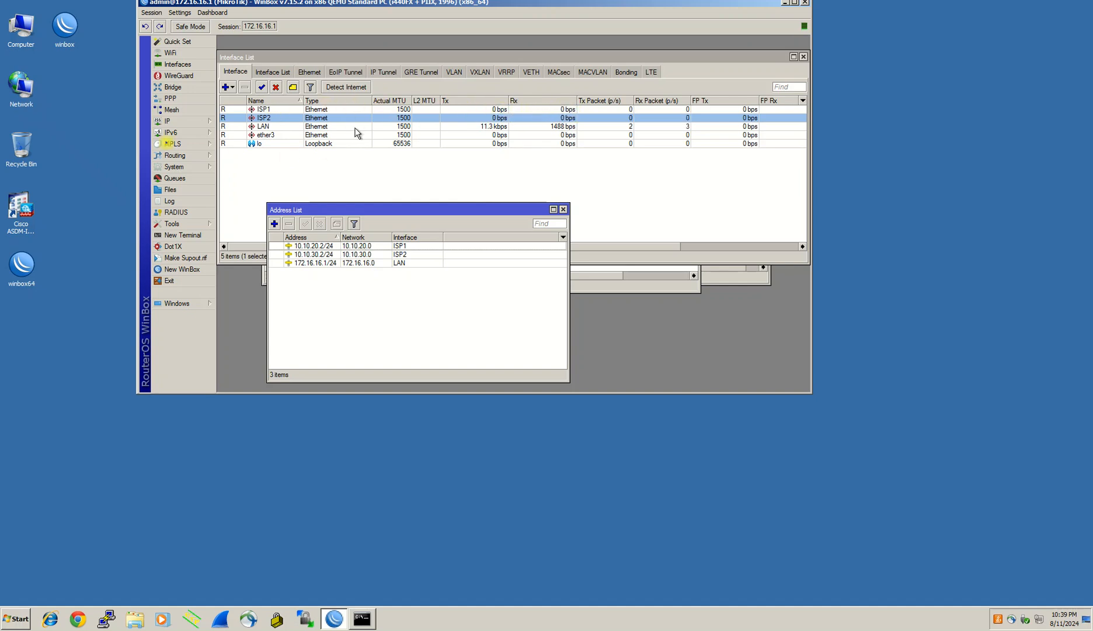
Step: Review the route list and close it, then compare the ISP1 interface with the address list
left_click(192, 123)
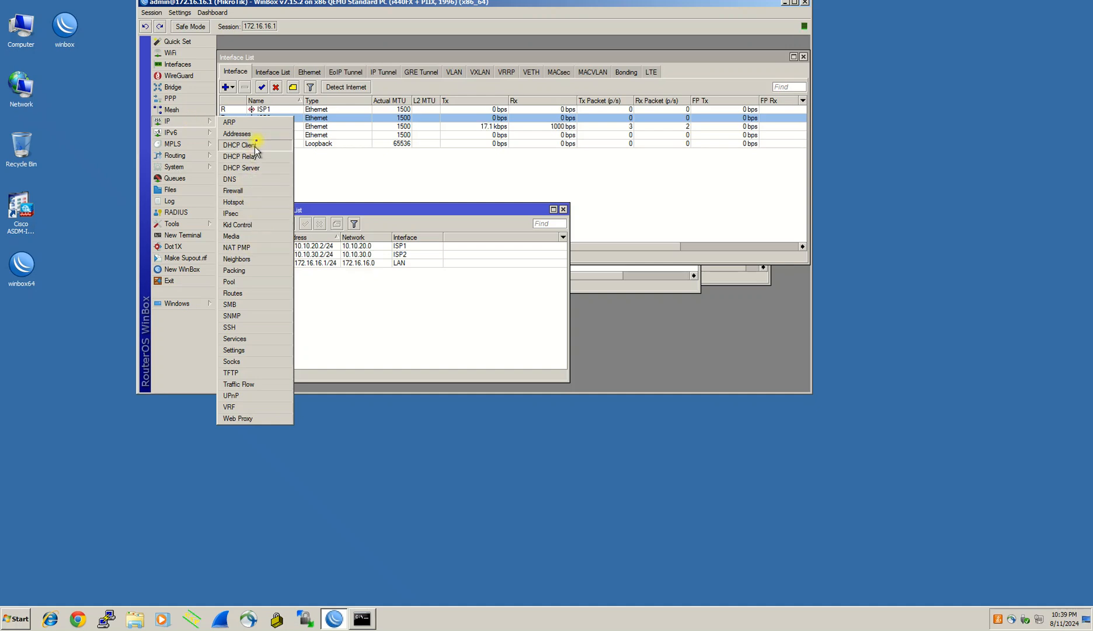
left_click(238, 292)
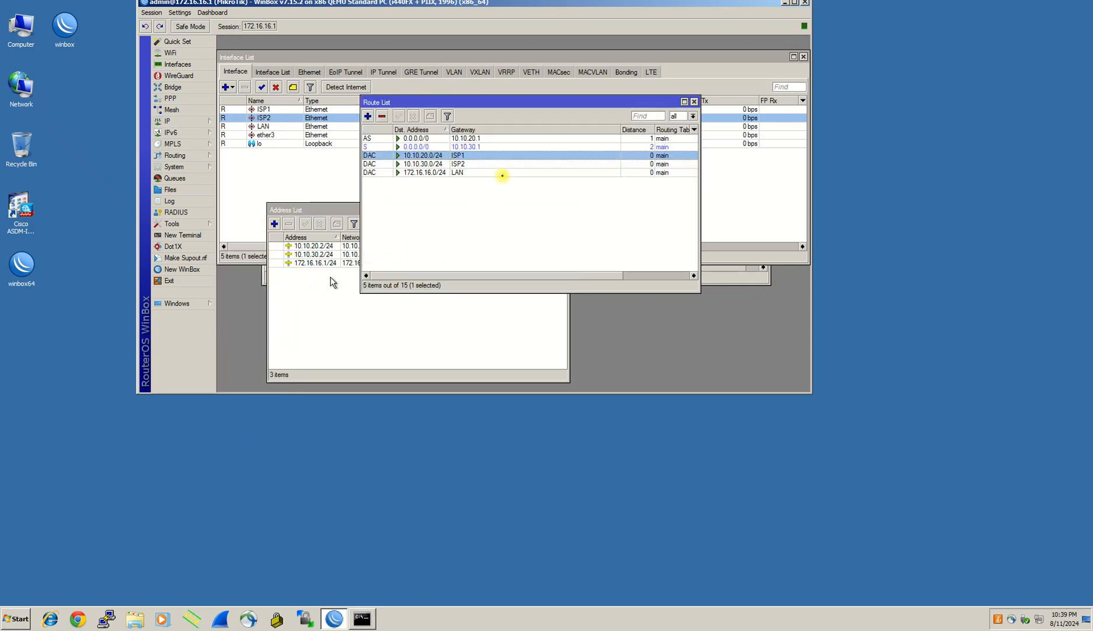
left_click(694, 102)
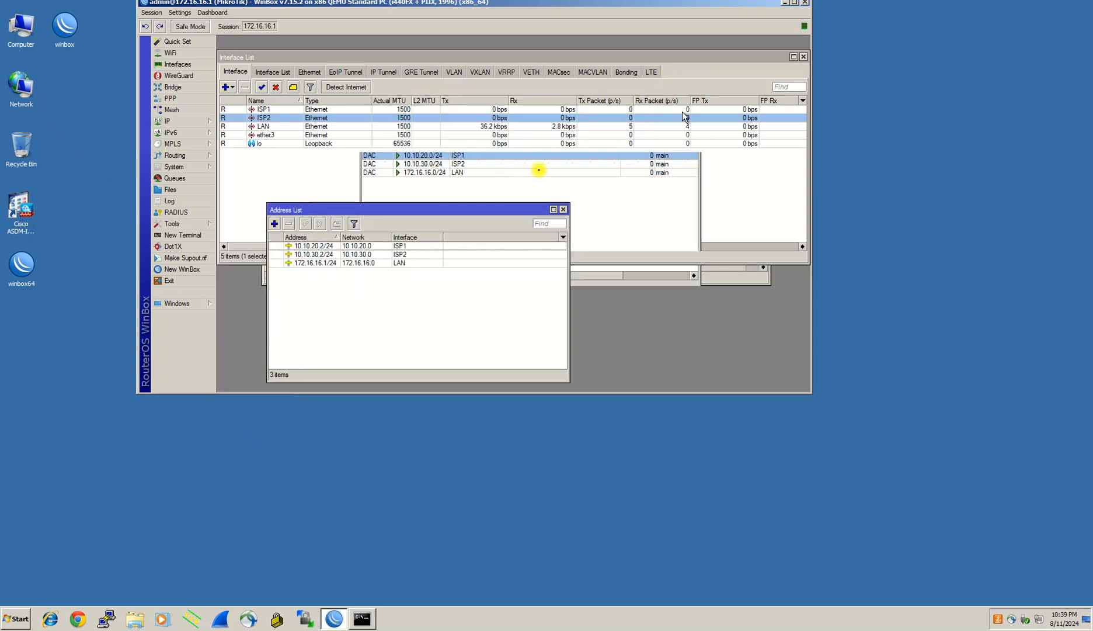
left_click(263, 109)
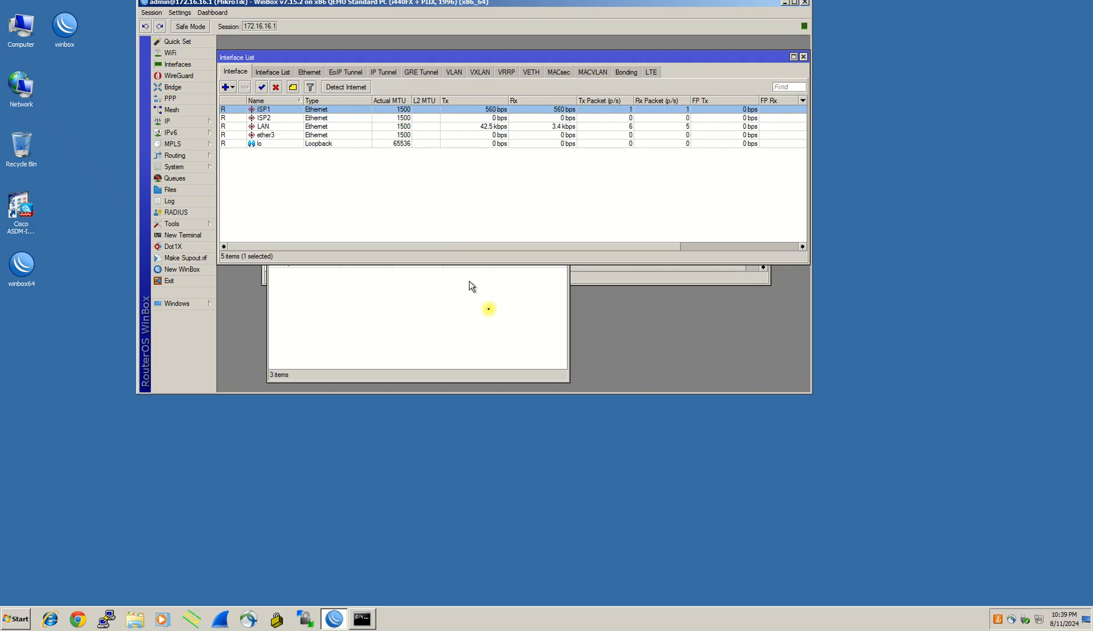
left_click(490, 311)
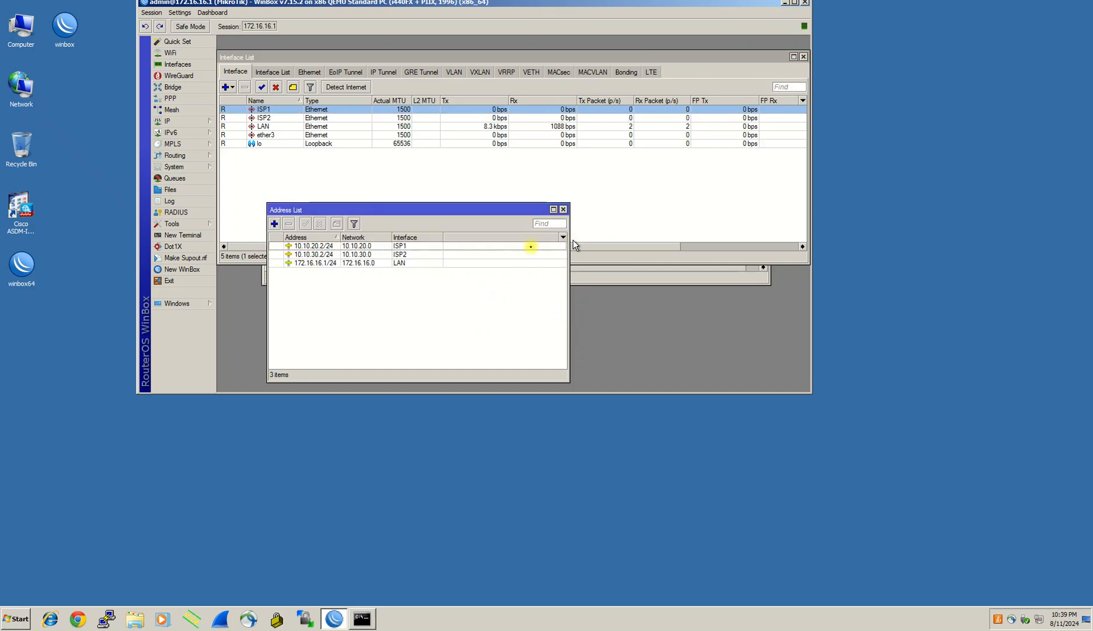
Step: Return to the Command Prompt, stop the running trace and ping google.com again
left_click(361, 619)
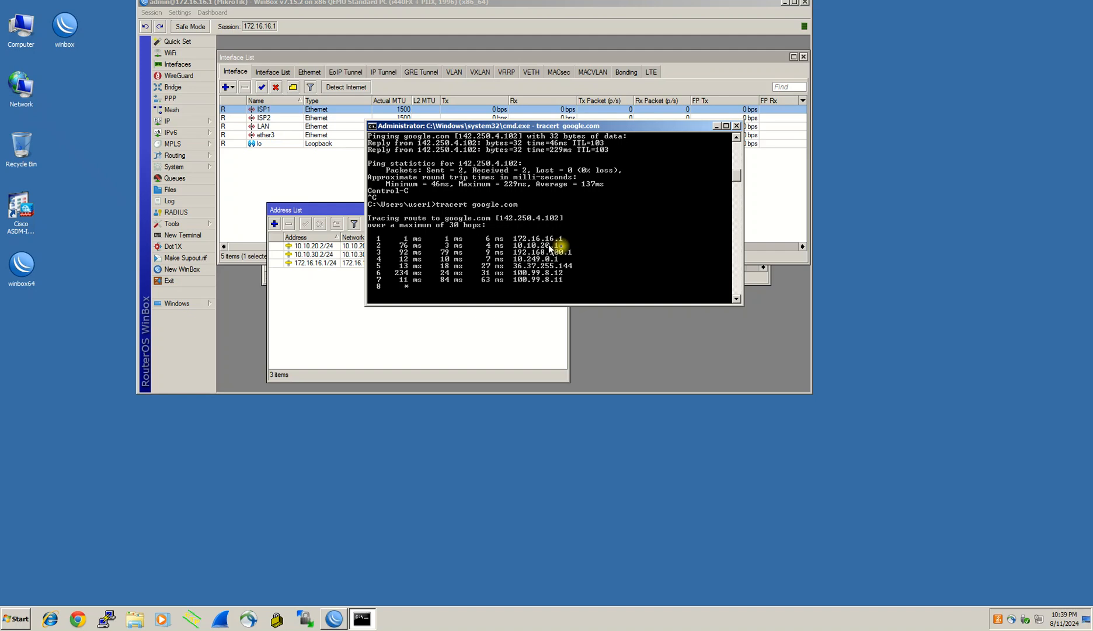
key("ctrl+c")
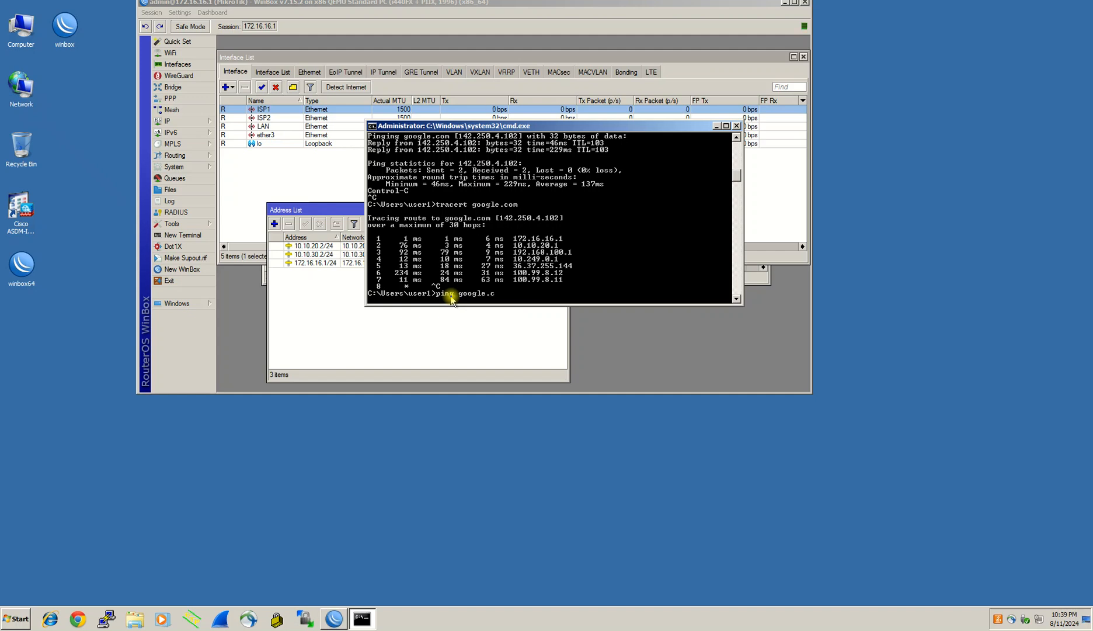
key("Return")
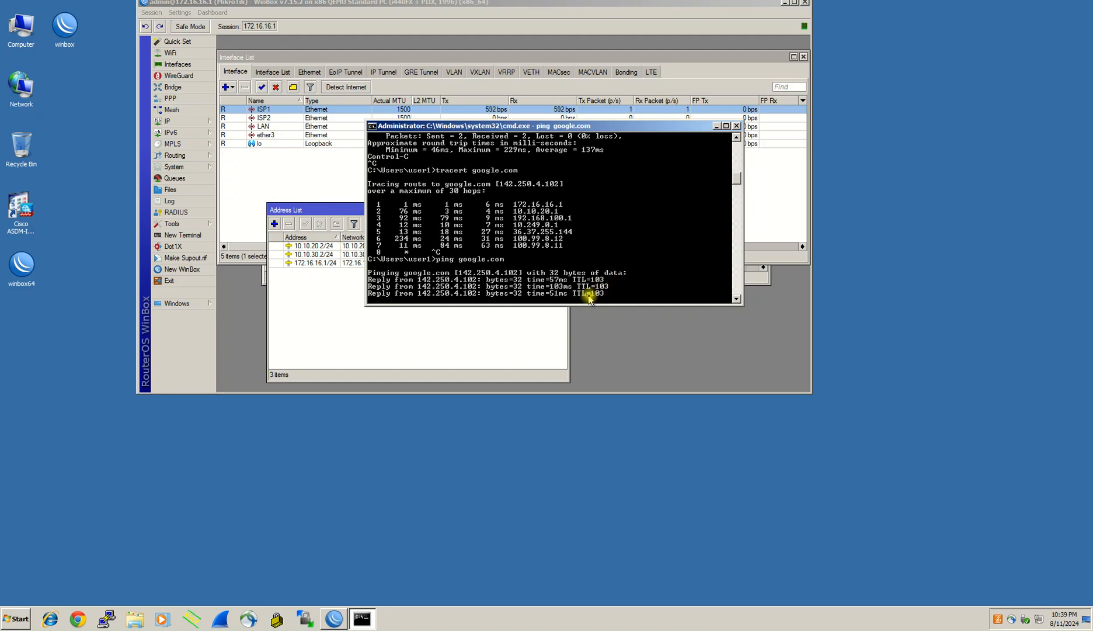
Step: Return to WinBox and disable the ISP1 interface to simulate a failure of the primary connection
left_click(294, 111)
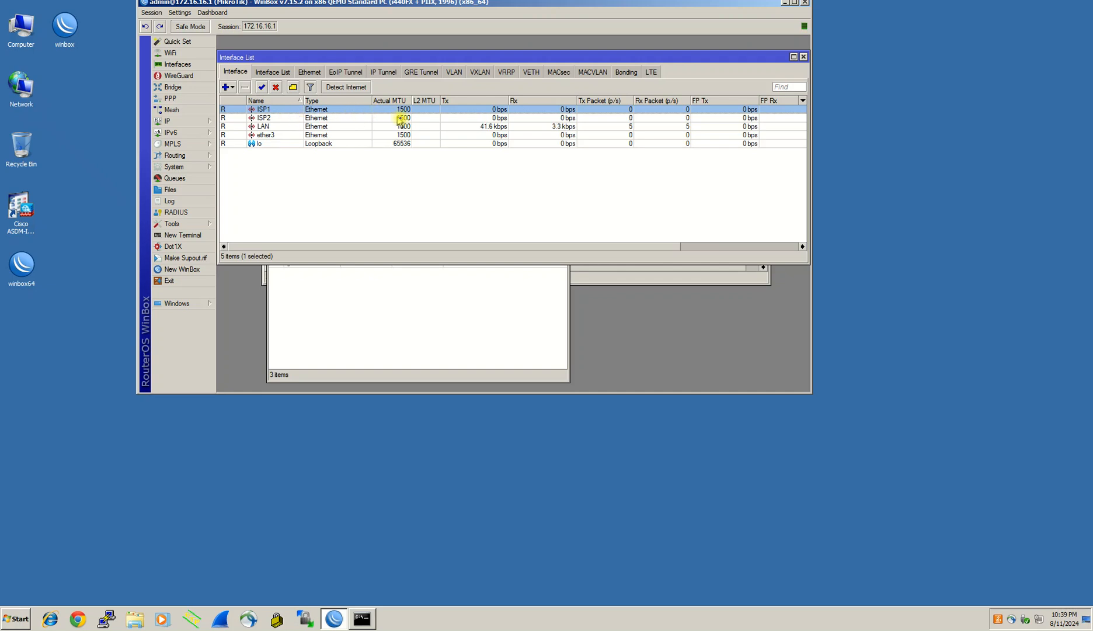
right_click(359, 111)
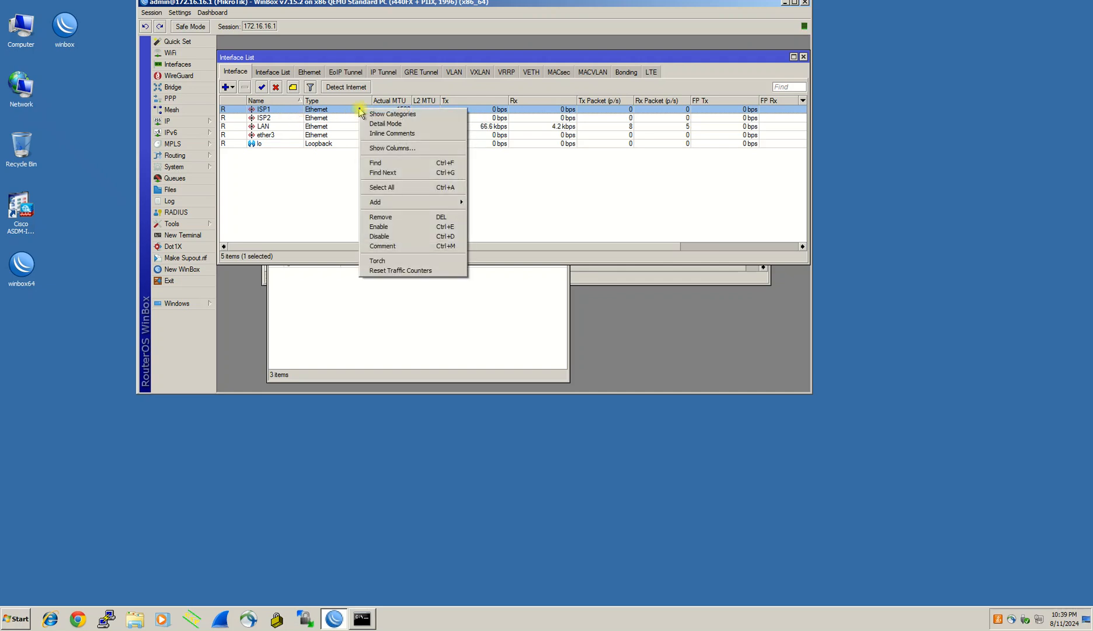
left_click(276, 87)
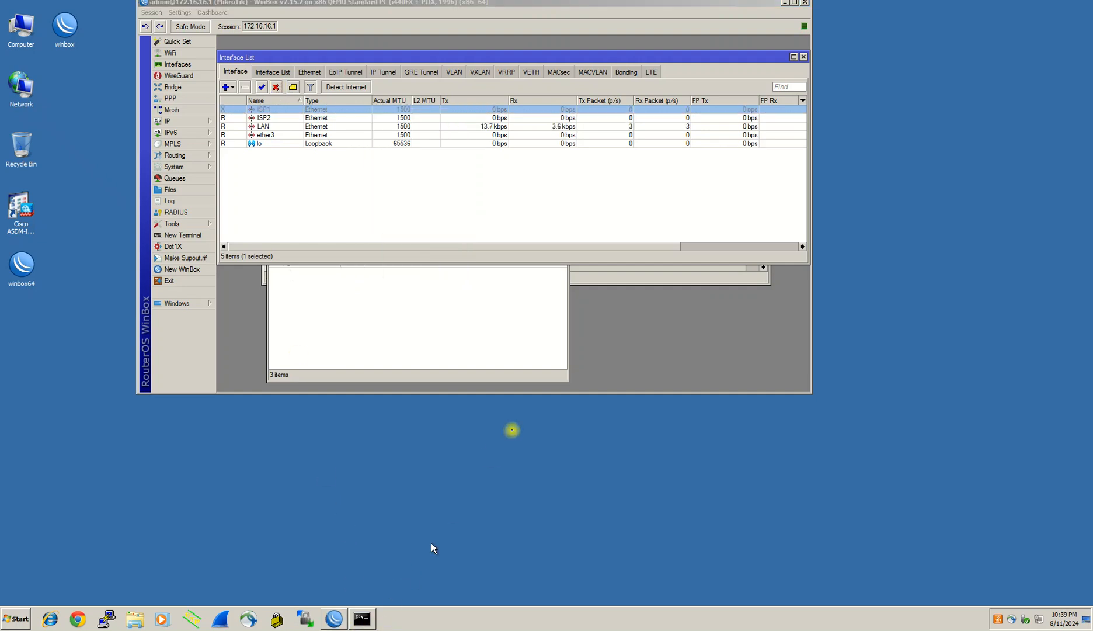
Step: Run a continuous ping -t to google.com in the Command Prompt, keeping its window beside WinBox's interface list to compare traffic
left_click(362, 618)
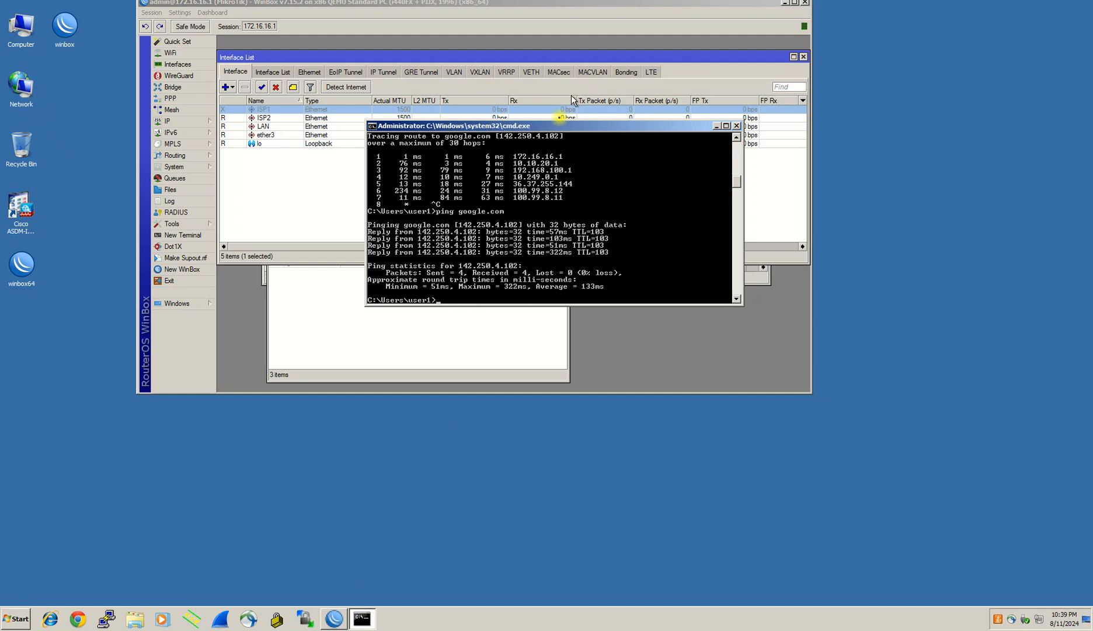
left_click_drag(561, 126, 797, 126)
key("Up")
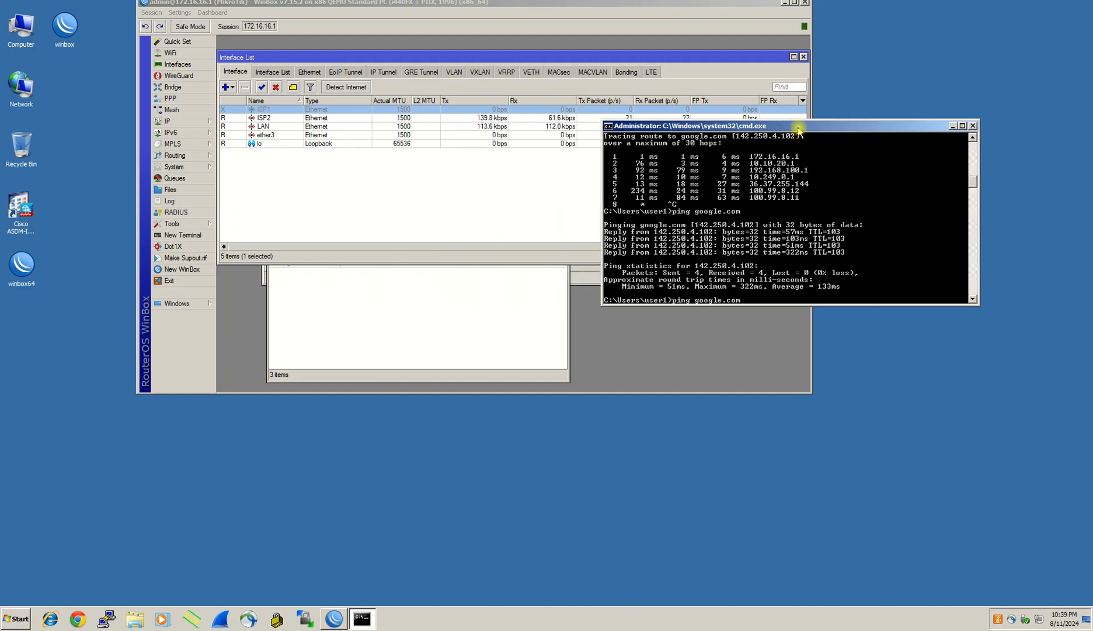
type("-t")
key("Return")
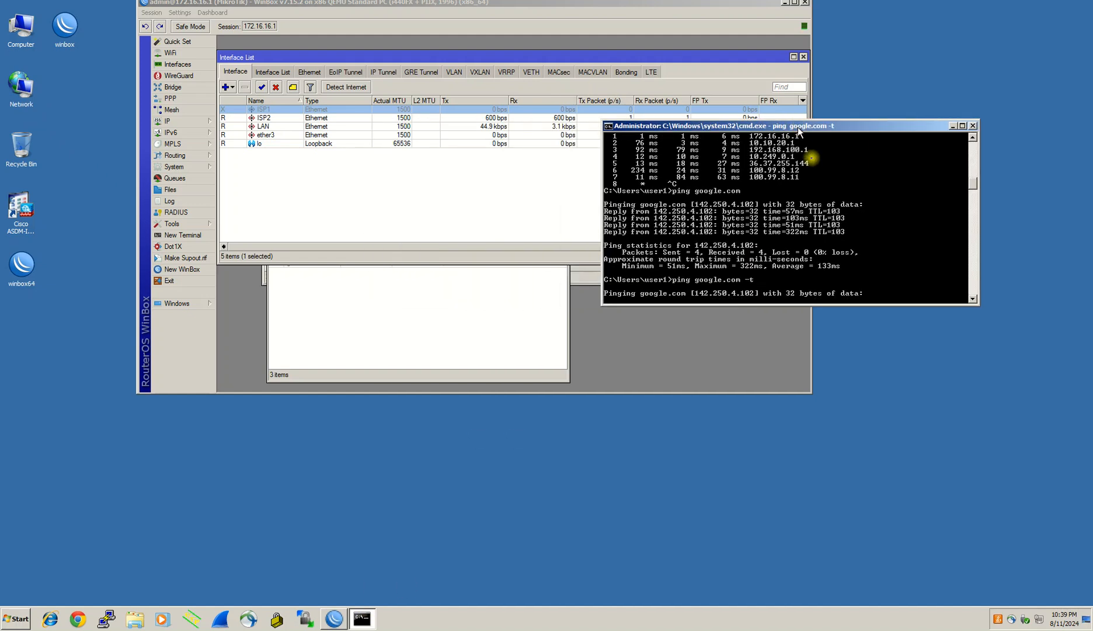
left_click_drag(808, 124, 822, 41)
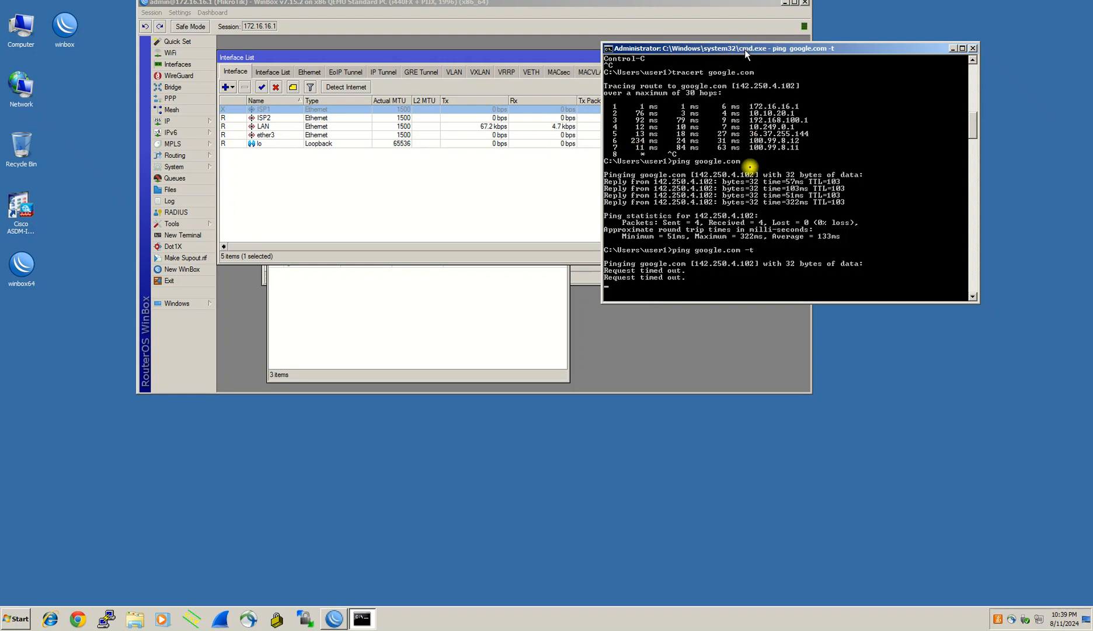
left_click_drag(827, 47, 783, 223)
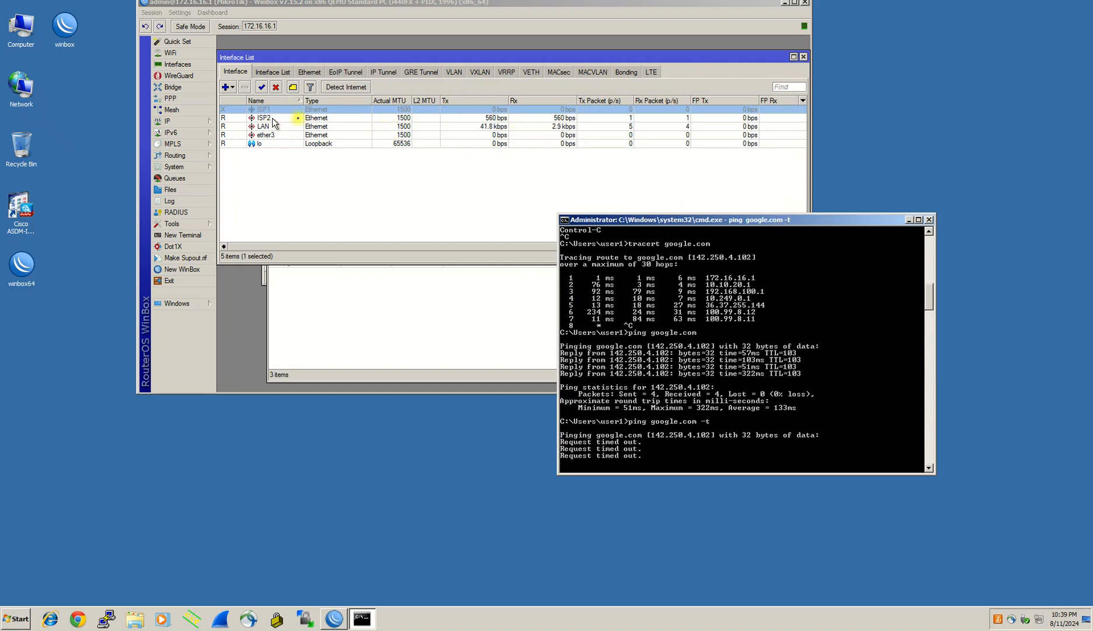
left_click_drag(759, 220, 779, 81)
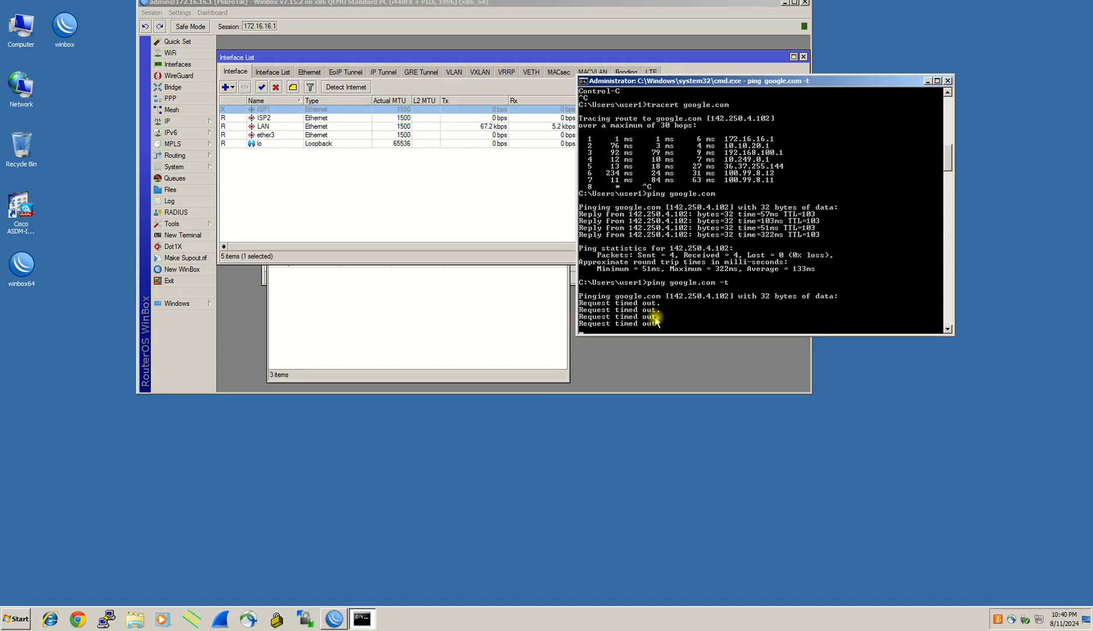
Step: Stop the continuous ping and run tracert google.com, moving the Command Prompt clear of the interface list
key("ctrl+c")
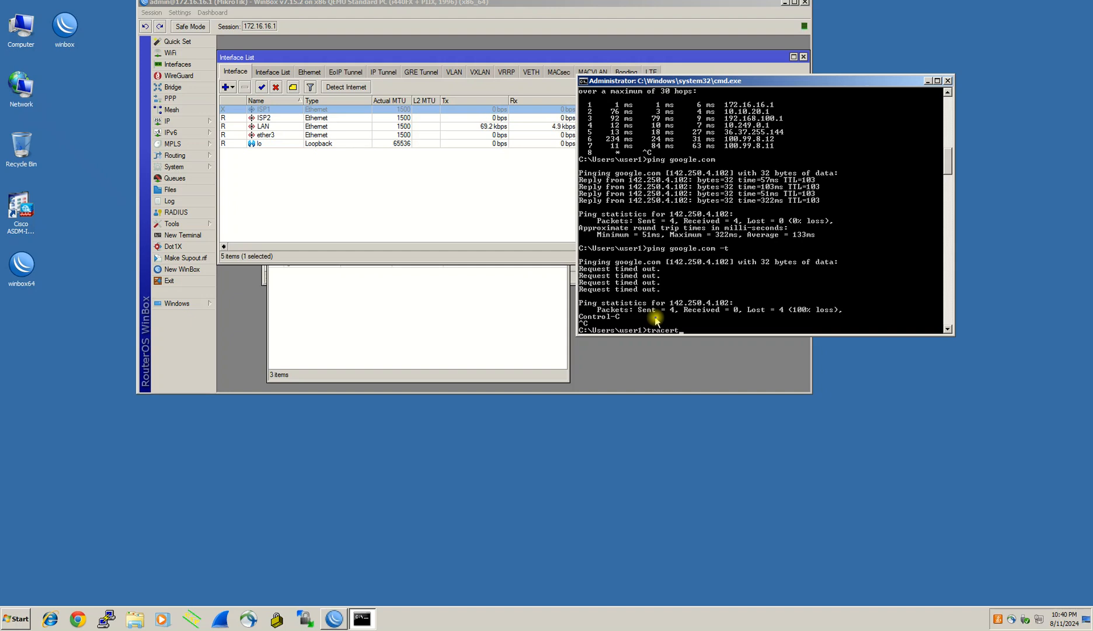
type("tracert google.com")
key("Return")
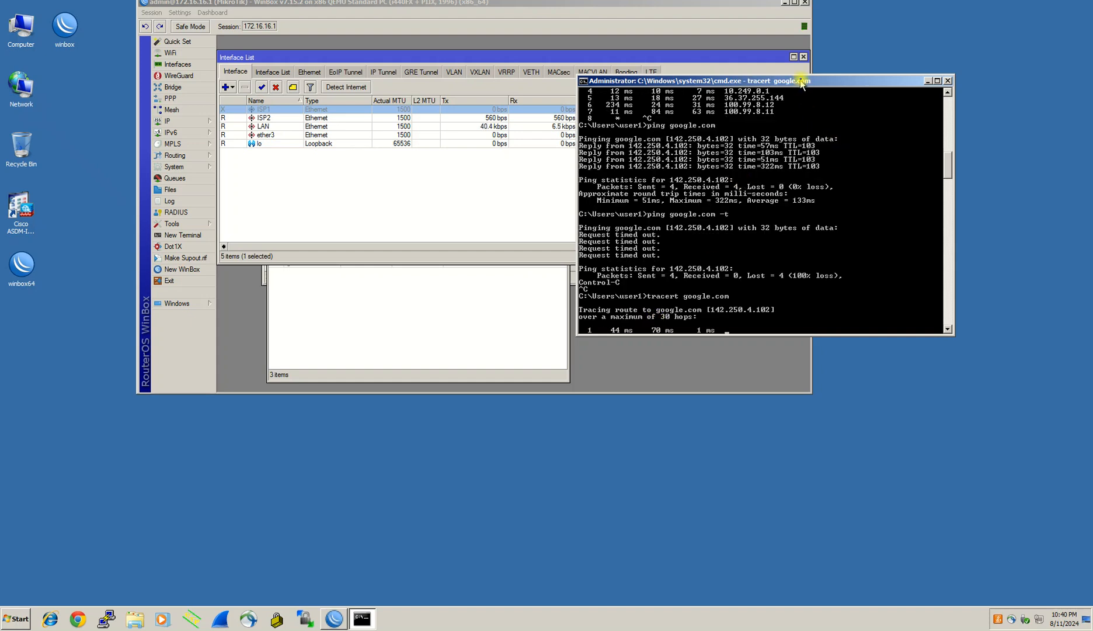
left_click_drag(798, 73, 788, 1)
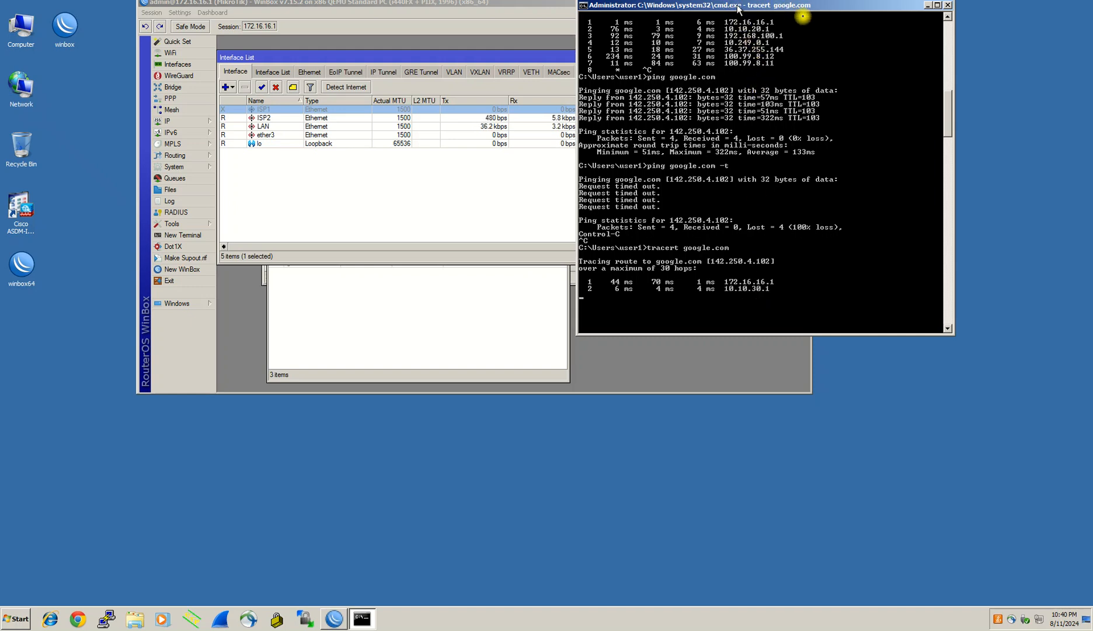
left_click_drag(738, 8, 804, 19)
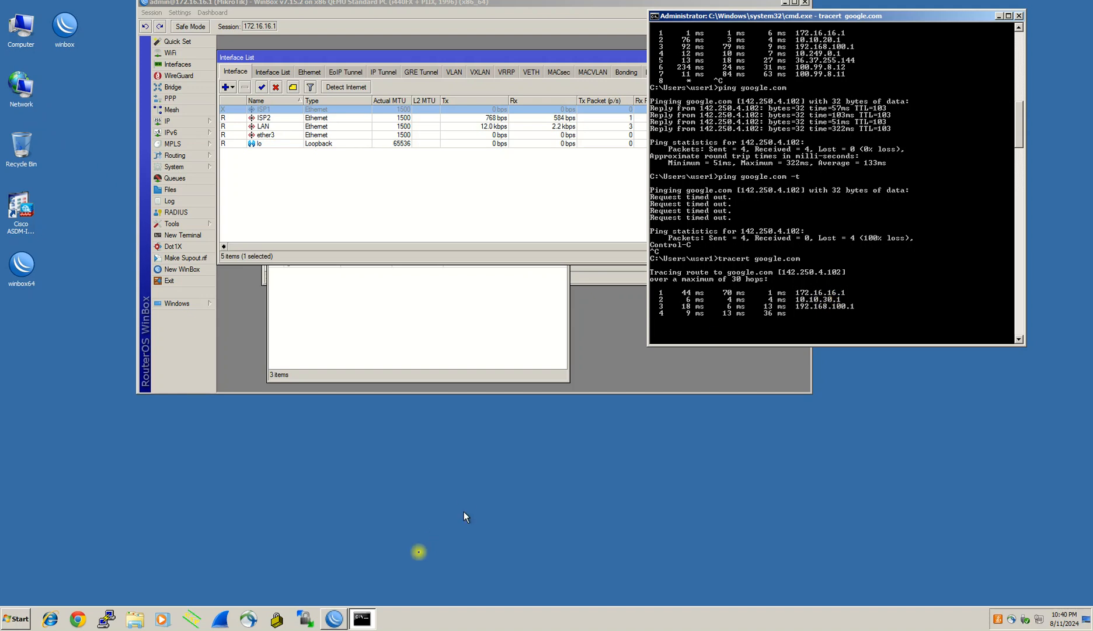
Step: Launch Chrome and ping google.com from a new router terminal in WinBox
left_click(79, 617)
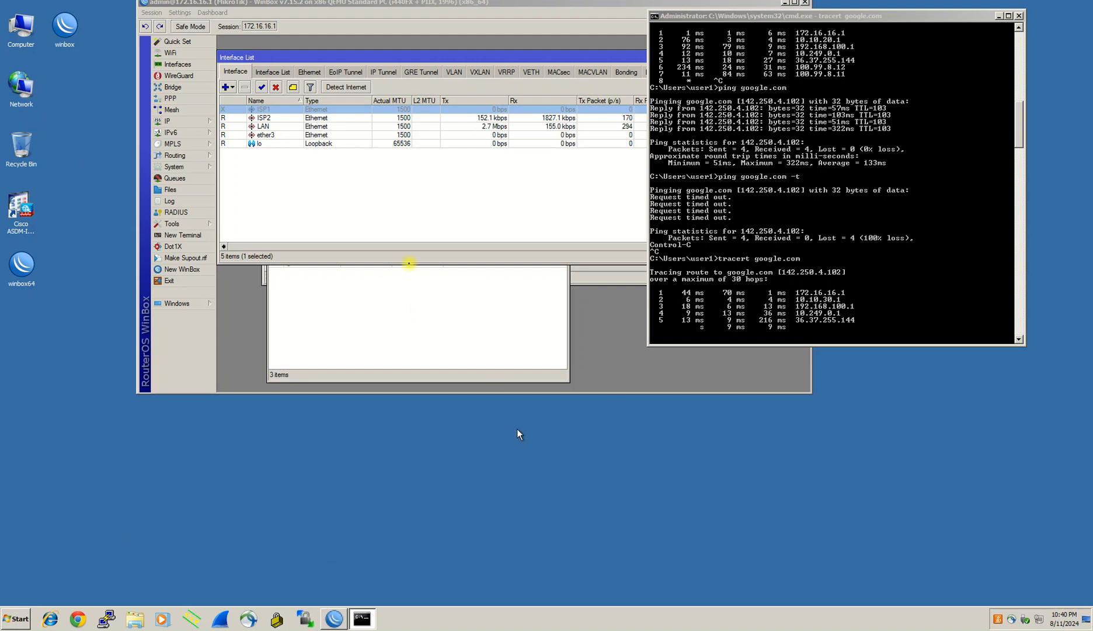
left_click(178, 235)
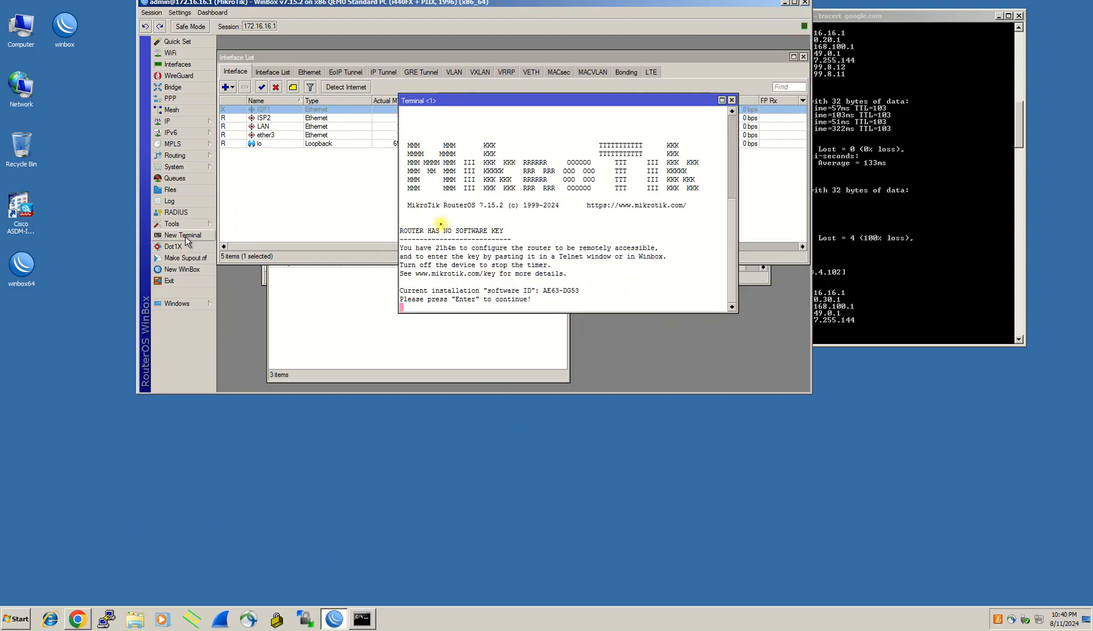
key("Return")
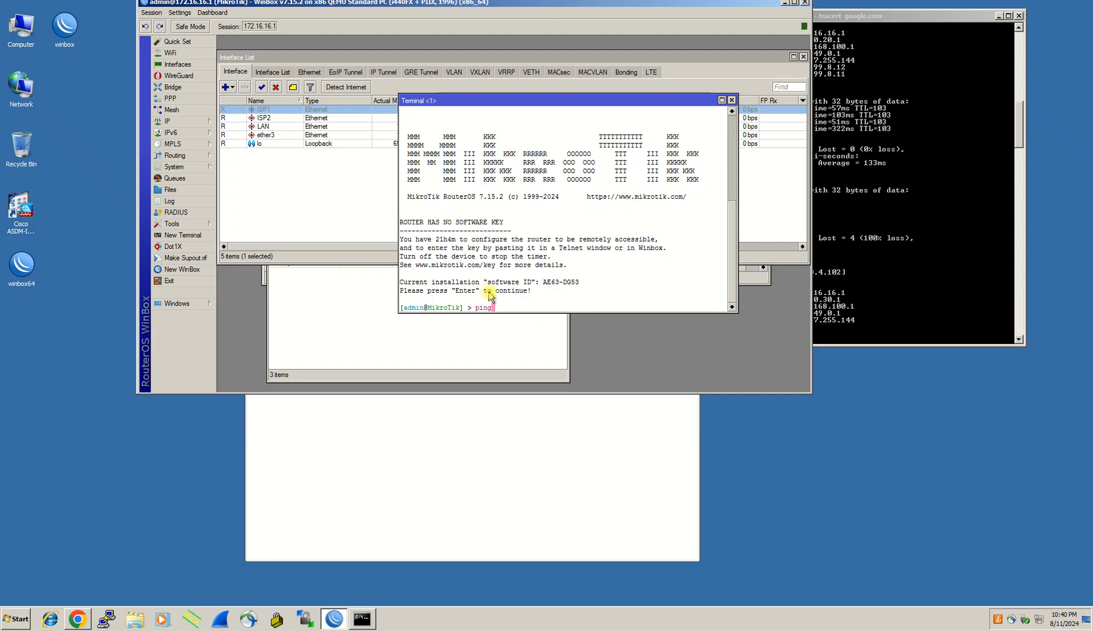
type("ping google.com")
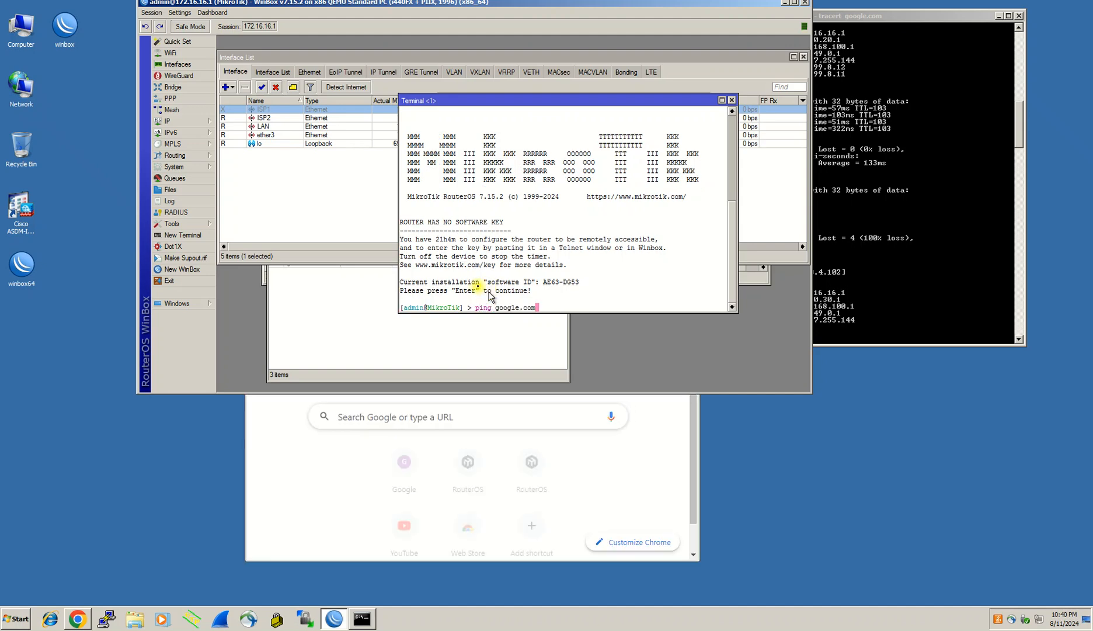
key("Return")
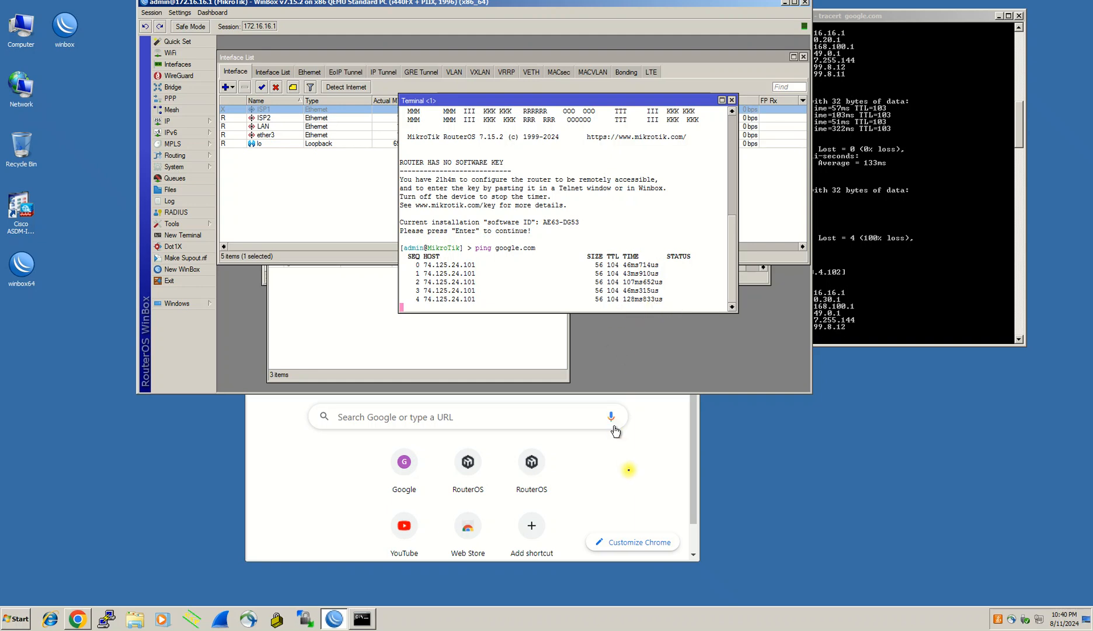
Step: Open YouTube in Chrome, move the browser aside and return to the router terminal's running ping
left_click(621, 458)
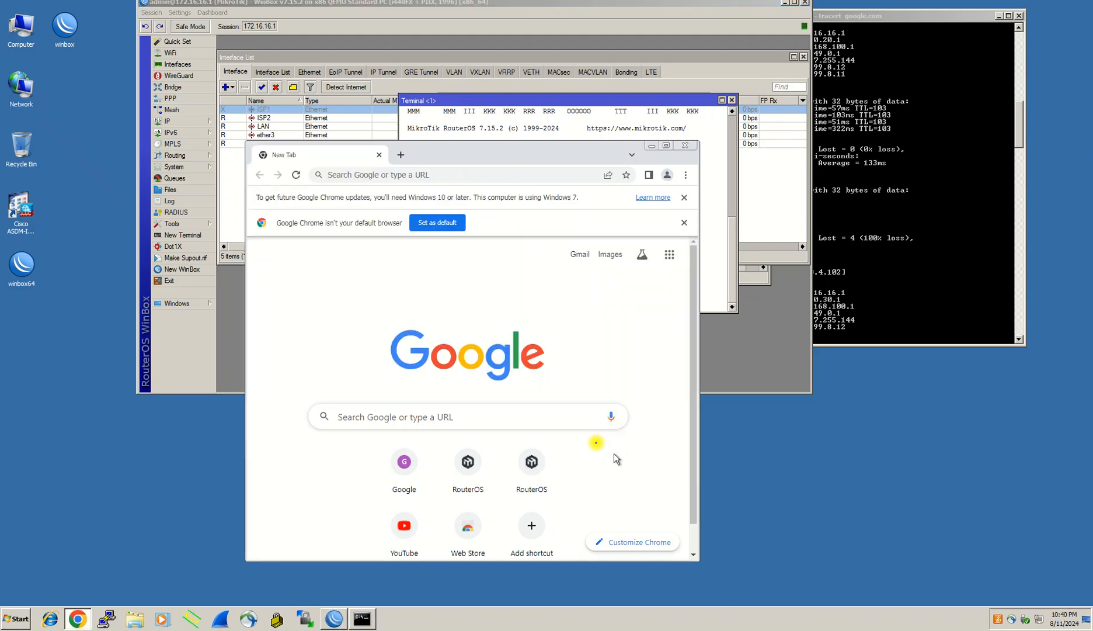
left_click(404, 539)
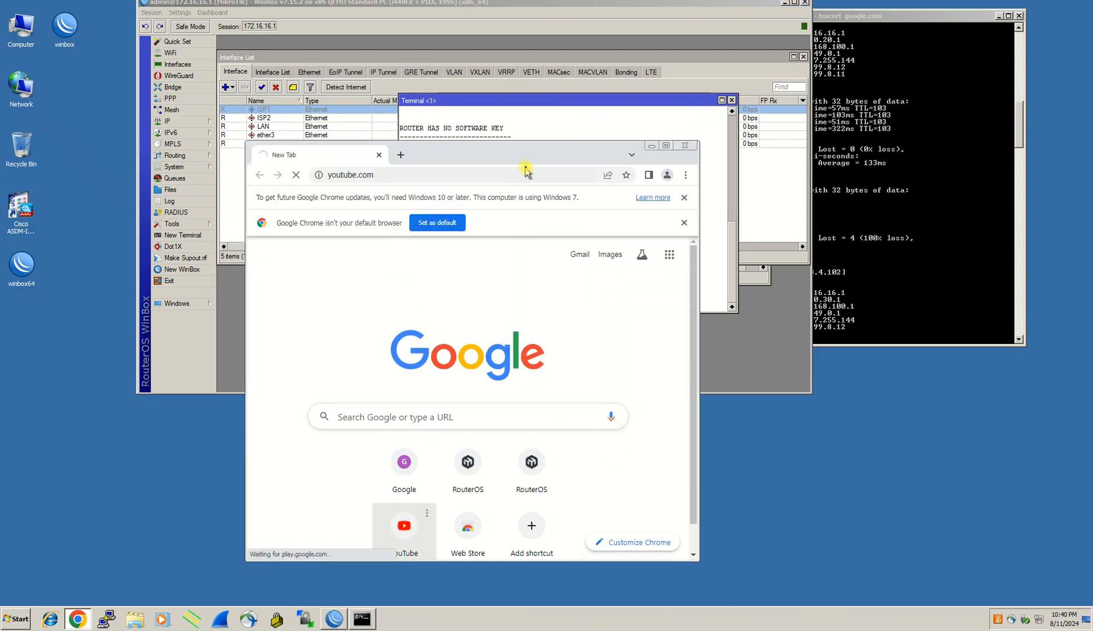
left_click_drag(479, 163, 431, 141)
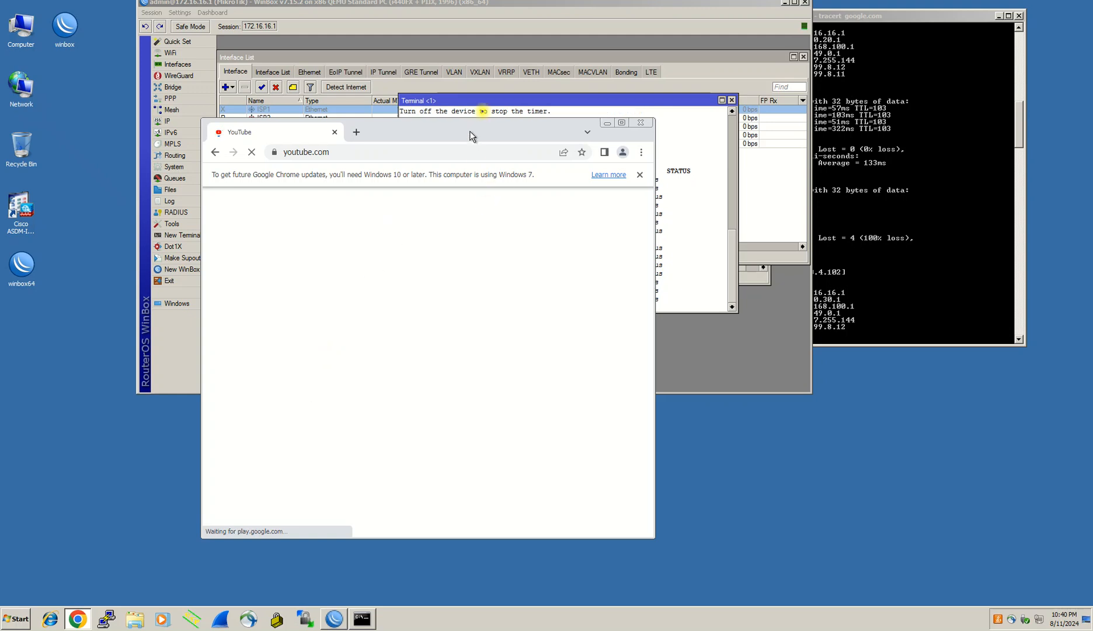
left_click_drag(483, 141, 373, 154)
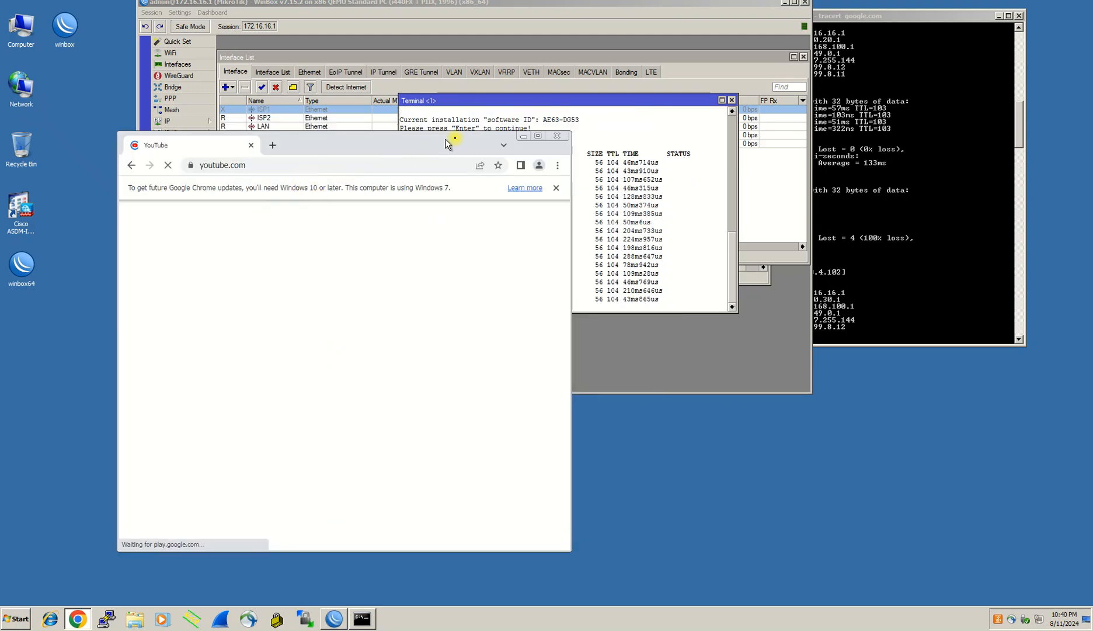
left_click(547, 106)
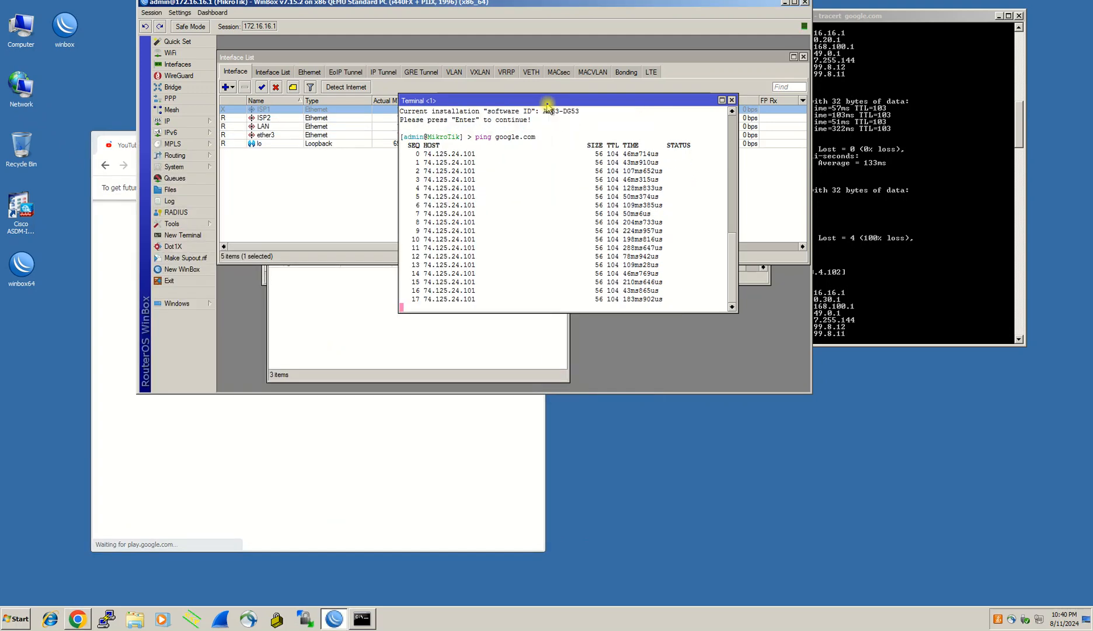